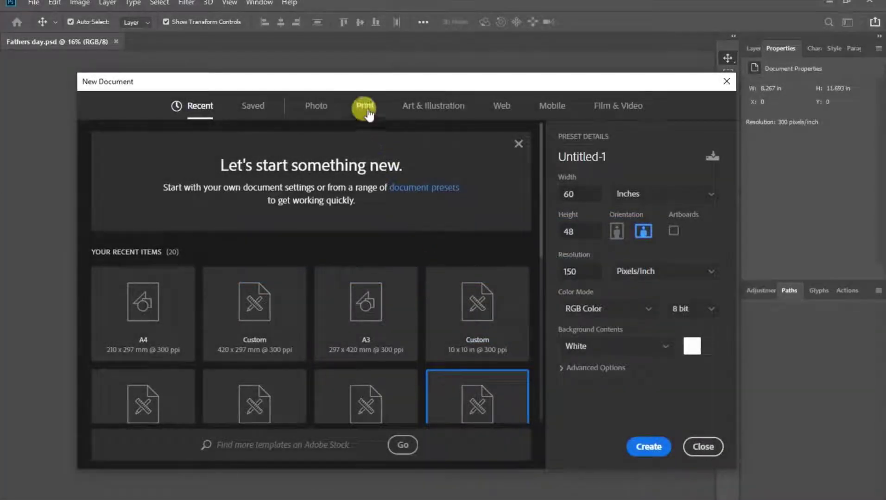
# Create a blank A4 print document at 300 ppi named 'Father's Day'.
pyautogui.click(365, 106)
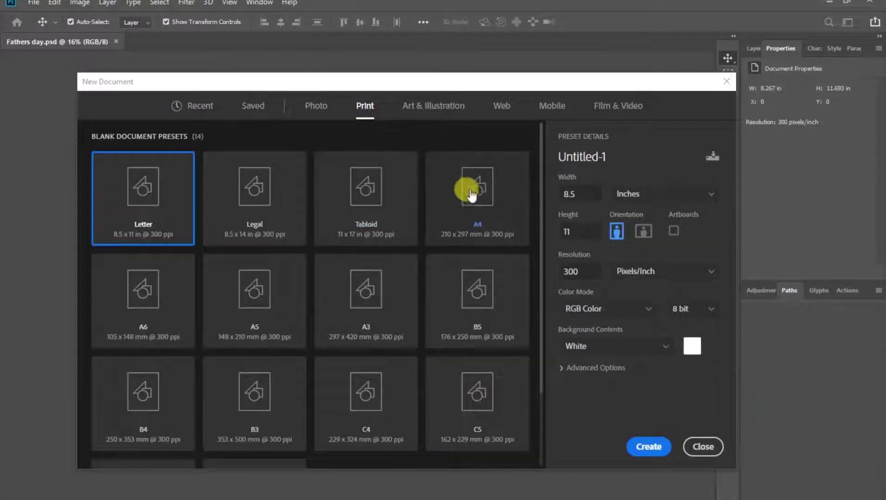
pyautogui.click(475, 197)
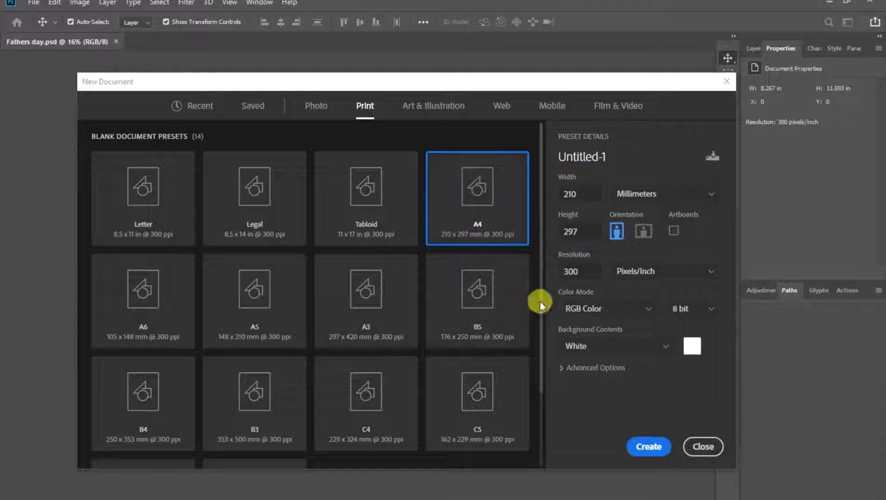
pyautogui.click(578, 156)
pyautogui.write('Fat')
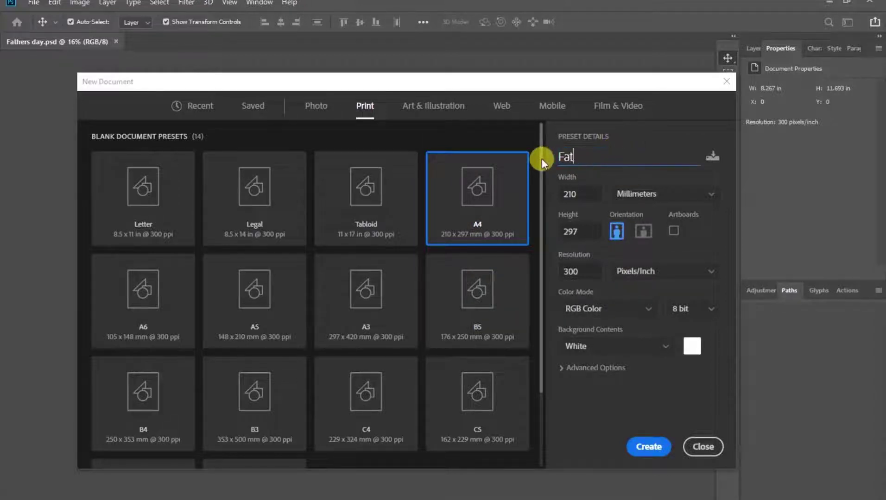
pyautogui.write("her's Da")
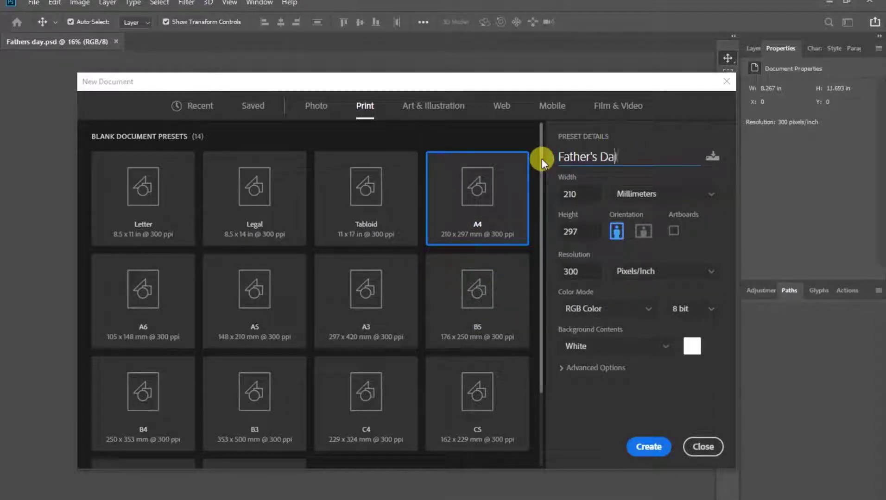
pyautogui.write('y')
pyautogui.click(647, 447)
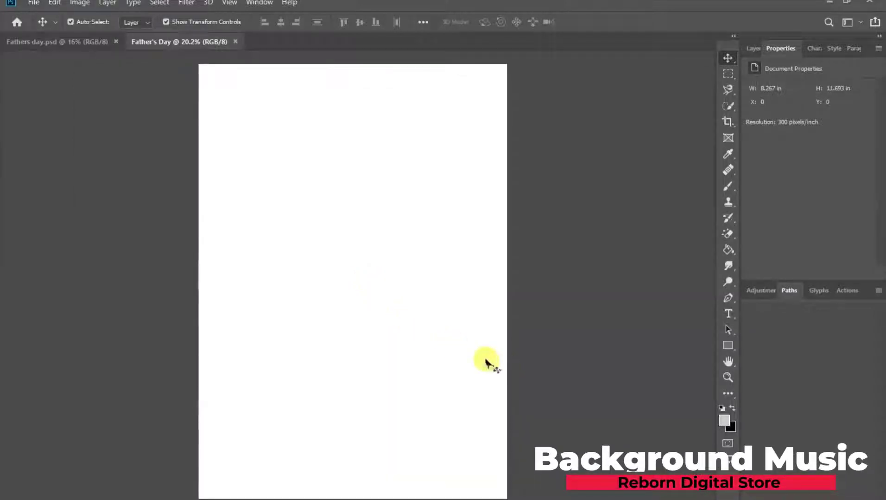
# Draw a rectangle covering the whole page and give it a gradient fill.
pyautogui.click(729, 348)
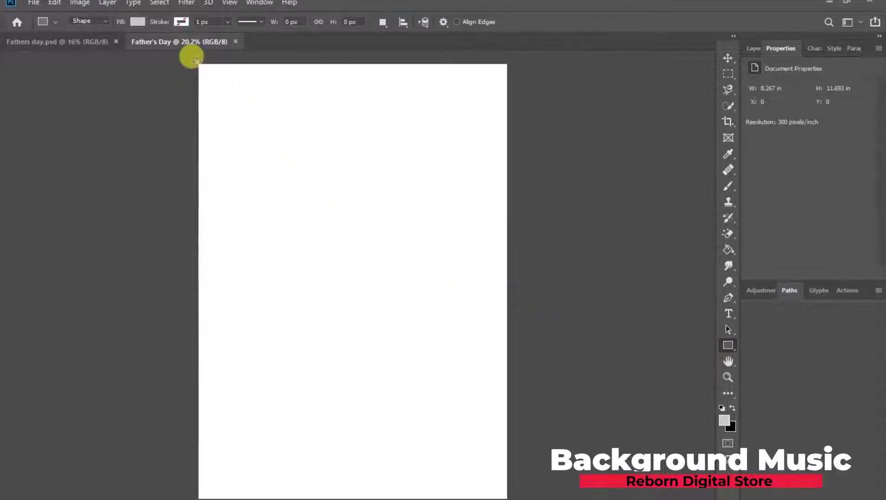
pyautogui.moveTo(197, 61); pyautogui.dragTo(506, 496)
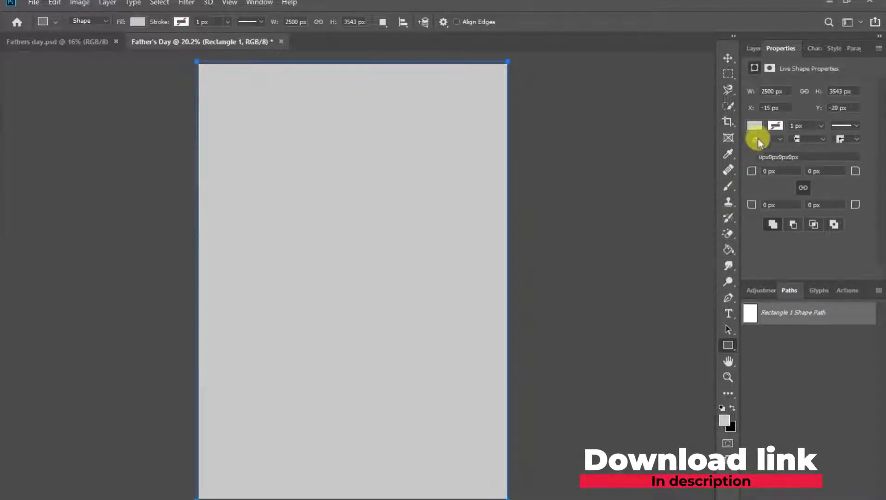
pyautogui.click(754, 126)
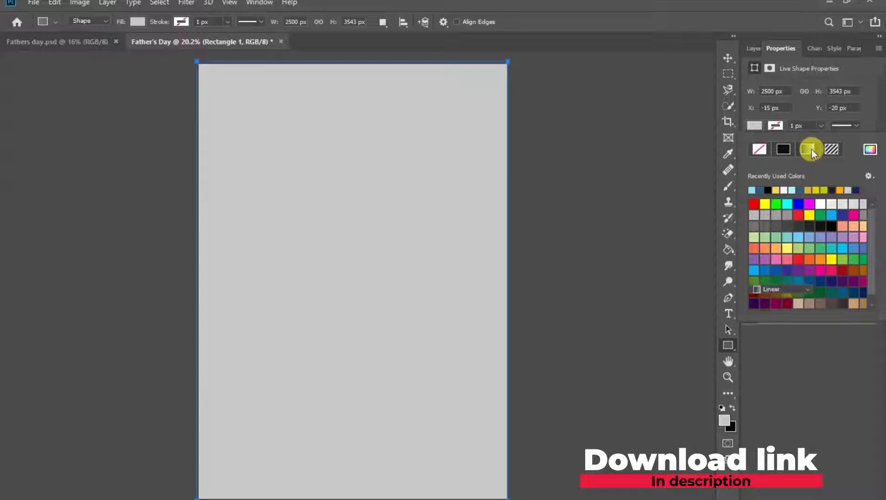
pyautogui.click(809, 151)
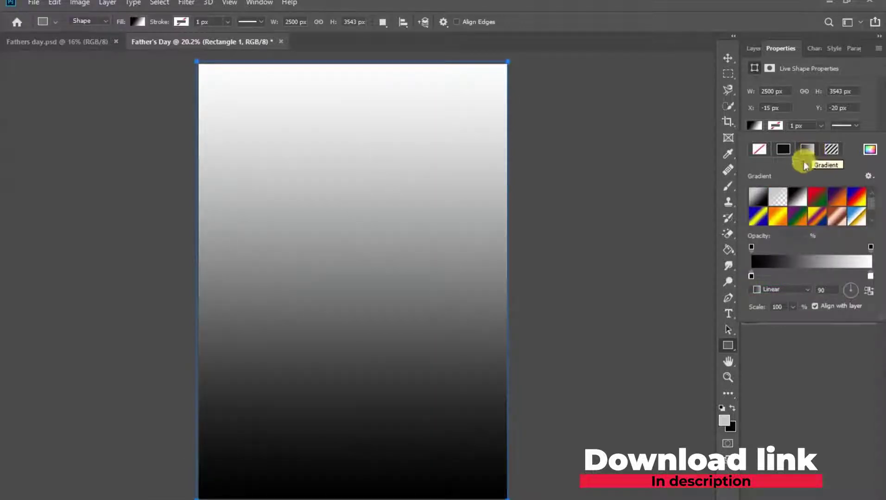
# Set the rectangle's gradient stops to 7DDEEE and C4F1F6.
pyautogui.doubleClick(751, 276)
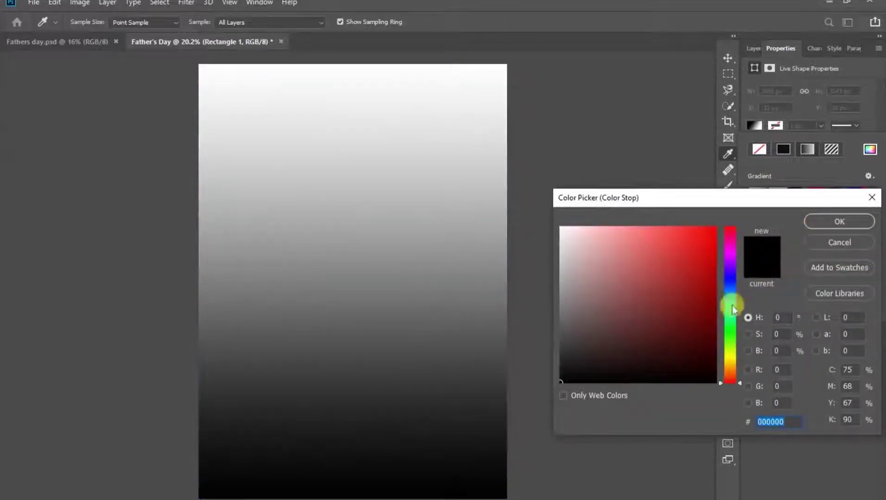
pyautogui.write('7')
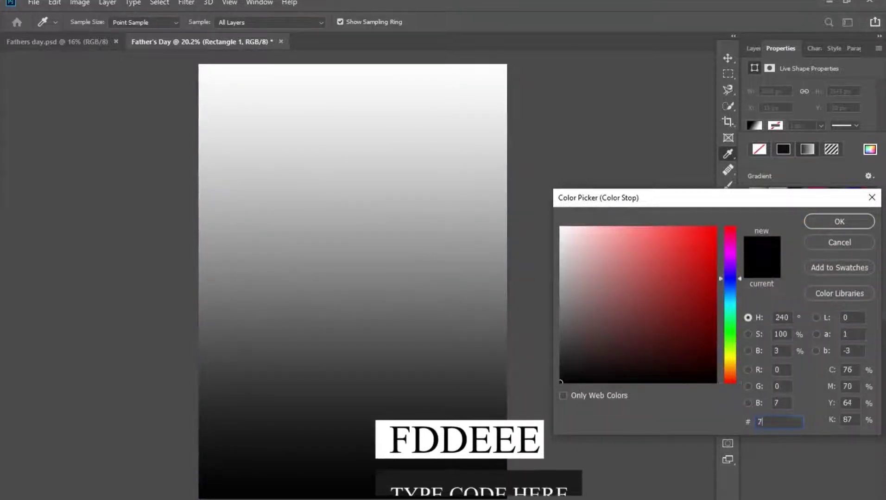
pyautogui.write('ddeee')
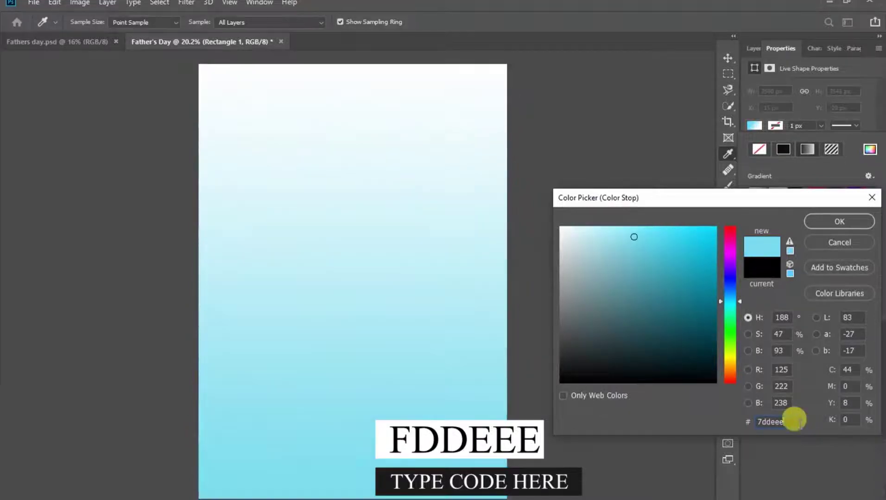
pyautogui.click(854, 223)
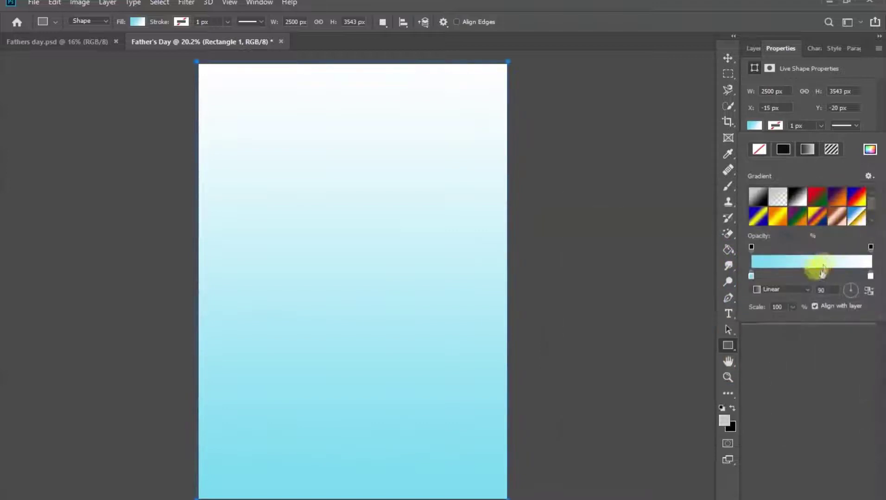
pyautogui.doubleClick(870, 278)
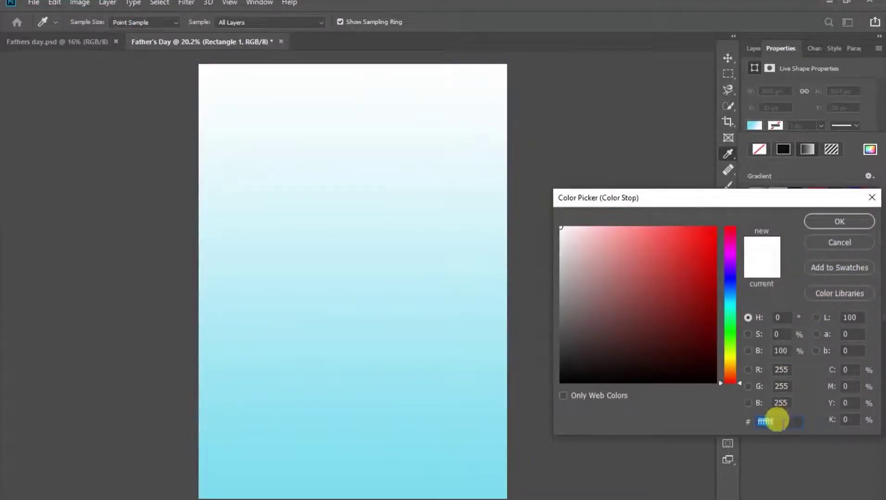
pyautogui.write('c4')
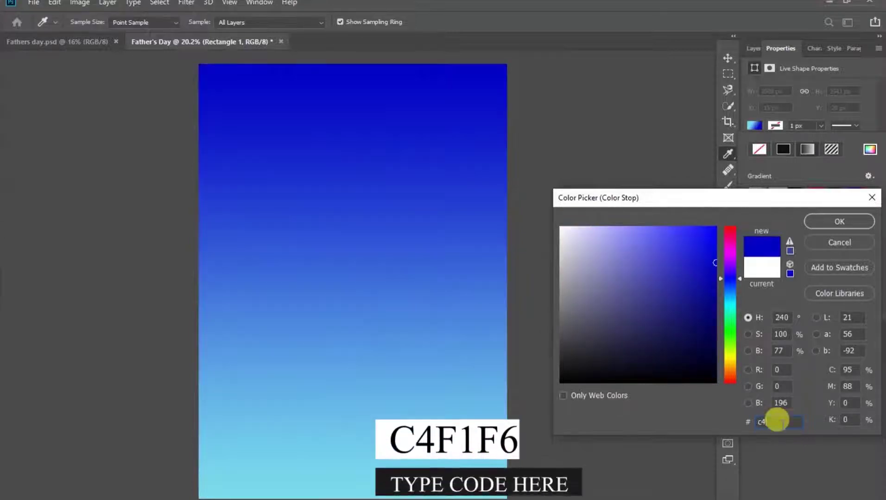
pyautogui.write('f1f')
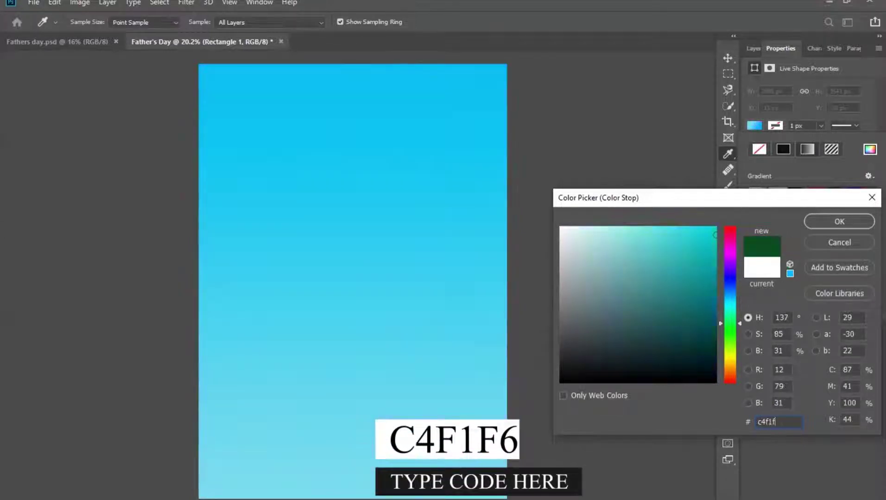
pyautogui.write('6')
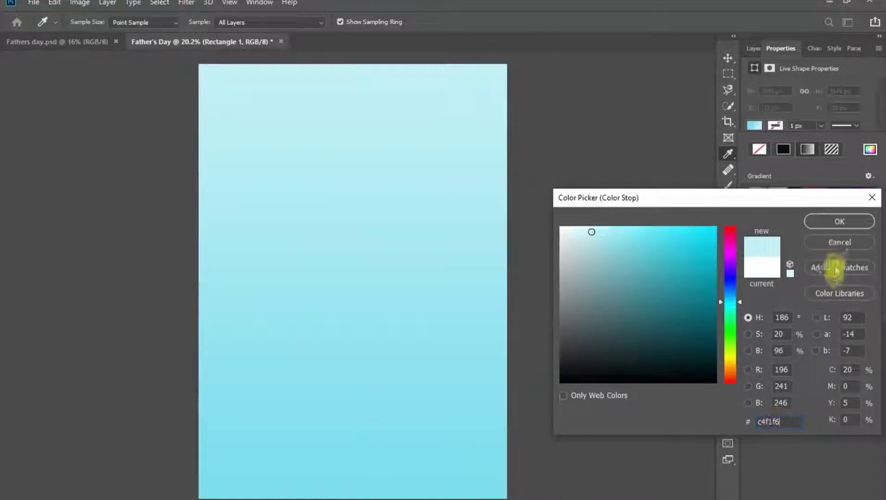
pyautogui.click(842, 224)
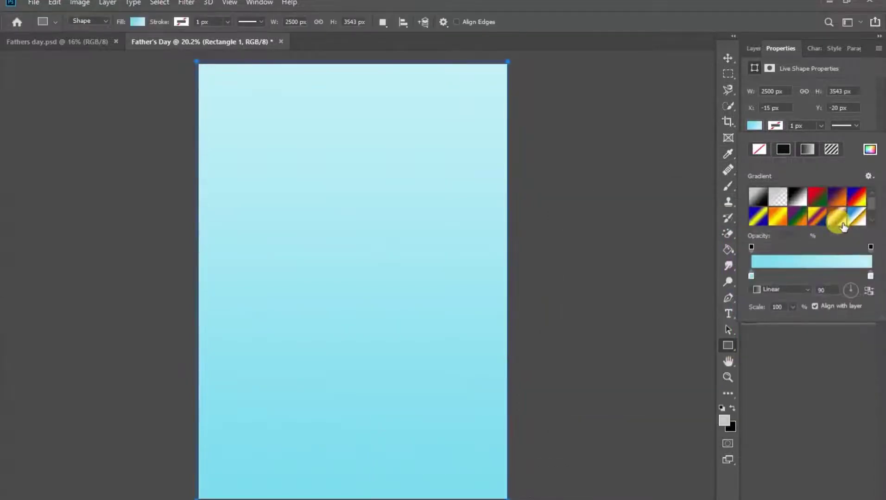
pyautogui.click(726, 60)
pyautogui.click(590, 252)
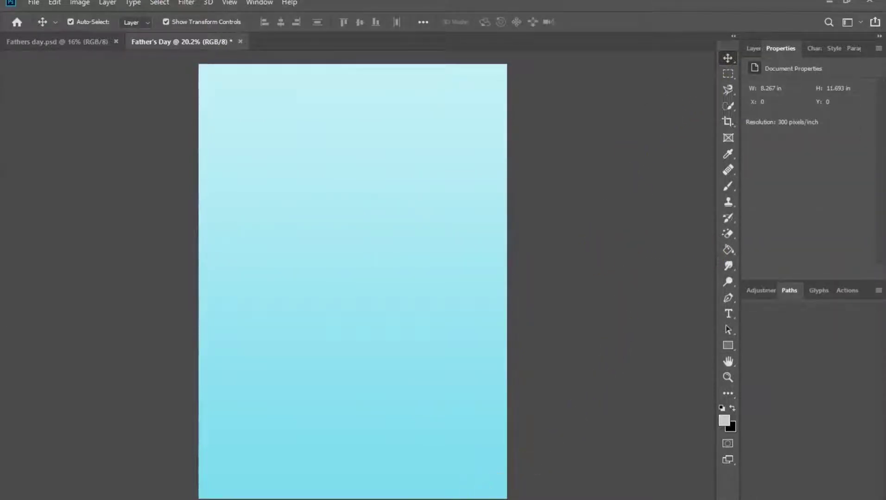
# Drag the fathers-day photo onto the canvas, move it to the top and scale it down slightly.
pyautogui.click(435, 463)
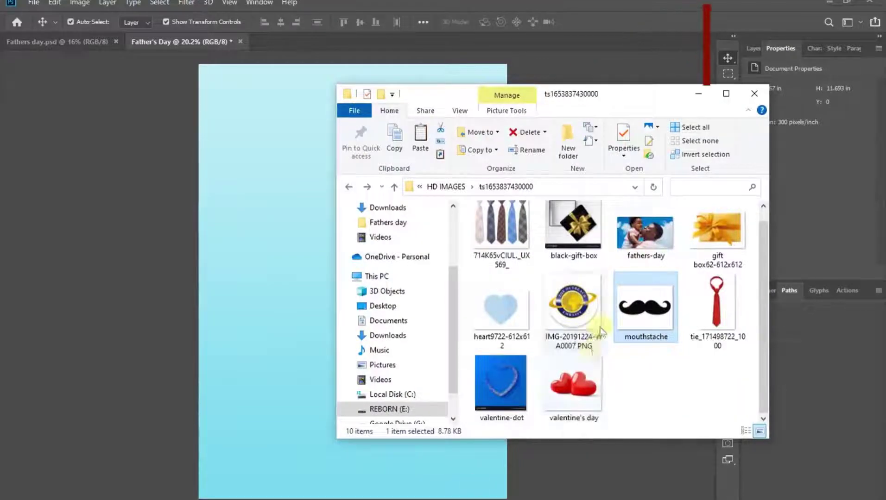
pyautogui.moveTo(647, 233); pyautogui.dragTo(282, 201)
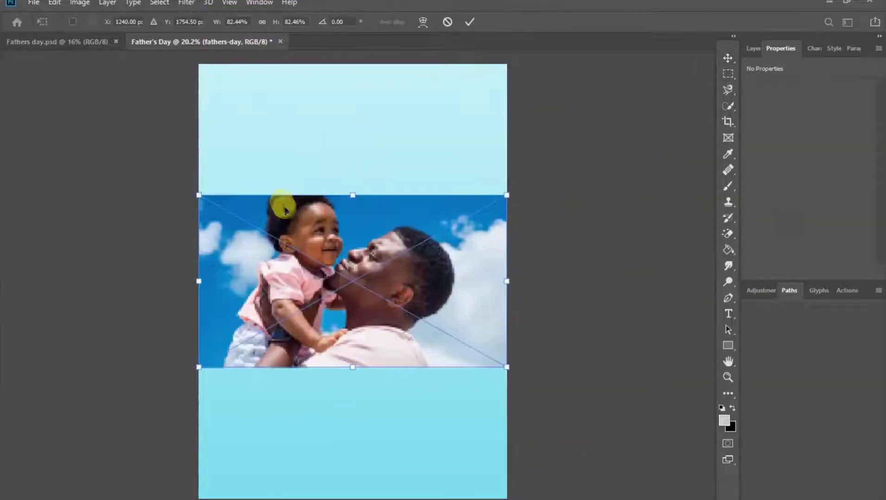
pyautogui.moveTo(352, 289); pyautogui.dragTo(355, 165)
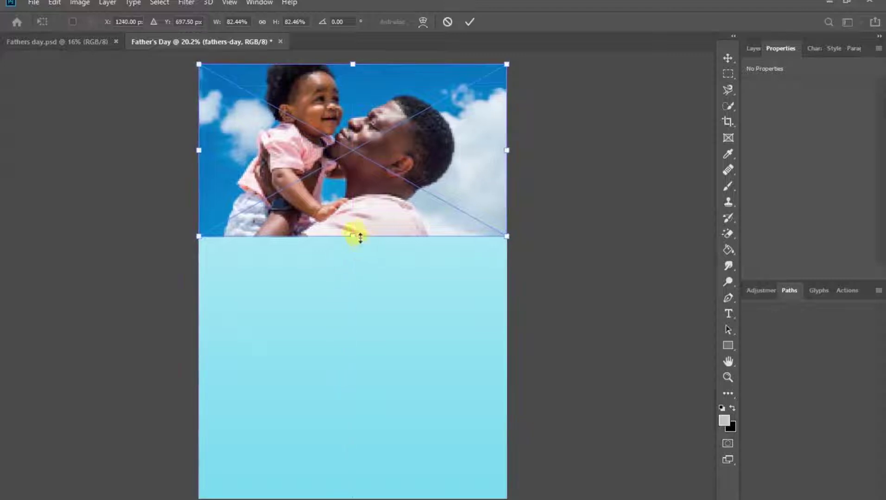
pyautogui.moveTo(354, 235); pyautogui.dragTo(354, 218)
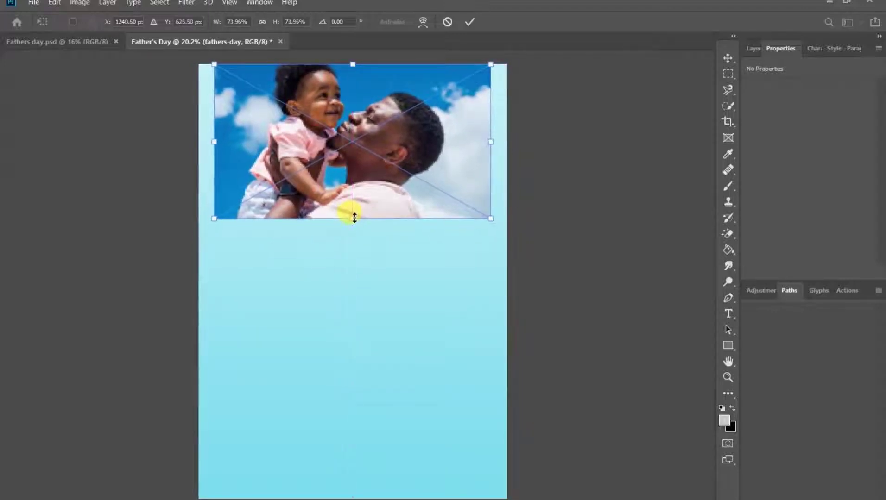
pyautogui.click(470, 22)
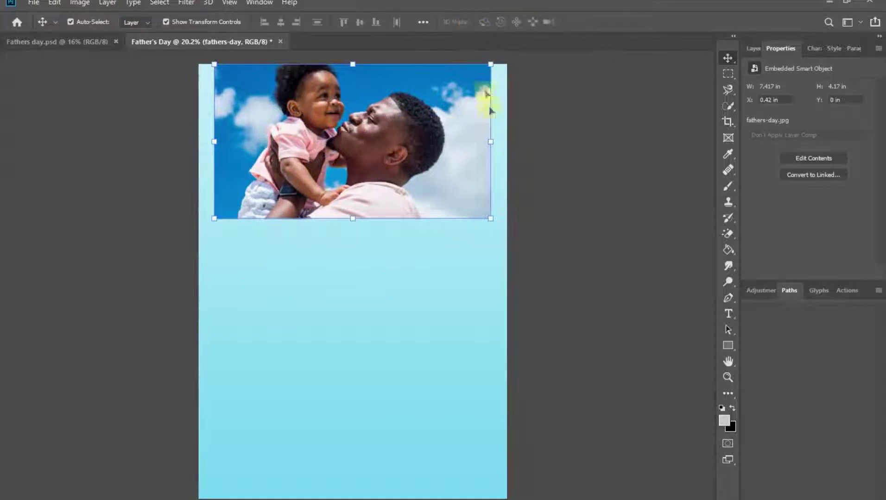
# Add a layer mask to the fathers-day photo and set up a fully soft brush Eraser.
pyautogui.click(752, 50)
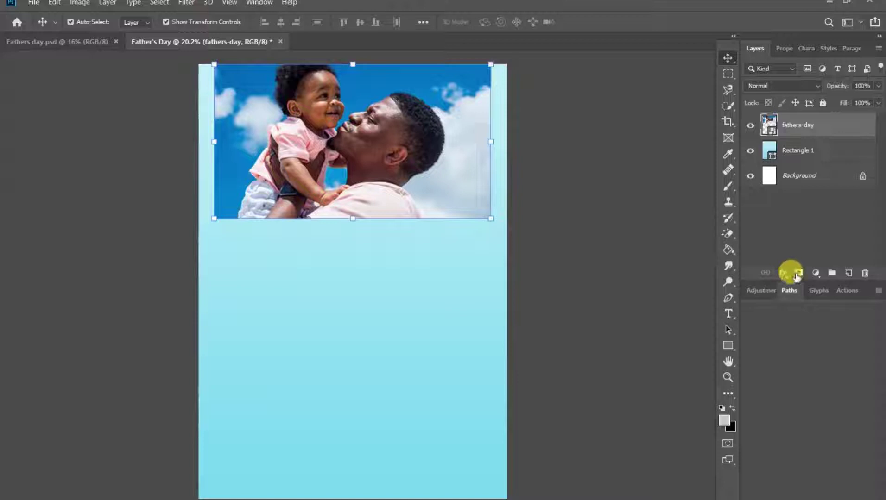
pyautogui.click(797, 273)
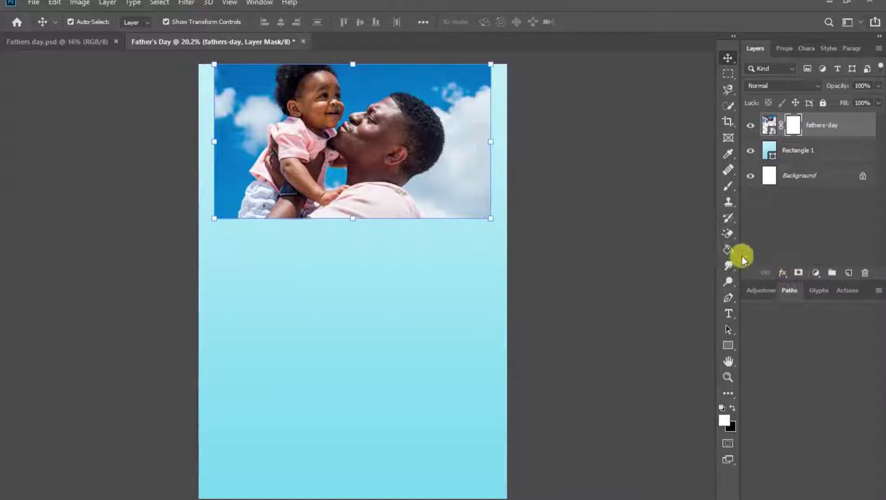
pyautogui.click(726, 234)
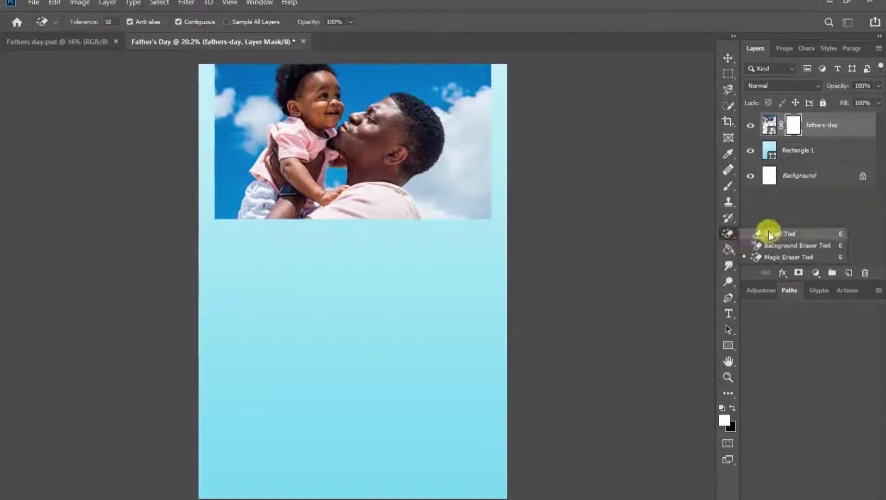
pyautogui.click(811, 235)
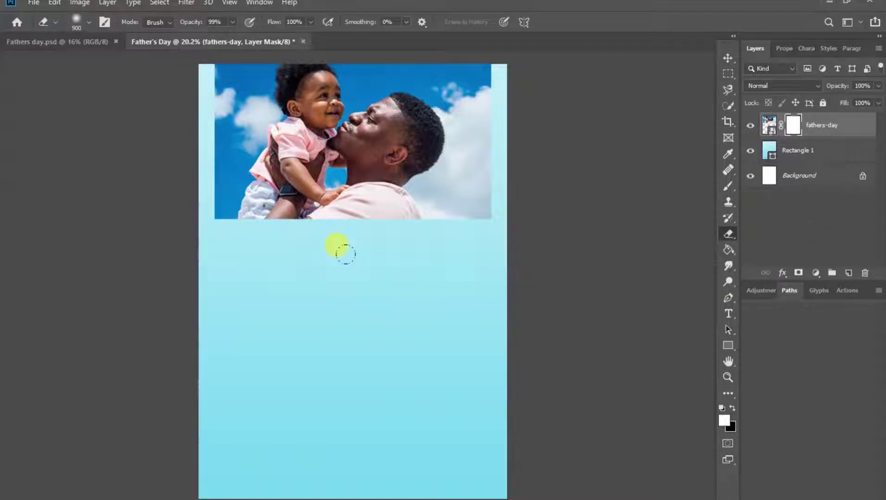
pyautogui.rightClick(345, 254)
pyautogui.moveTo(445, 349)
pyautogui.mouseDown()
pyautogui.moveTo(463, 352)
pyautogui.moveTo(447, 351)
pyautogui.mouseUp()
pyautogui.click(568, 297)
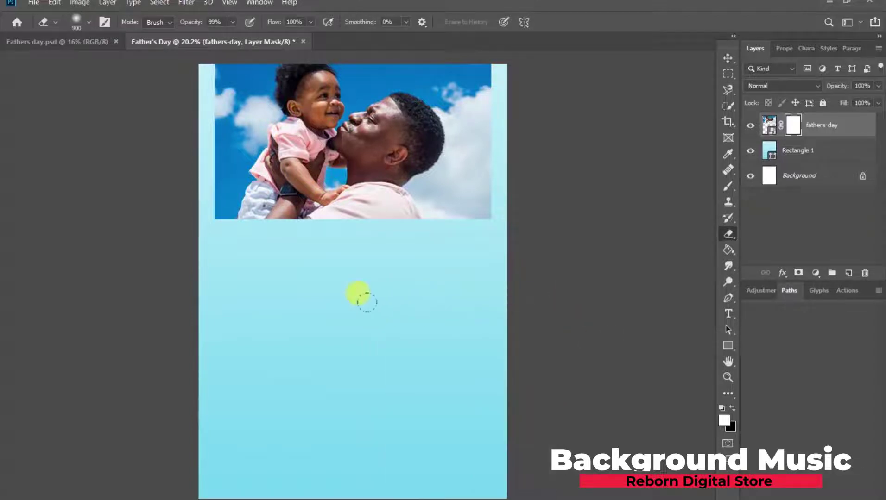
# Paint soft fades along the photo's bottom, top-right corner and left edge.
pyautogui.moveTo(168, 199)
pyautogui.mouseDown()
pyautogui.moveTo(154, 199)
pyautogui.moveTo(364, 211)
pyautogui.mouseUp()
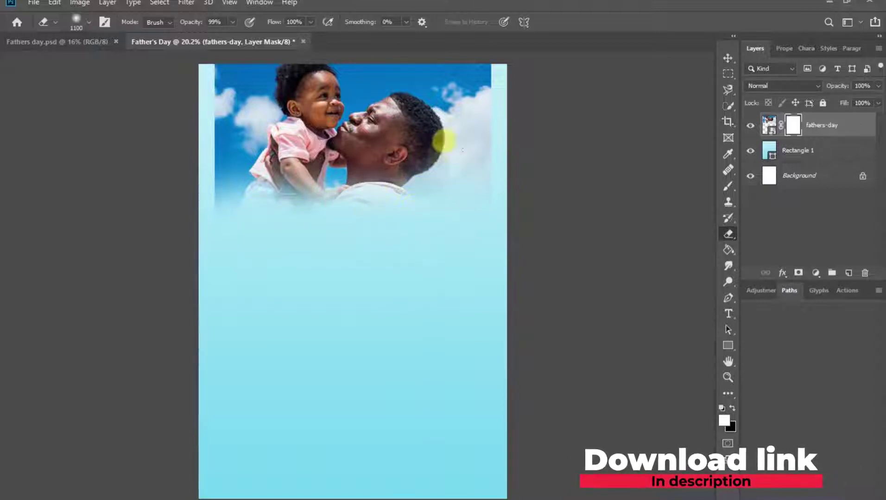
pyautogui.moveTo(475, 22)
pyautogui.mouseDown()
pyautogui.moveTo(483, 18)
pyautogui.moveTo(484, 46)
pyautogui.mouseUp()
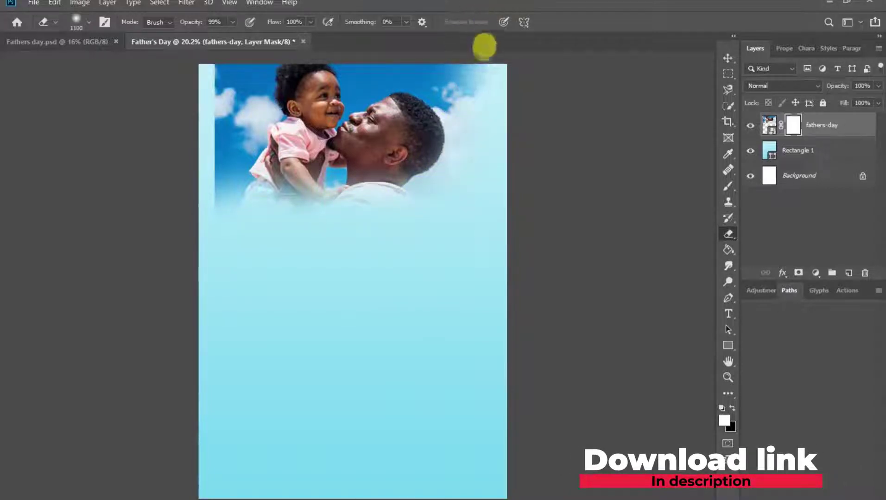
pyautogui.moveTo(158, 224)
pyautogui.mouseDown()
pyautogui.moveTo(131, 148)
pyautogui.moveTo(129, 14)
pyautogui.moveTo(119, 6)
pyautogui.moveTo(118, 83)
pyautogui.moveTo(131, 114)
pyautogui.moveTo(158, 139)
pyautogui.moveTo(152, 49)
pyautogui.moveTo(164, 192)
pyautogui.mouseUp()
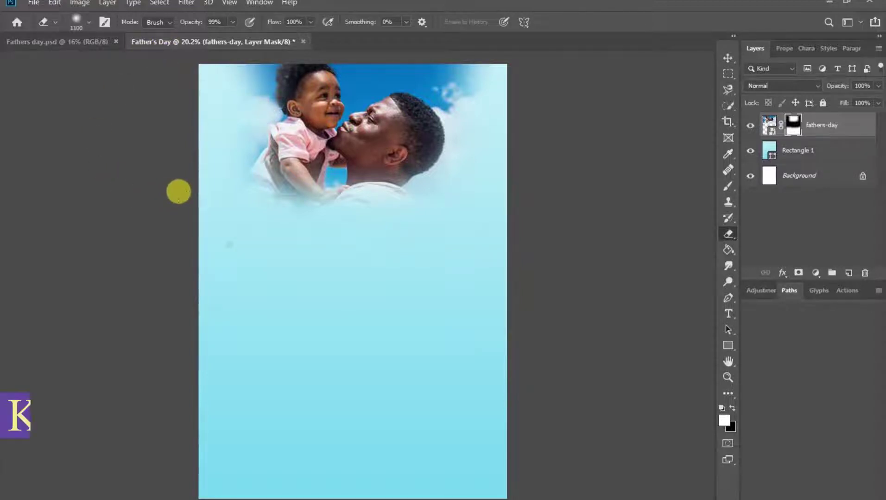
pyautogui.click(727, 58)
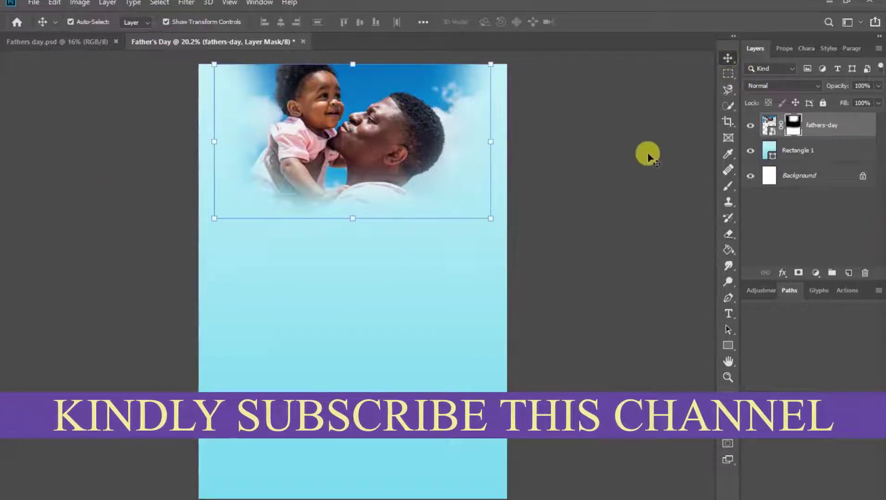
pyautogui.click(648, 155)
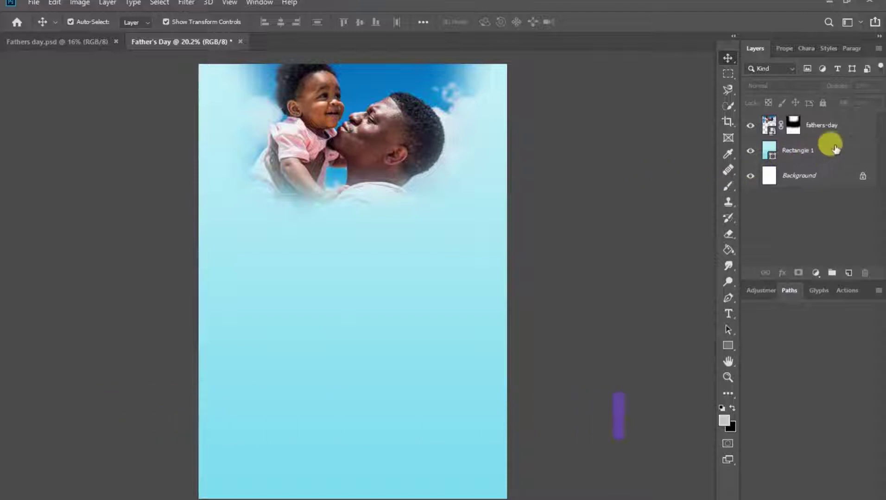
# Set the fathers-day photo layer to 50% opacity and bring up the poster images folder.
pyautogui.click(832, 129)
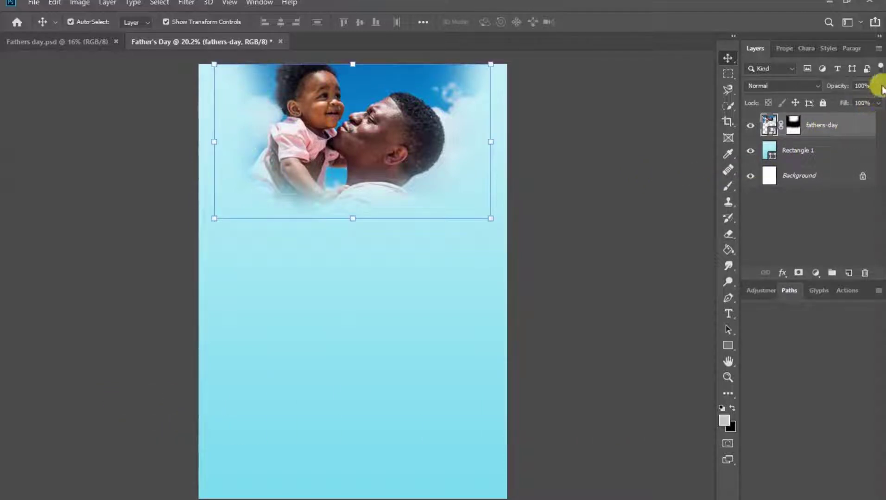
pyautogui.moveTo(877, 103); pyautogui.dragTo(850, 105)
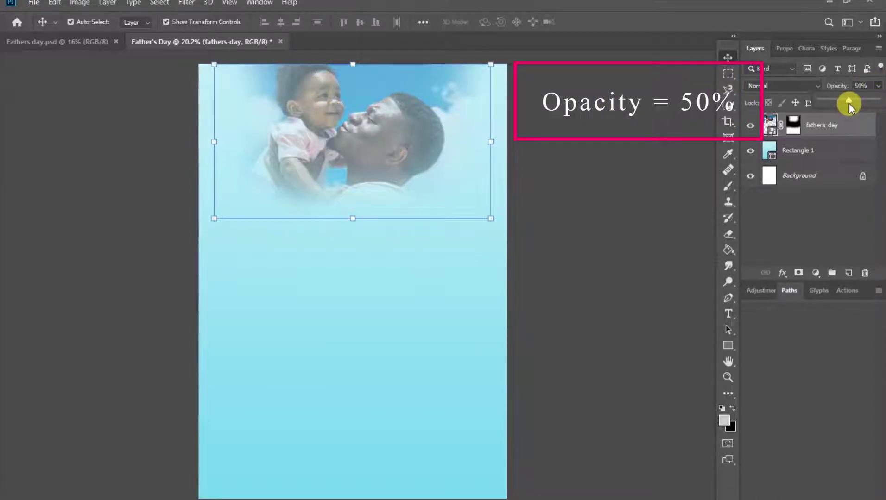
pyautogui.click(627, 195)
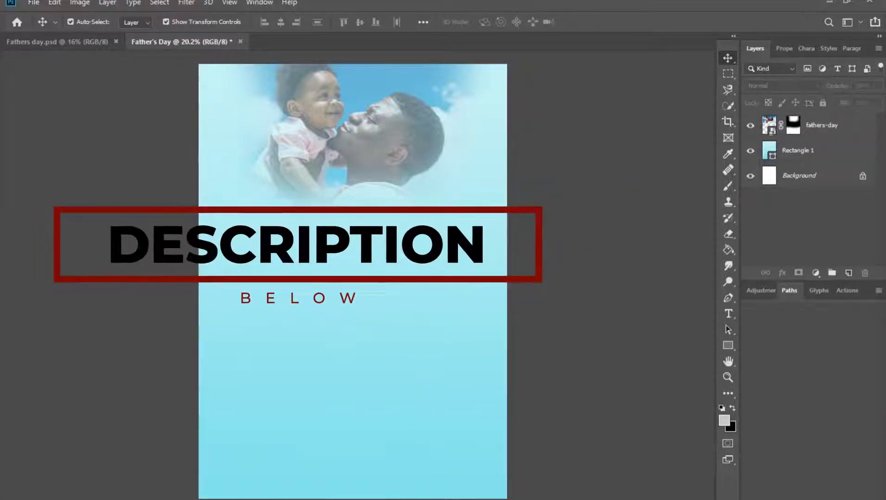
pyautogui.hotkey('alt', 'Tab')
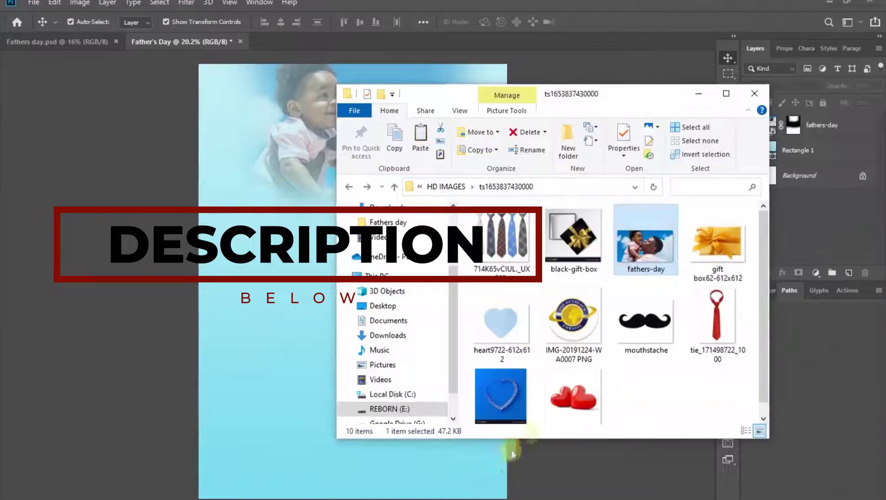
# Open mouthstache.jpg in Photoshop from the images folder.
pyautogui.click(639, 333)
pyautogui.moveTo(618, 350); pyautogui.dragTo(307, 34)
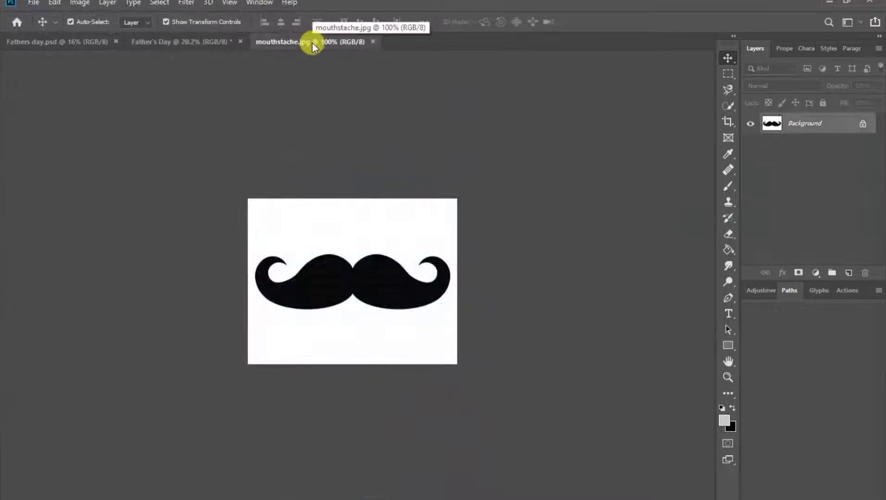
pyautogui.scroll(1, 352, 296)
pyautogui.scroll(1, 353, 300)
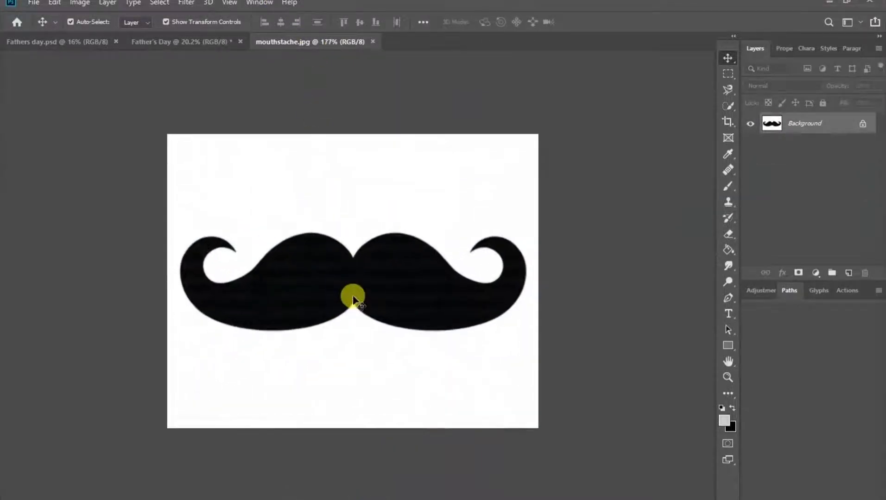
pyautogui.scroll(-1, 353, 299)
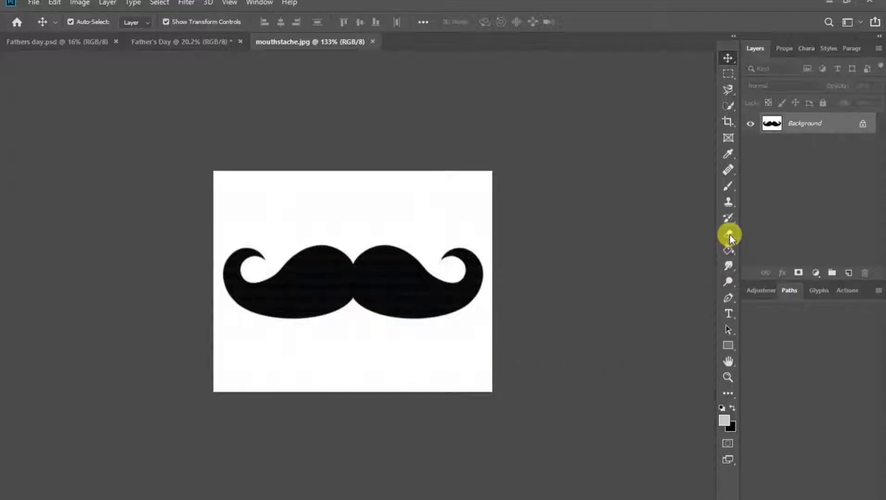
# Erase the moustache image's white background with the Magic Eraser.
pyautogui.moveTo(729, 236)
pyautogui.mouseDown()
pyautogui.moveTo(775, 235)
pyautogui.moveTo(775, 263)
pyautogui.mouseUp()
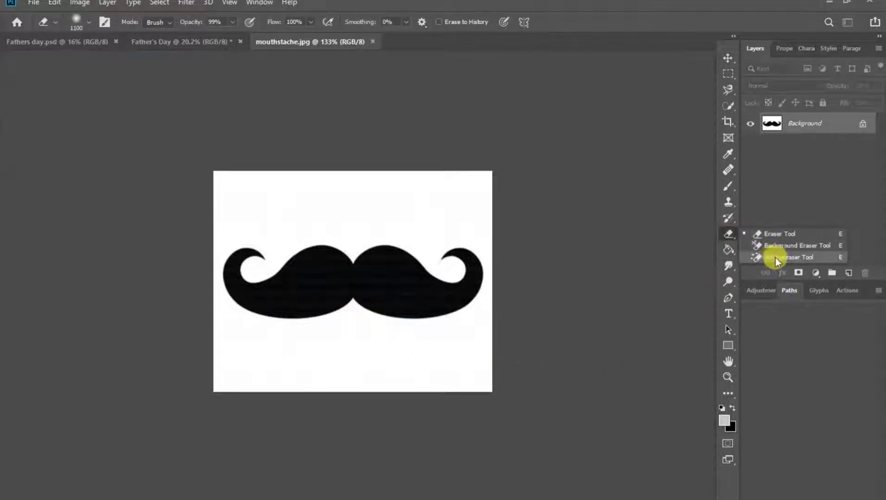
pyautogui.click(809, 256)
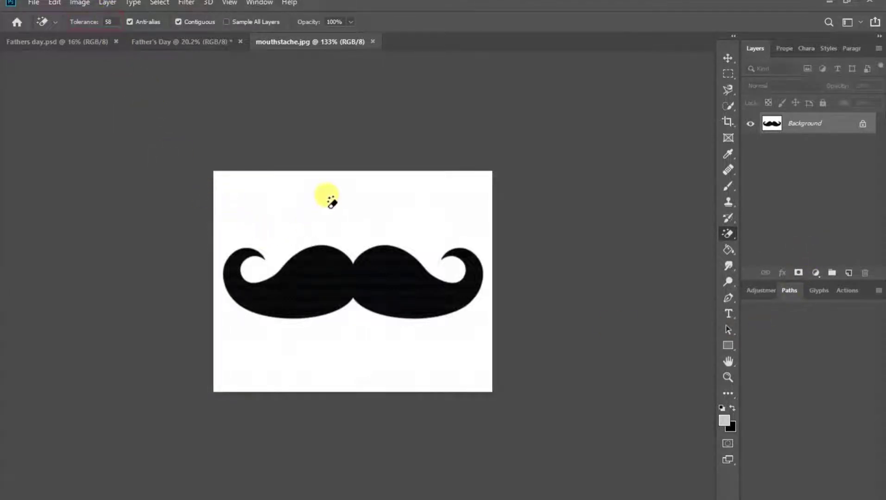
pyautogui.click(330, 200)
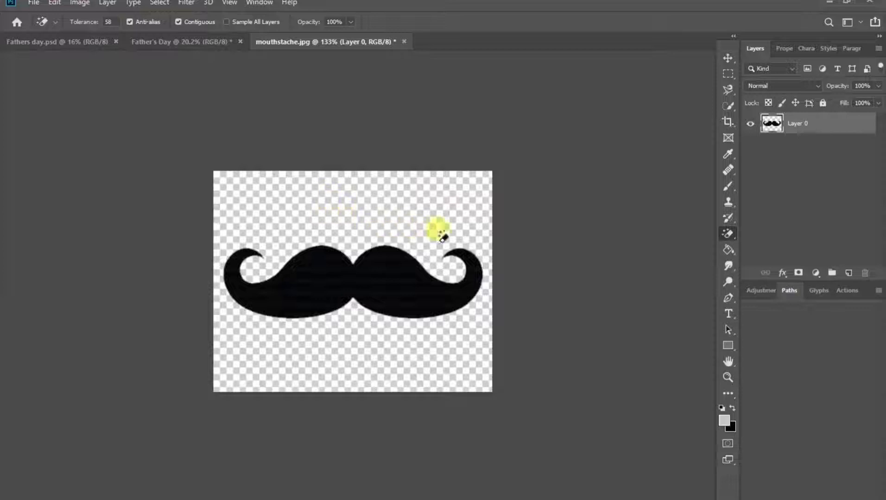
pyautogui.click(727, 58)
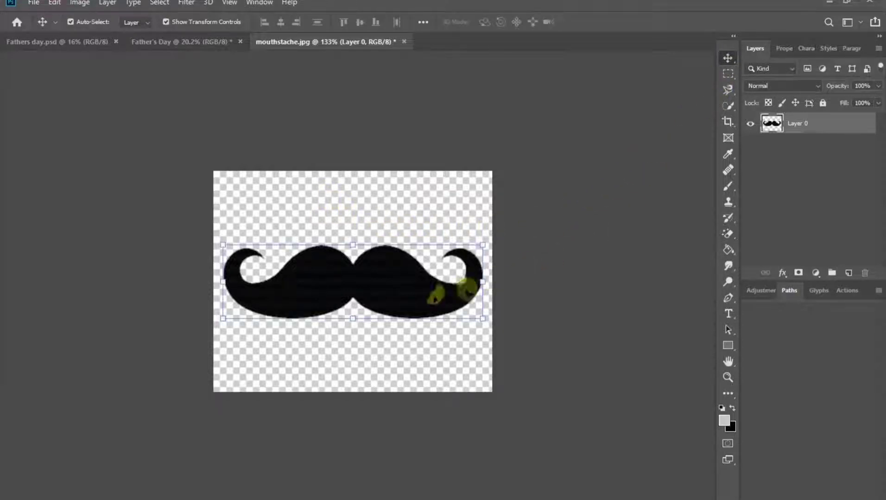
# Bring the moustache into the Father's Day poster, enlarge it about 228% and centre it below the photo.
pyautogui.moveTo(342, 281); pyautogui.dragTo(226, 220)
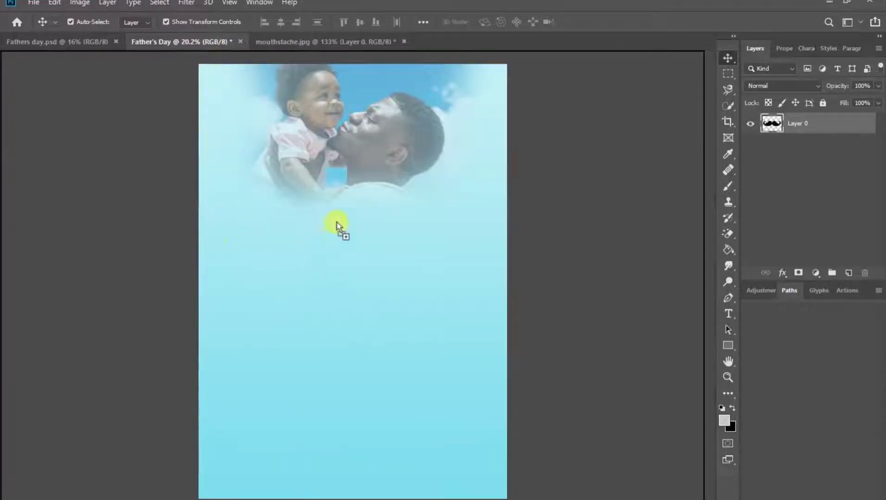
pyautogui.moveTo(336, 227); pyautogui.dragTo(339, 223)
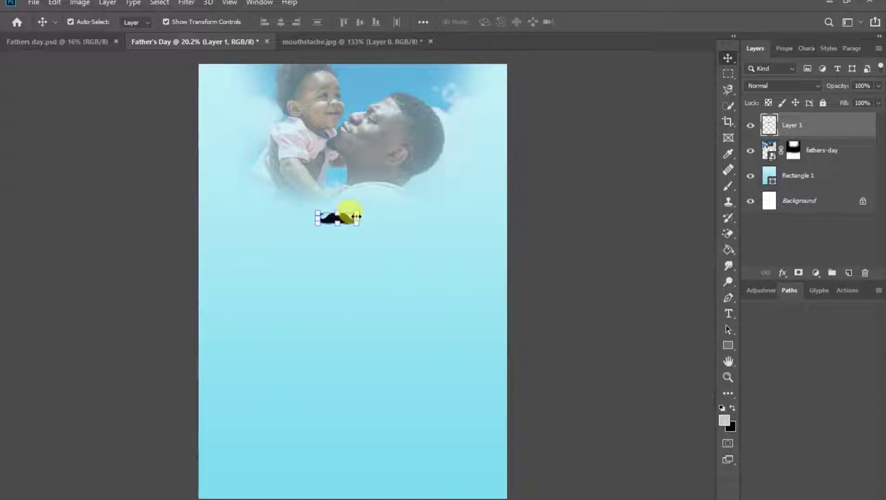
pyautogui.click(355, 216)
pyautogui.moveTo(356, 217); pyautogui.dragTo(409, 216)
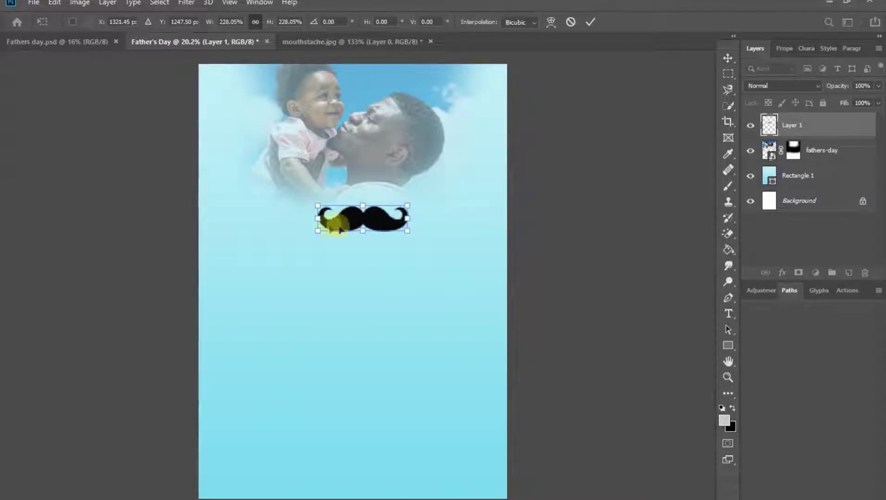
pyautogui.moveTo(315, 218); pyautogui.dragTo(302, 219)
pyautogui.click(593, 22)
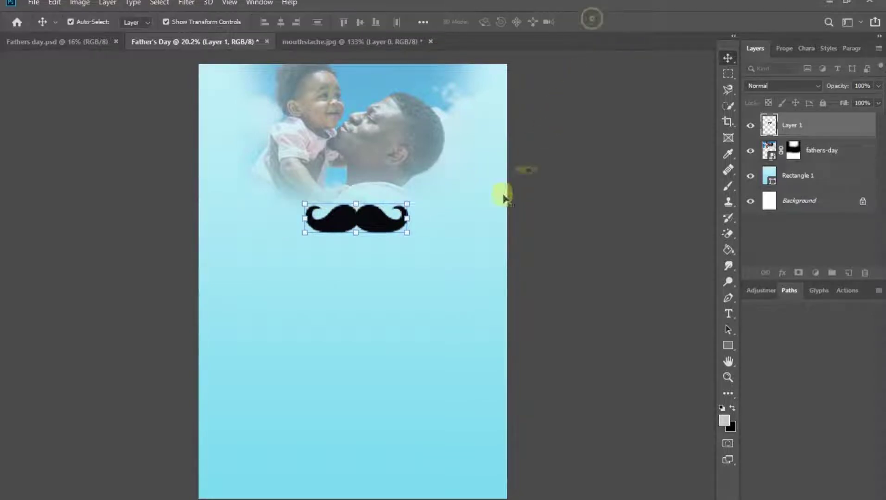
pyautogui.click(378, 221)
pyautogui.moveTo(367, 224); pyautogui.dragTo(357, 225)
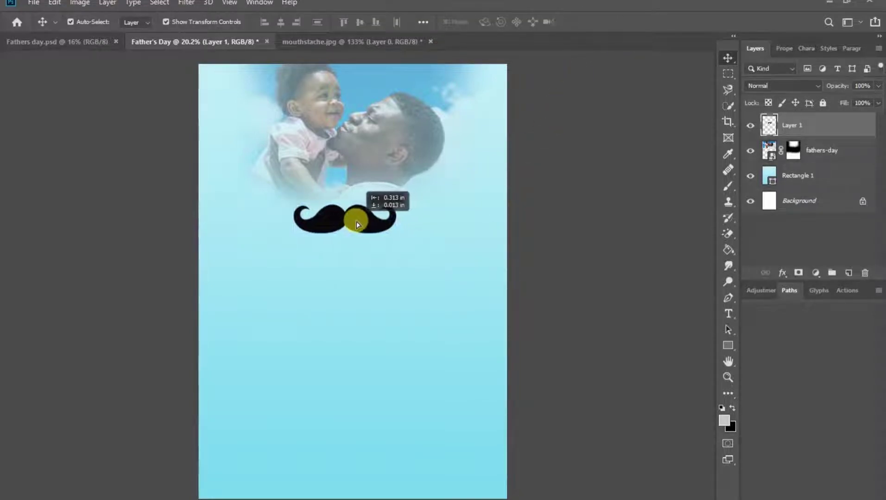
pyautogui.click(577, 203)
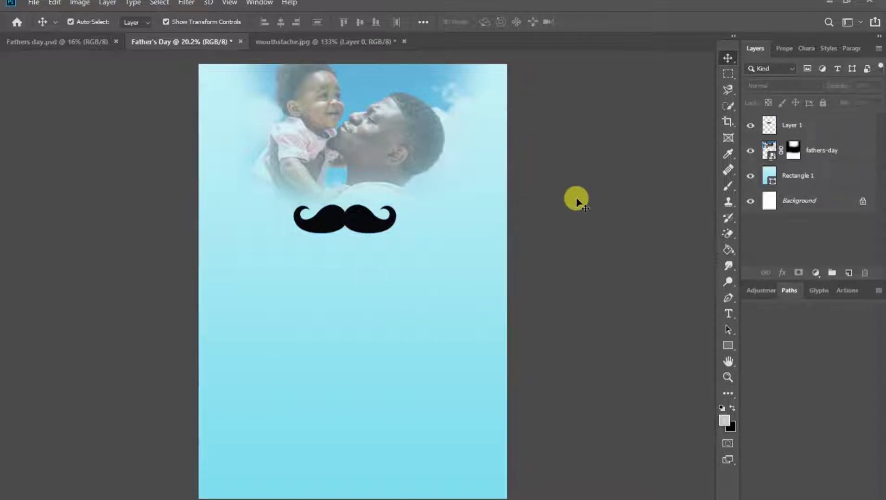
# Type 'Father's' in Impact at 36.1 pt below the moustache.
pyautogui.click(728, 316)
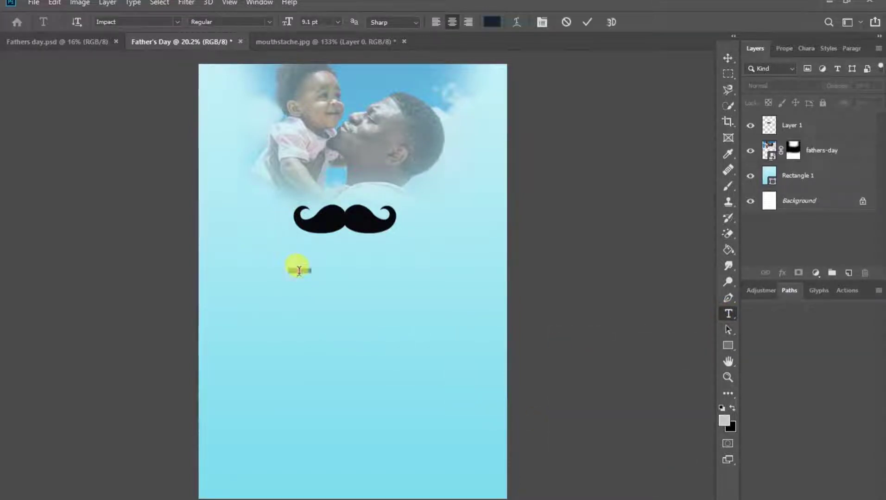
pyautogui.click(298, 270)
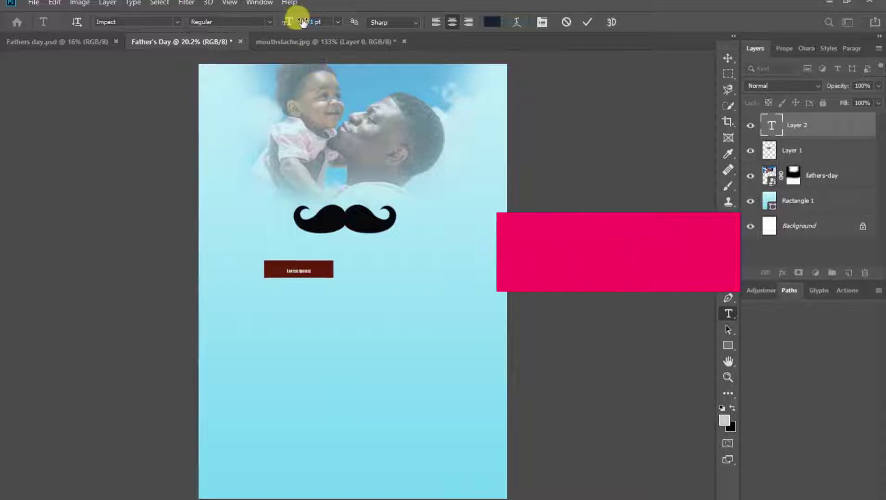
pyautogui.moveTo(302, 22); pyautogui.dragTo(304, 22)
pyautogui.write('F')
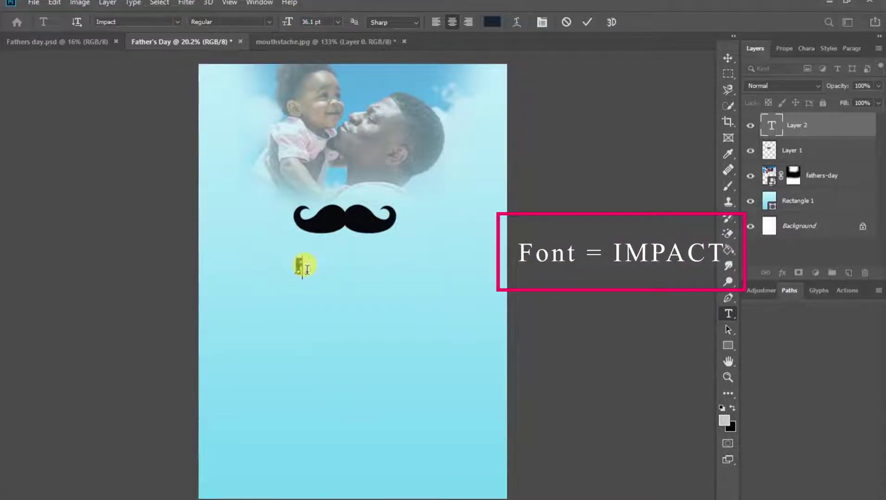
pyautogui.write("ather's")
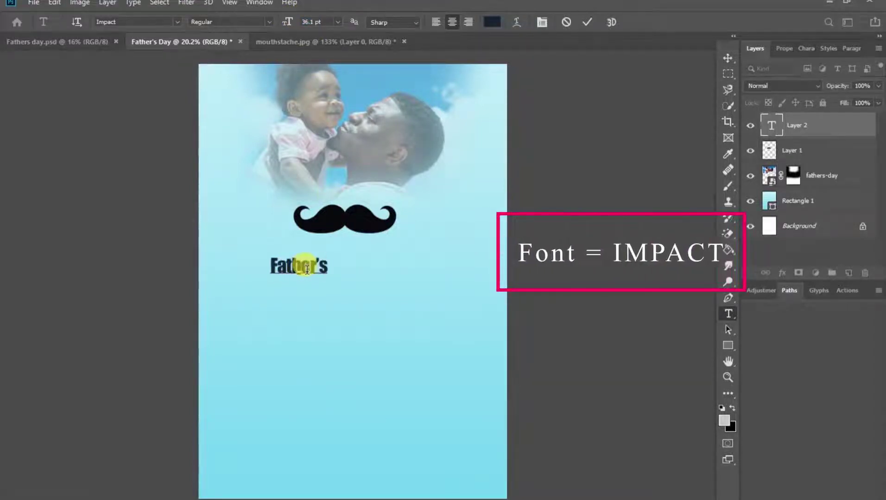
pyautogui.click(588, 21)
# Enlarge the Father's text with Free Transform to match the moustache's width.
pyautogui.click(727, 59)
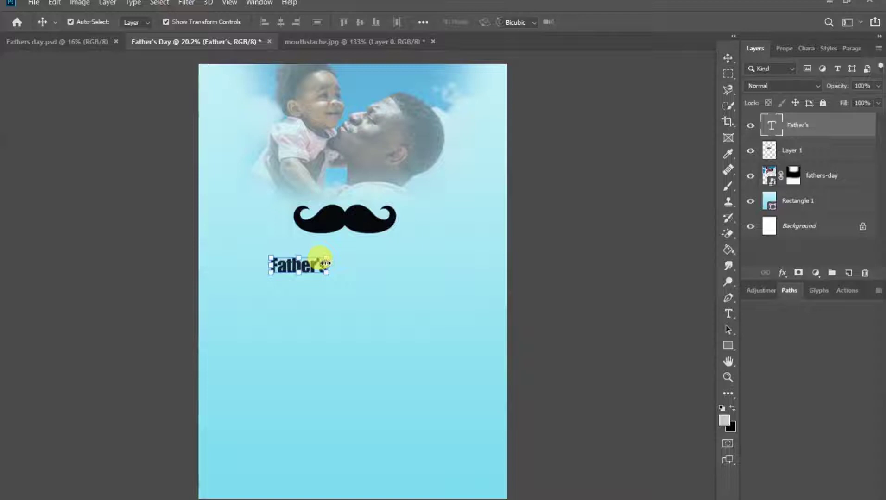
pyautogui.moveTo(325, 264); pyautogui.dragTo(390, 268)
pyautogui.click(590, 21)
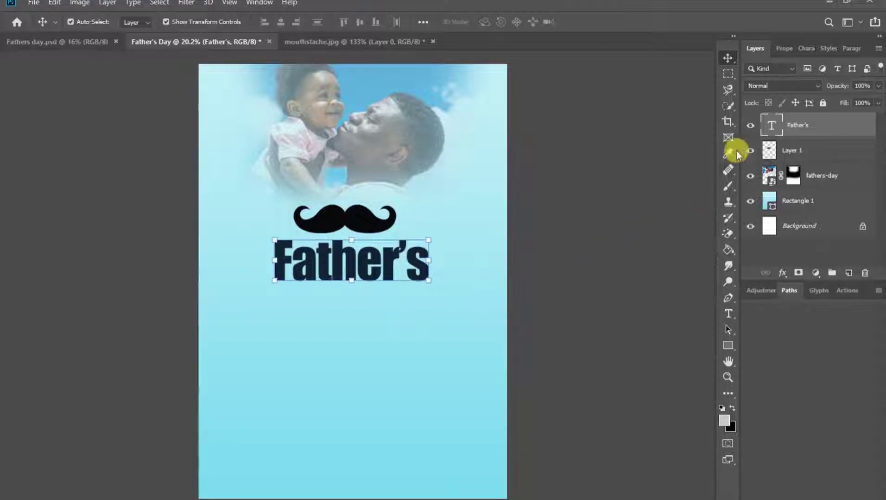
pyautogui.click(782, 50)
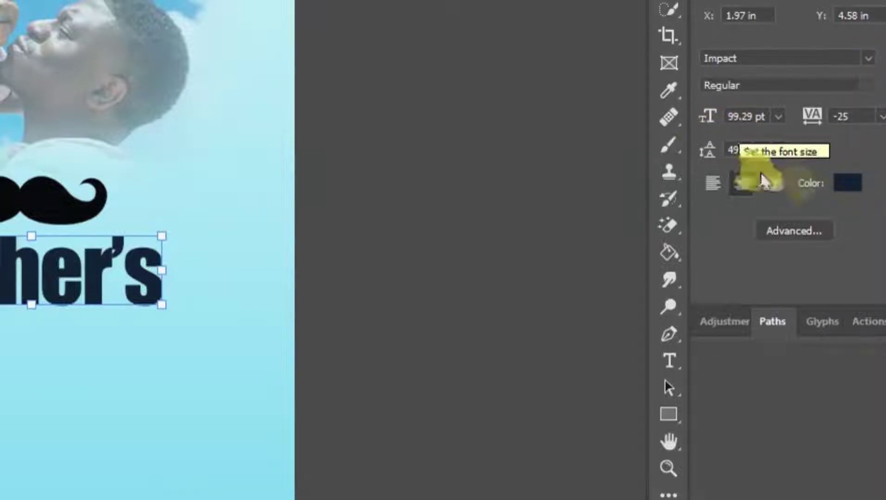
# Keep tracking at -25 and set the Father's text colour to hex 122331.
pyautogui.click(881, 117)
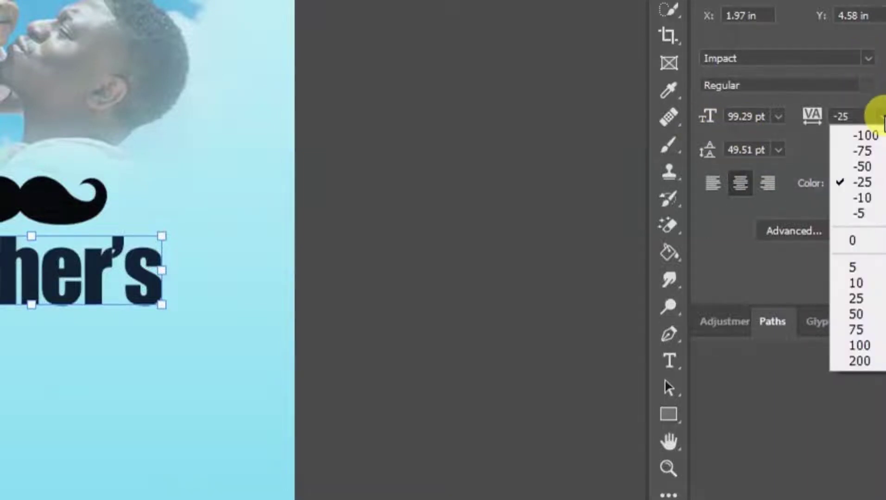
pyautogui.click(862, 182)
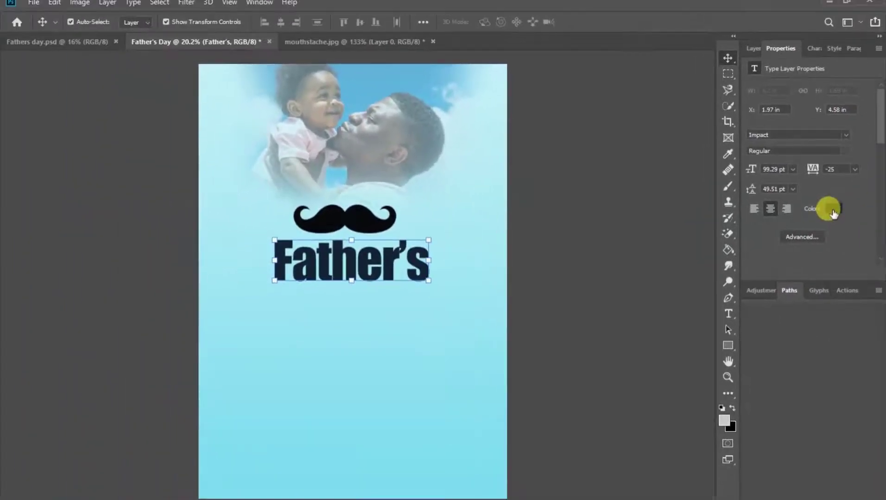
pyautogui.click(833, 210)
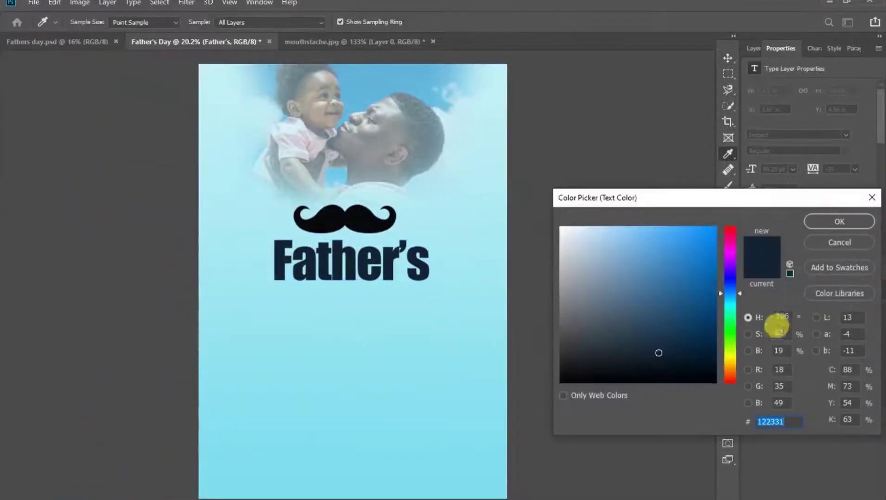
pyautogui.doubleClick(781, 420)
pyautogui.write('122331')
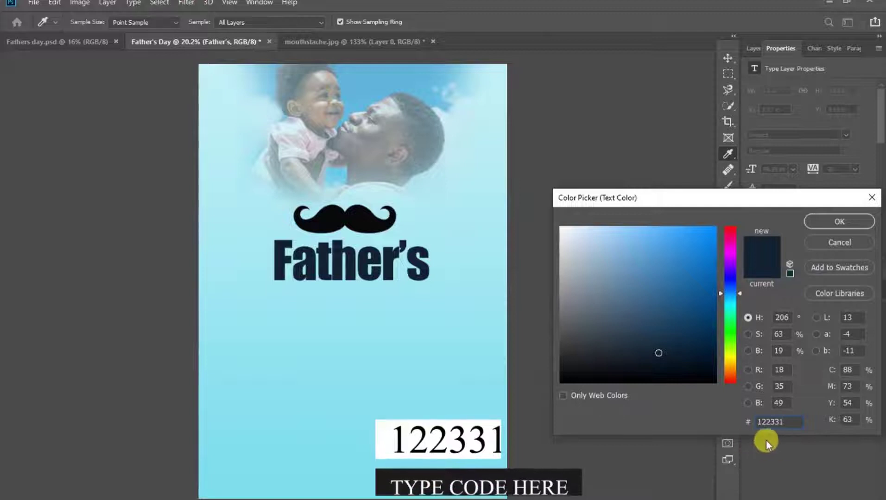
pyautogui.doubleClick(782, 423)
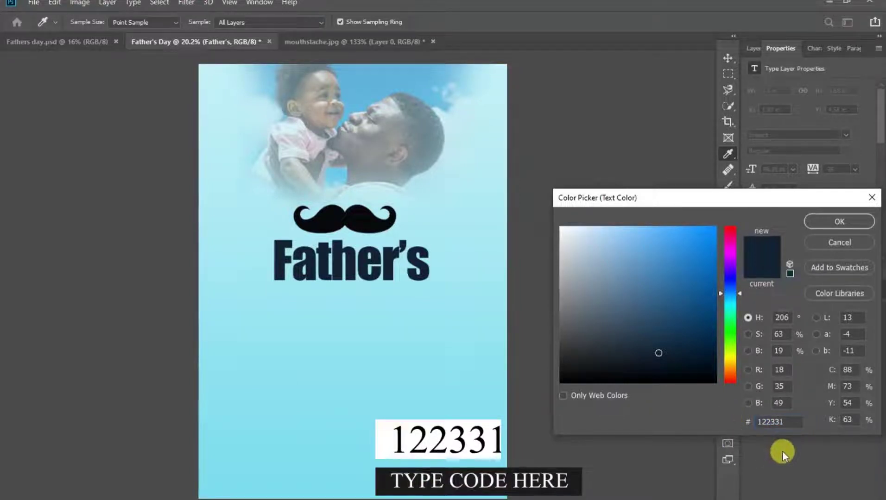
pyautogui.click(849, 224)
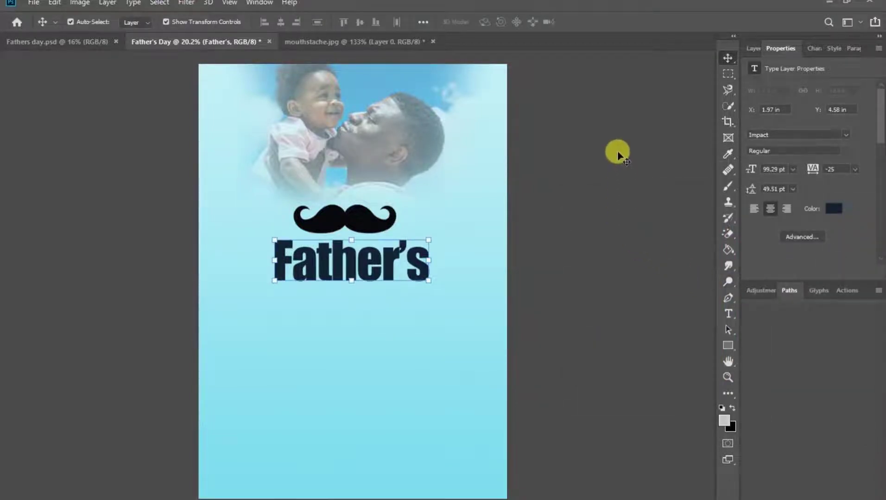
pyautogui.click(617, 155)
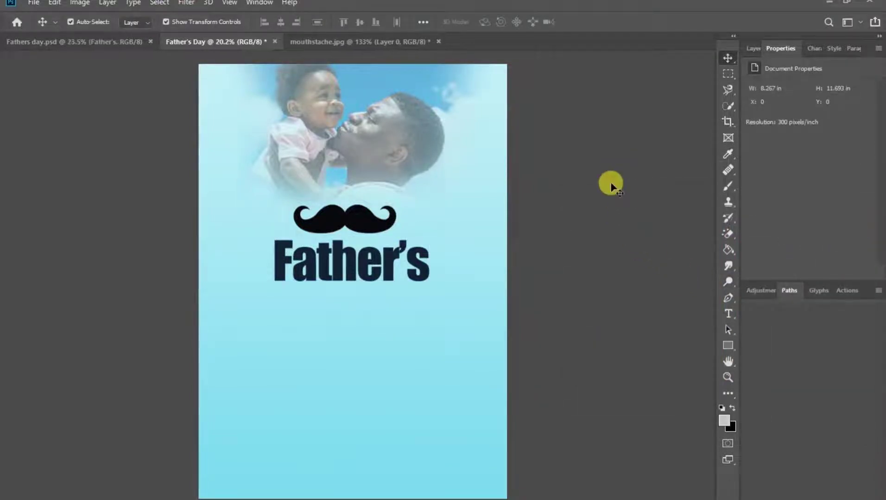
# Widen the Father's title to about 107.1 pt and nudge it down under the moustache.
pyautogui.click(353, 265)
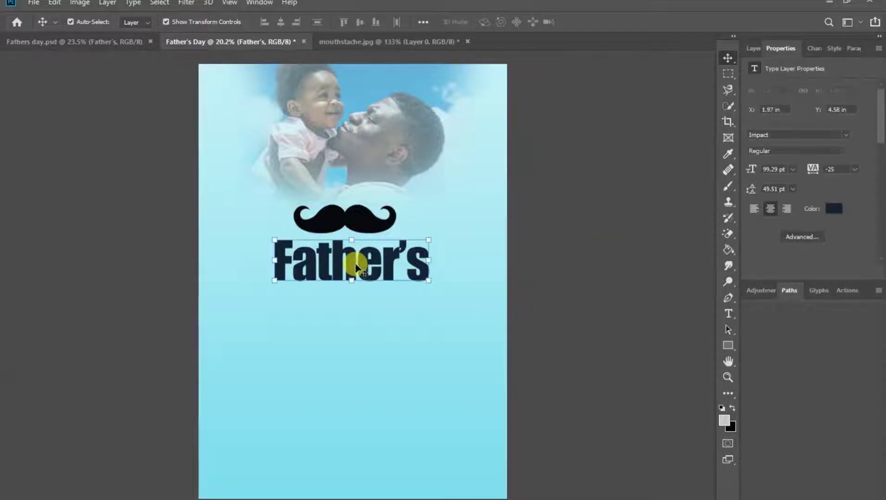
pyautogui.click(430, 259)
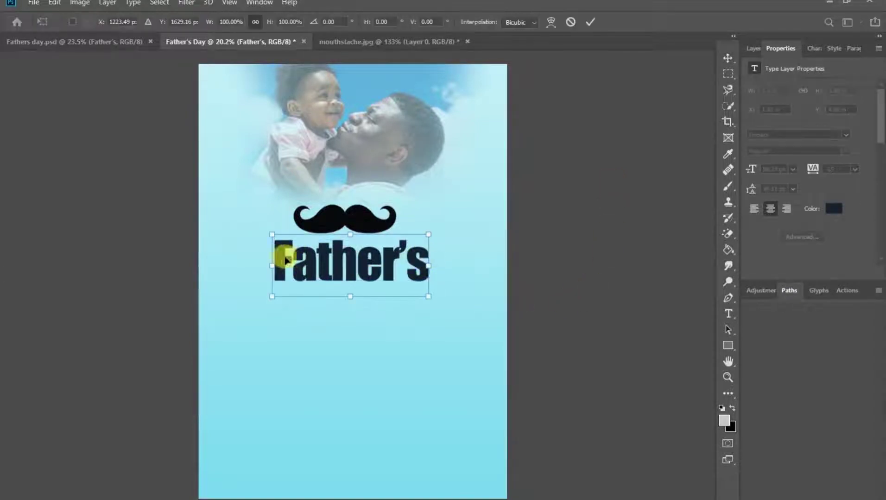
pyautogui.moveTo(273, 266); pyautogui.dragTo(267, 266)
pyautogui.press('Return')
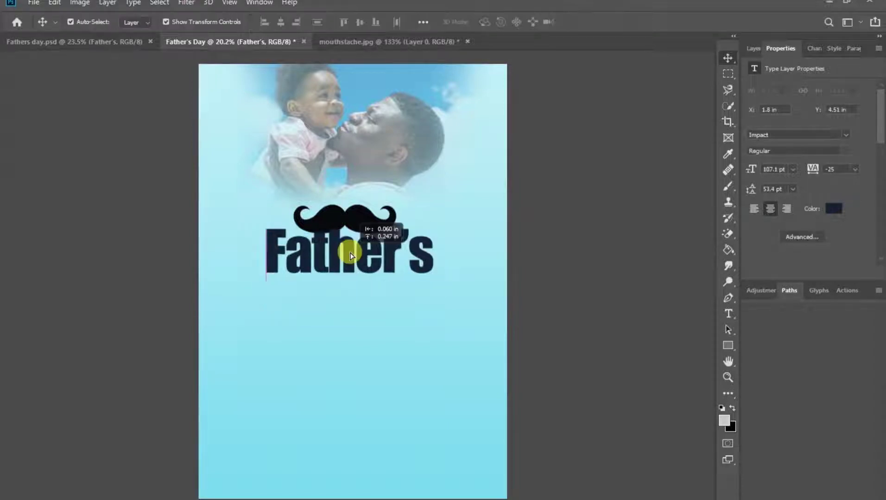
pyautogui.moveTo(350, 254); pyautogui.dragTo(381, 271)
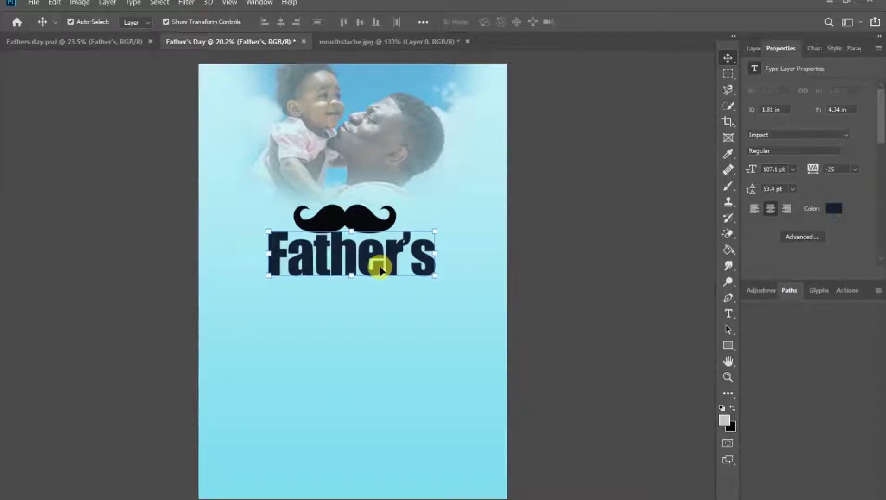
pyautogui.click(578, 219)
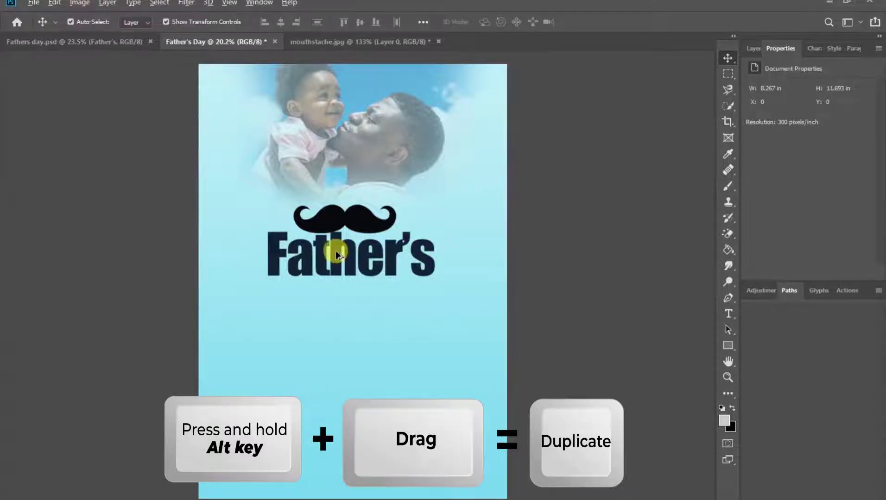
# Duplicate the Father's title just below itself and change the copy's text to 'Day'.
pyautogui.moveTo(336, 252); pyautogui.dragTo(332, 297)
pyautogui.press('t')
pyautogui.doubleClick(332, 296)
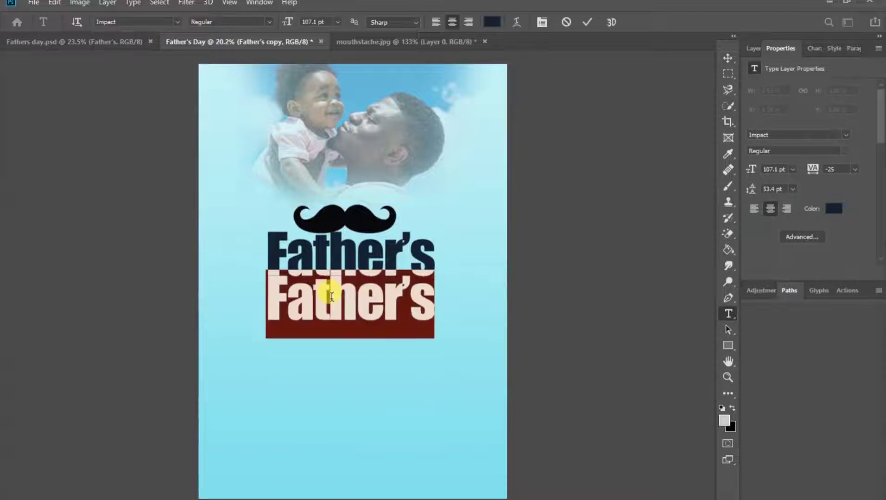
pyautogui.write('Day')
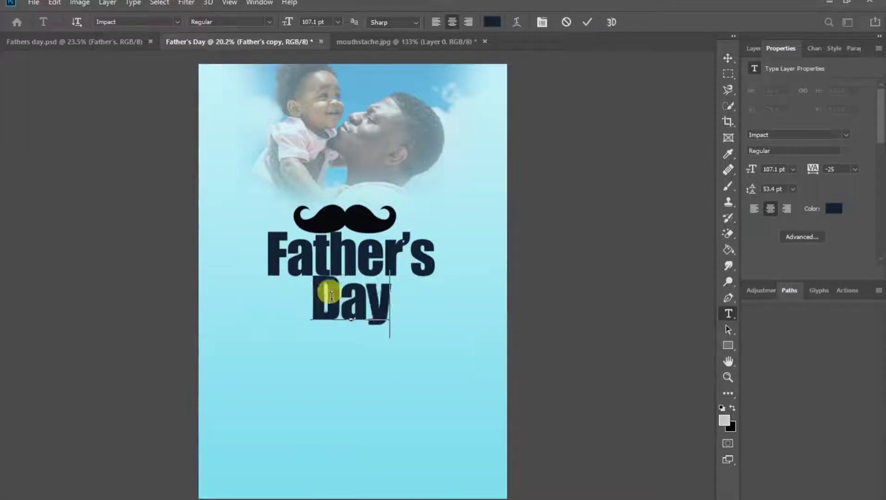
pyautogui.click(586, 24)
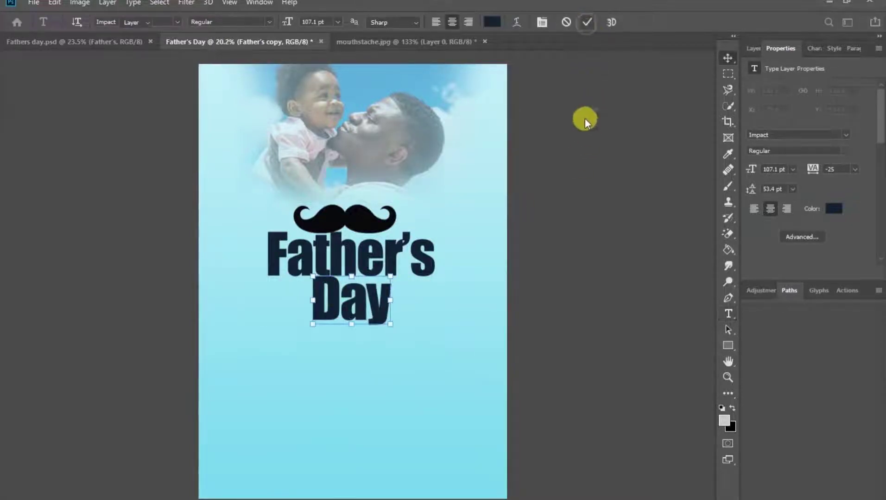
pyautogui.click(729, 58)
pyautogui.click(371, 296)
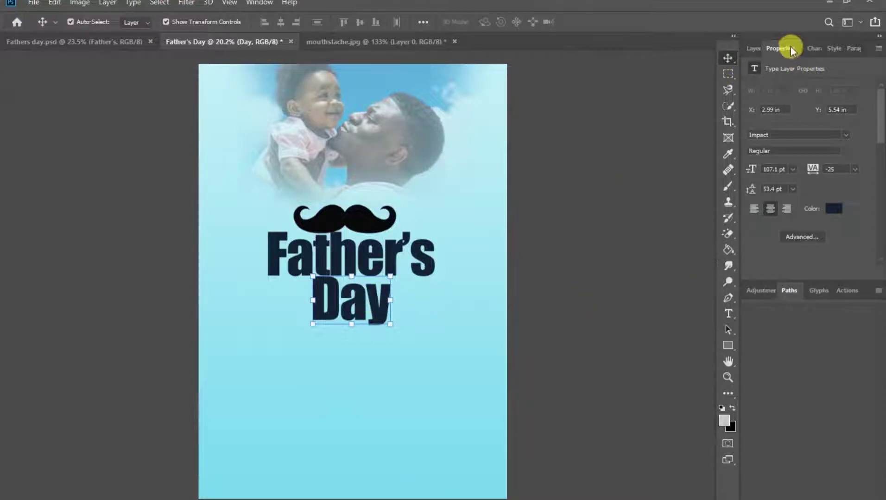
# Set 'Day' in the Silent Asia font and nudge it up toward Father's.
pyautogui.click(847, 135)
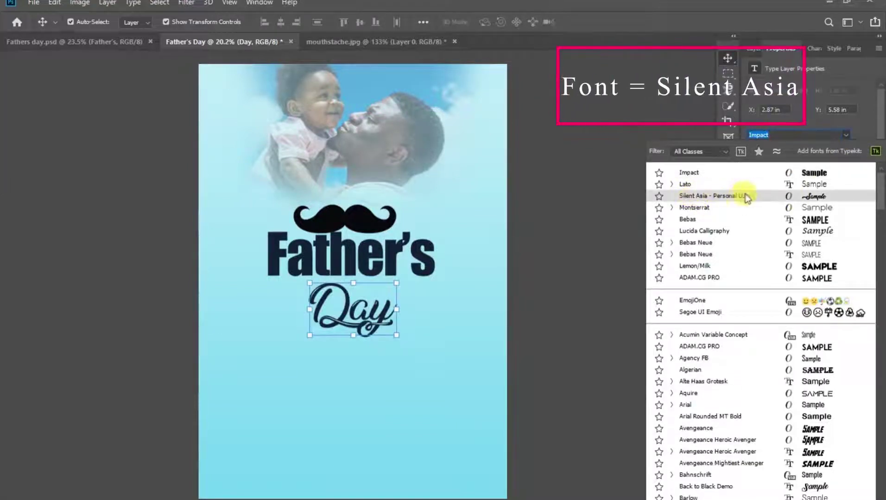
pyautogui.click(841, 198)
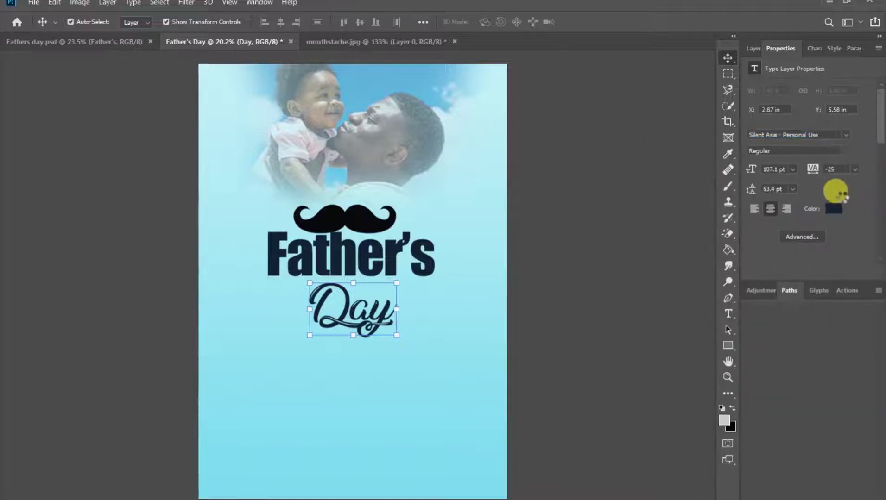
pyautogui.moveTo(377, 320); pyautogui.dragTo(368, 312)
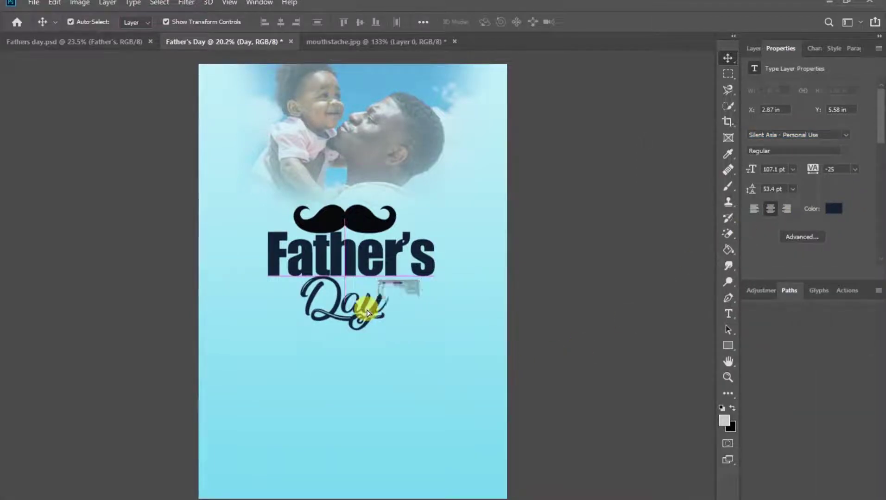
pyautogui.click(626, 290)
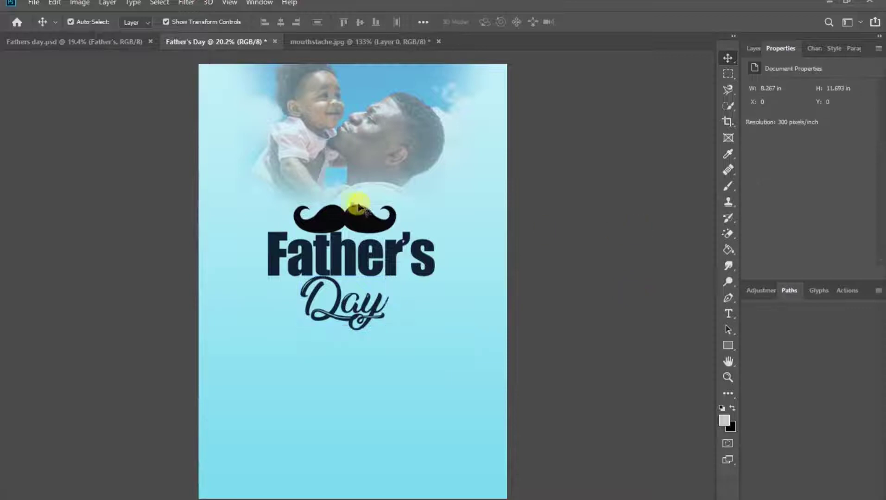
# Shrink the mustache logo to 79.75% and move the Father's Day title up slightly.
pyautogui.click(371, 221)
pyautogui.hotkey('ctrl', 't')
pyautogui.moveTo(293, 209); pyautogui.dragTo(306, 207)
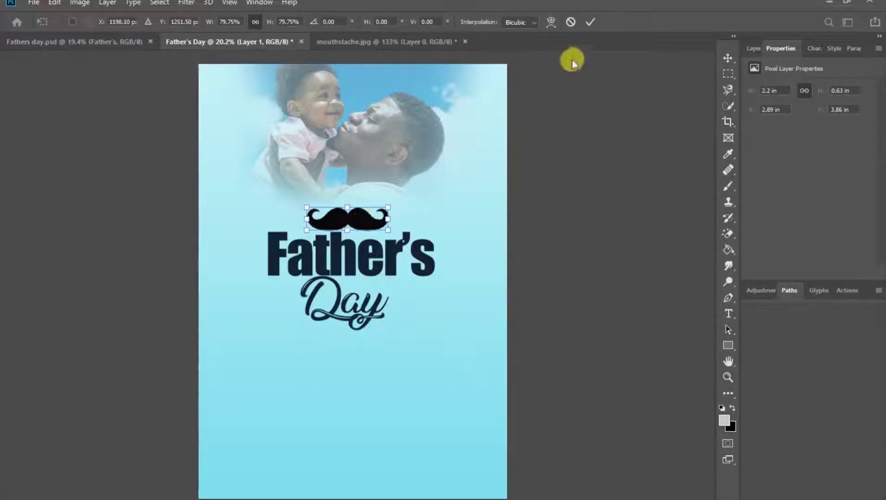
pyautogui.click(593, 22)
pyautogui.moveTo(368, 259); pyautogui.dragTo(368, 253)
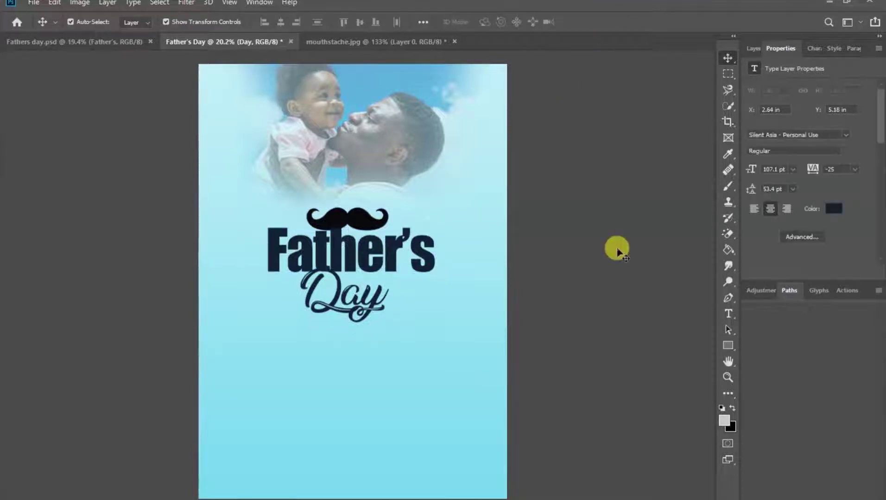
pyautogui.click(617, 251)
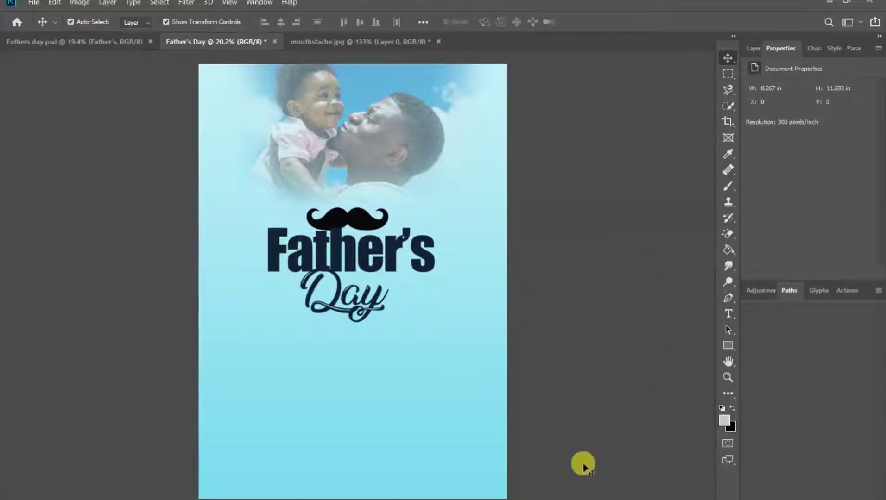
pyautogui.hotkey('alt', 'Tab')
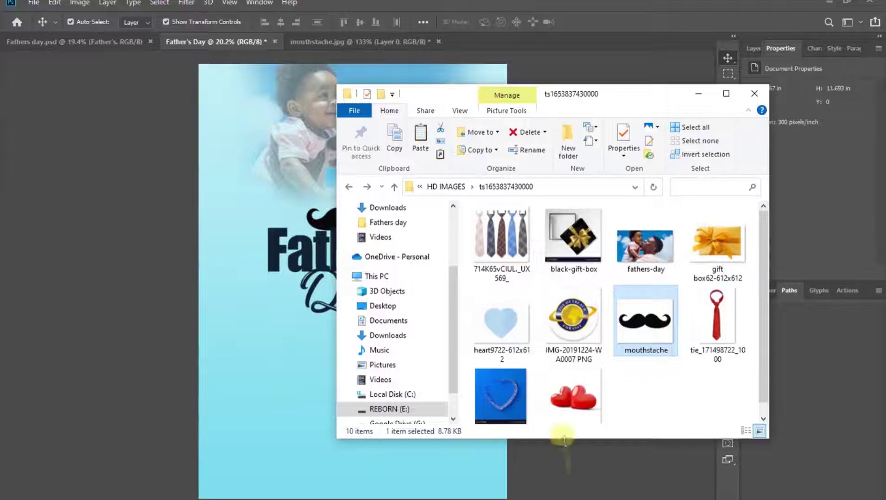
# Place the red hearts from valentine's day.png on the poster, just below Day.
pyautogui.moveTo(570, 400); pyautogui.dragTo(286, 364)
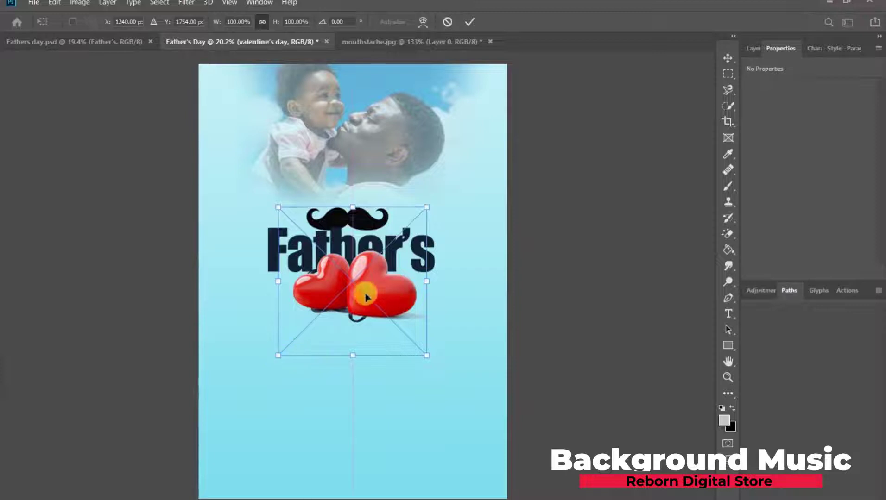
pyautogui.moveTo(365, 297); pyautogui.dragTo(357, 347)
pyautogui.click(470, 27)
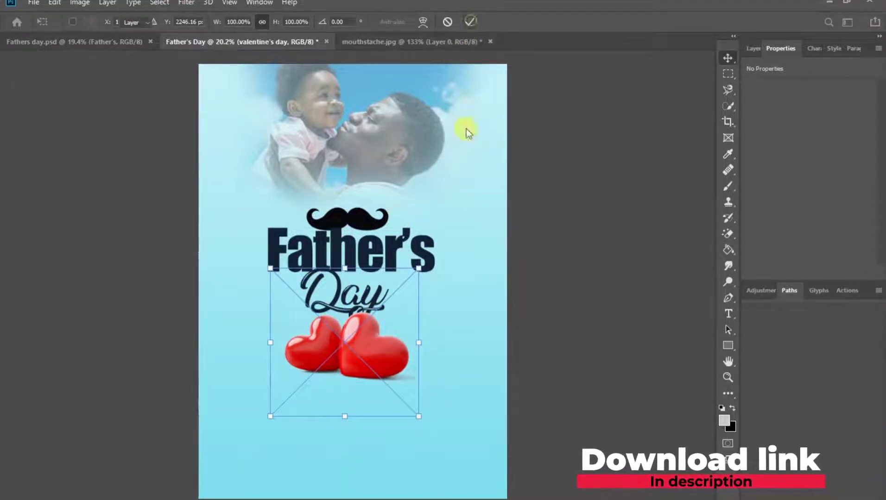
pyautogui.click(370, 350)
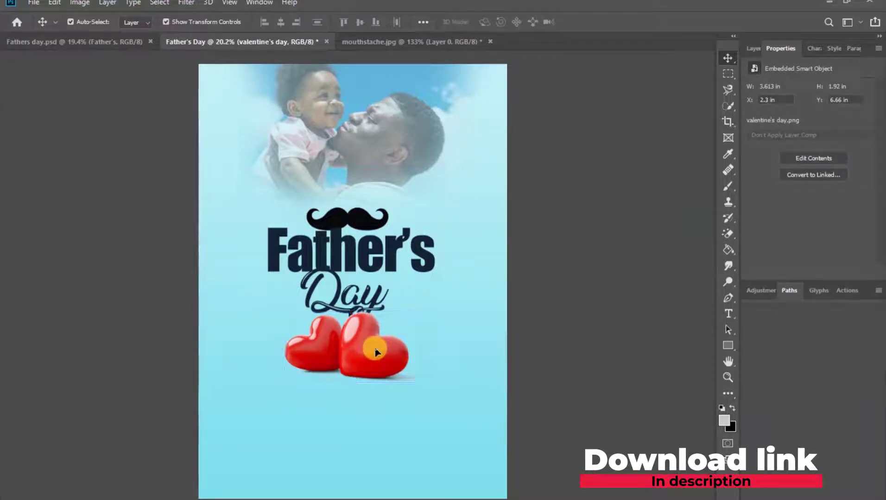
# Move the hearts layer beneath the Father's text layer and fine-tune its position.
pyautogui.click(749, 49)
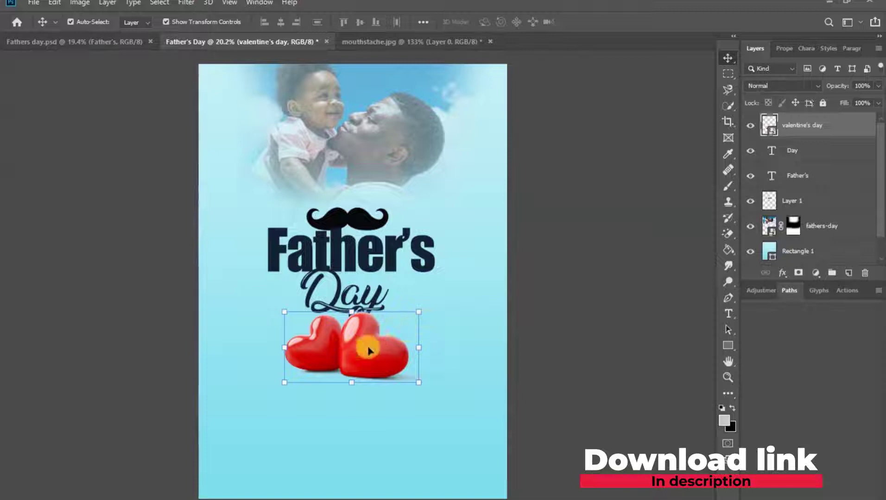
pyautogui.moveTo(826, 132); pyautogui.dragTo(822, 189)
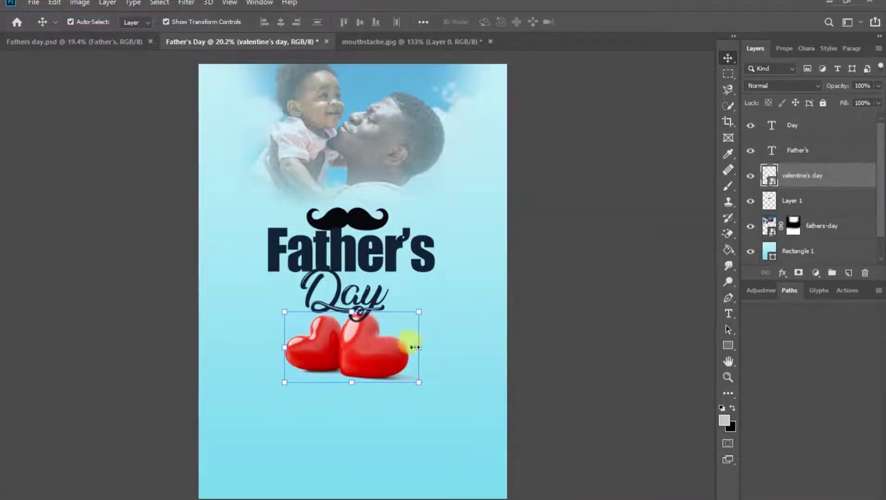
pyautogui.moveTo(373, 358); pyautogui.dragTo(373, 356)
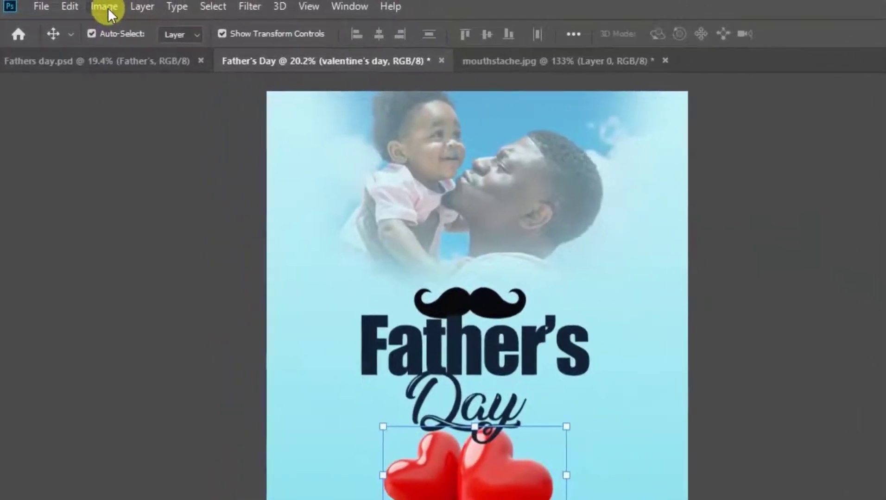
# Apply Hue/Saturation with Hue -180 to turn the red hearts turquoise.
pyautogui.click(107, 7)
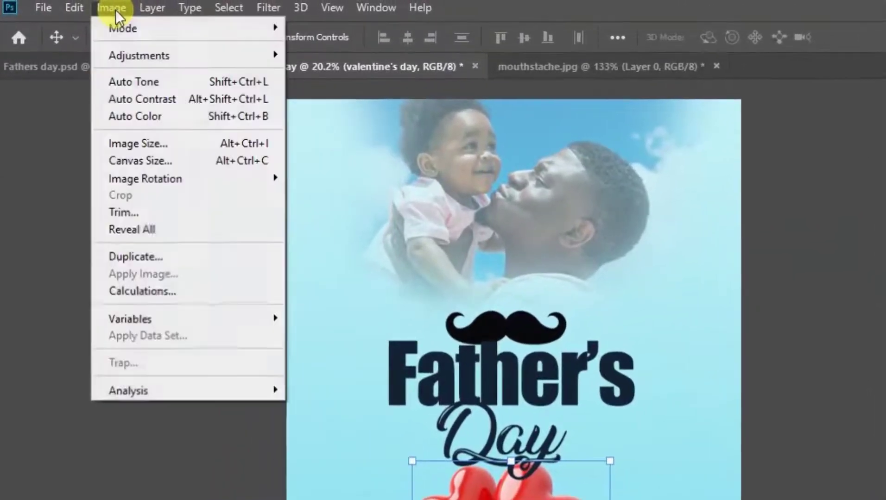
pyautogui.moveTo(184, 58)
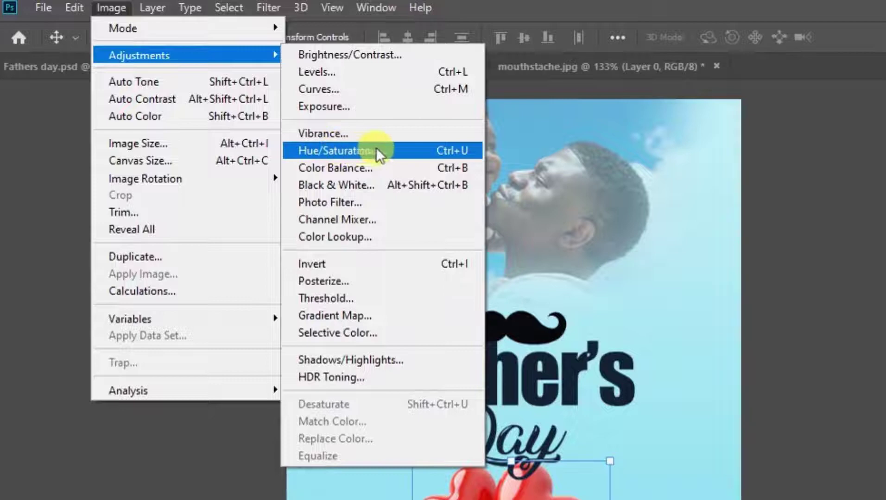
pyautogui.click(437, 150)
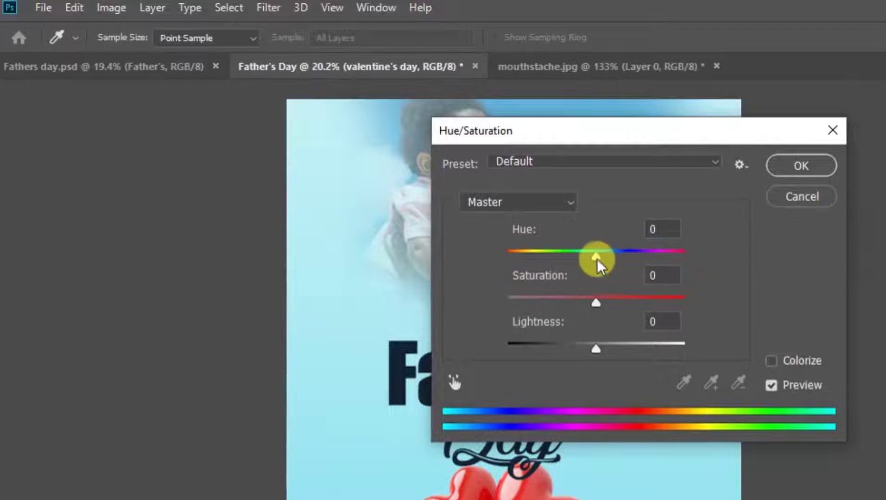
pyautogui.moveTo(597, 259); pyautogui.dragTo(505, 265)
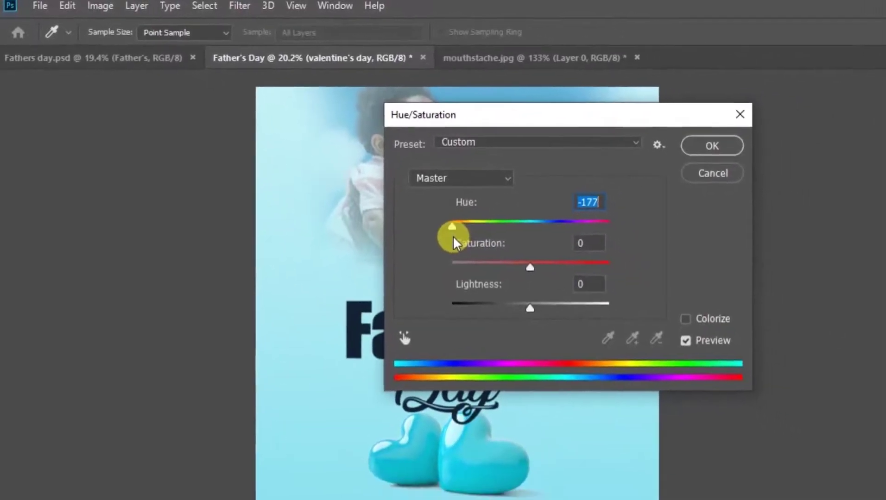
pyautogui.moveTo(454, 241); pyautogui.dragTo(452, 242)
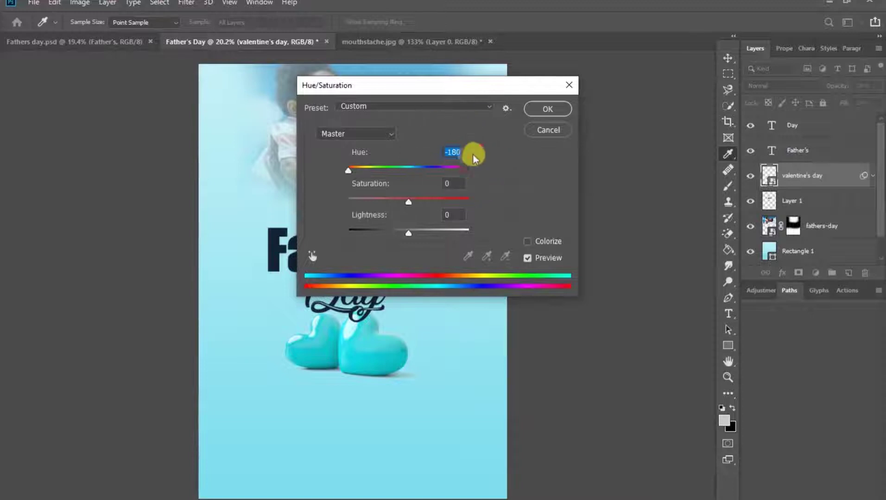
pyautogui.click(548, 110)
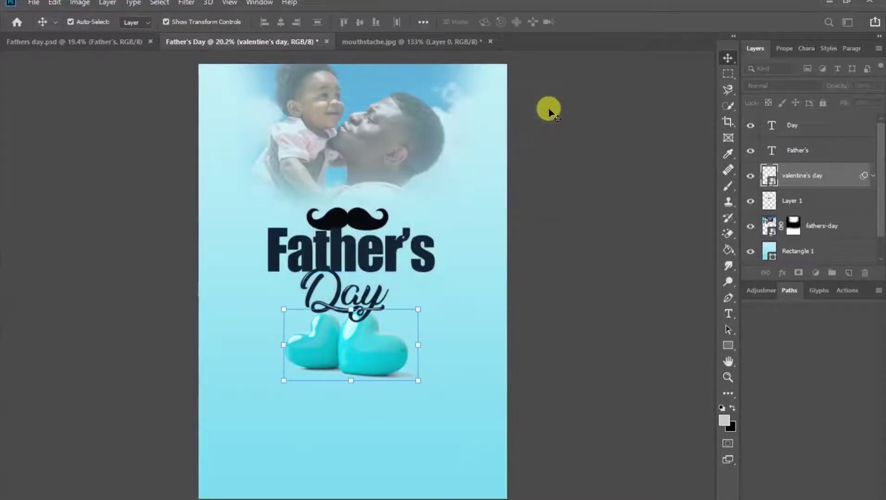
# Select the turquoise hearts layer and add a Drop Shadow effect.
pyautogui.click(555, 340)
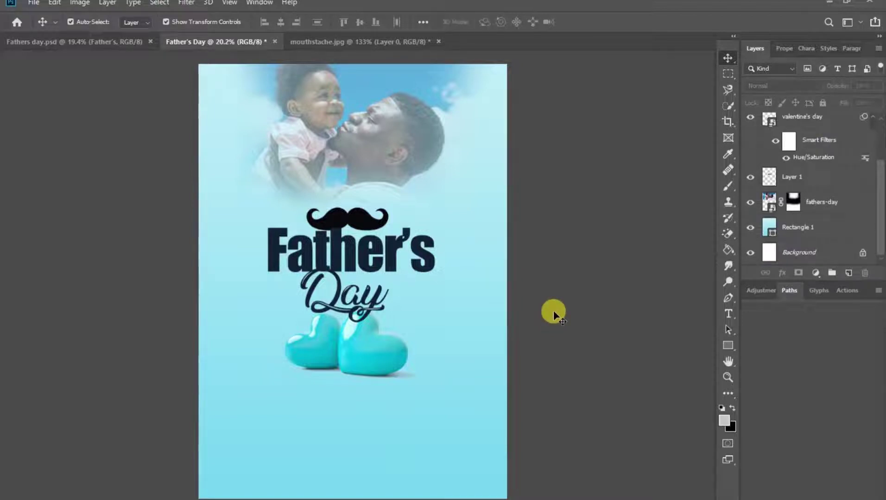
pyautogui.click(375, 352)
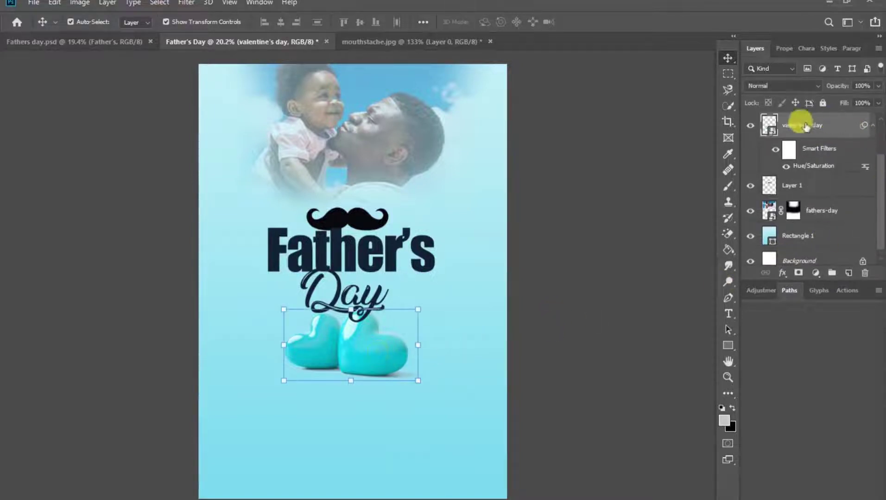
pyautogui.click(783, 275)
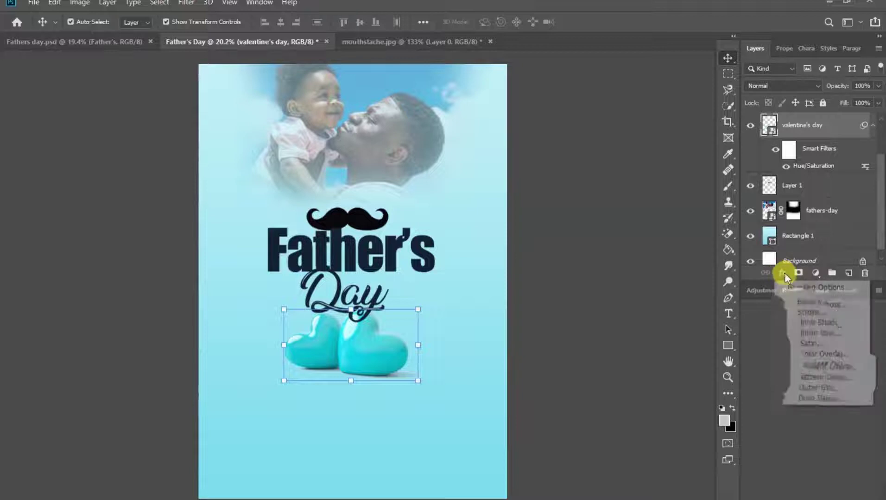
pyautogui.click(802, 399)
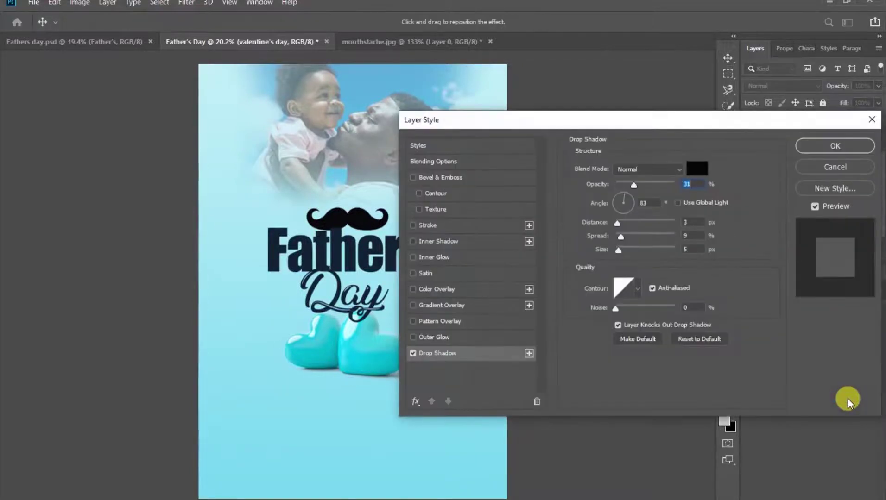
pyautogui.moveTo(701, 122); pyautogui.dragTo(759, 66)
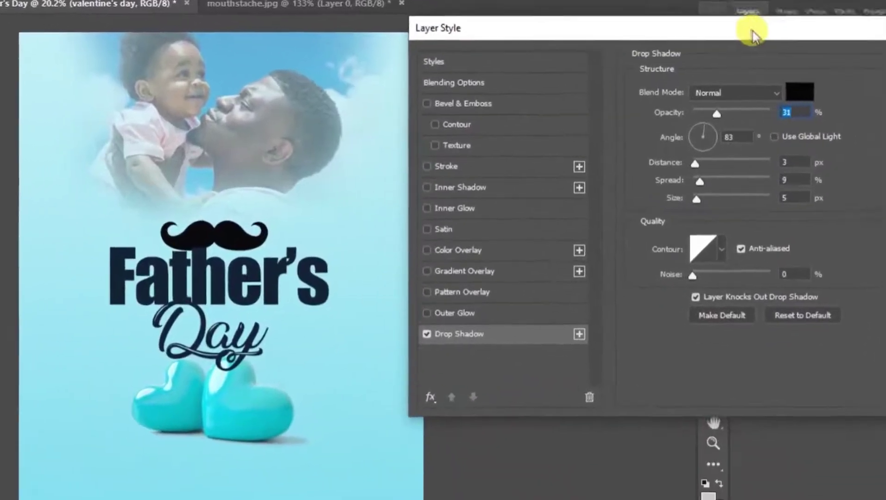
pyautogui.moveTo(752, 35); pyautogui.dragTo(728, 1)
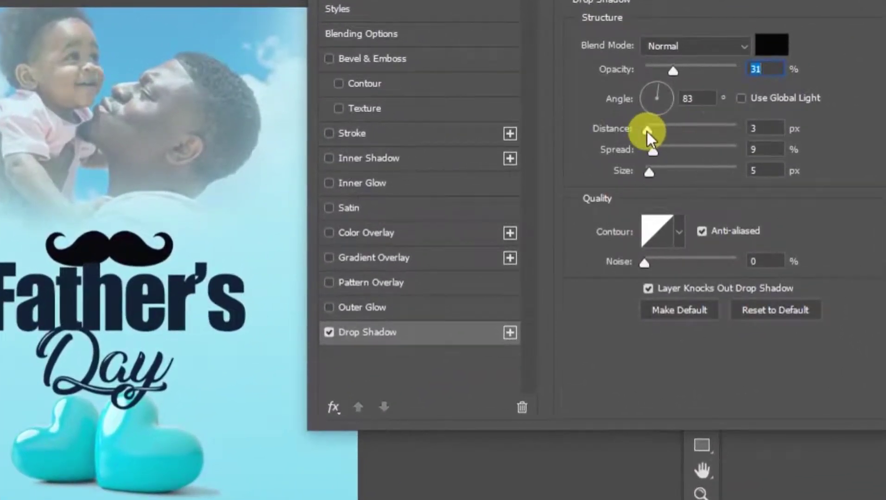
# Set the hearts' shadow to 35% opacity, 0 px distance, 9% spread and 101 px size.
pyautogui.moveTo(647, 132); pyautogui.dragTo(654, 134)
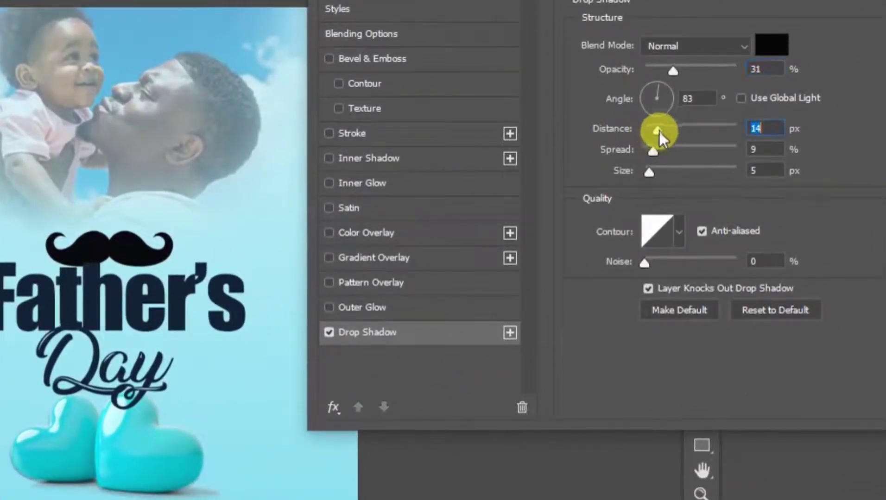
pyautogui.moveTo(648, 172); pyautogui.dragTo(666, 172)
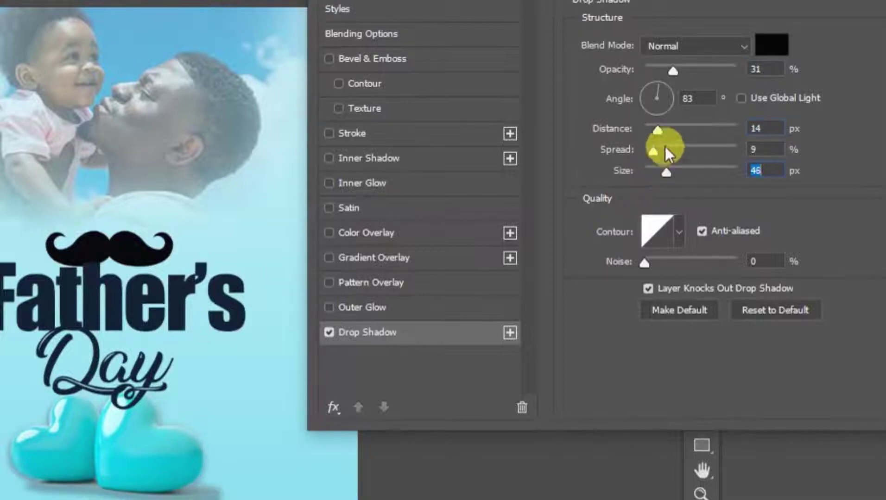
pyautogui.moveTo(658, 130); pyautogui.dragTo(655, 130)
pyautogui.moveTo(672, 71); pyautogui.dragTo(676, 71)
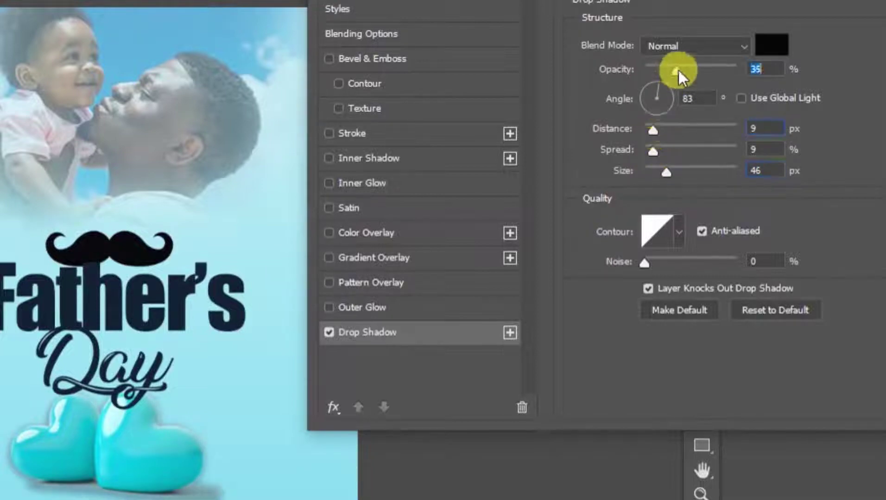
pyautogui.moveTo(666, 173); pyautogui.dragTo(669, 172)
pyautogui.moveTo(654, 130); pyautogui.dragTo(633, 130)
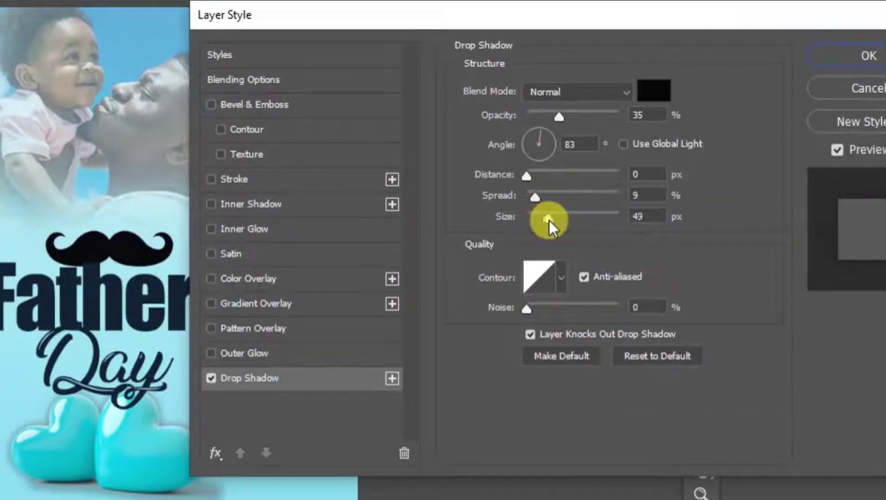
pyautogui.moveTo(549, 221); pyautogui.dragTo(592, 210)
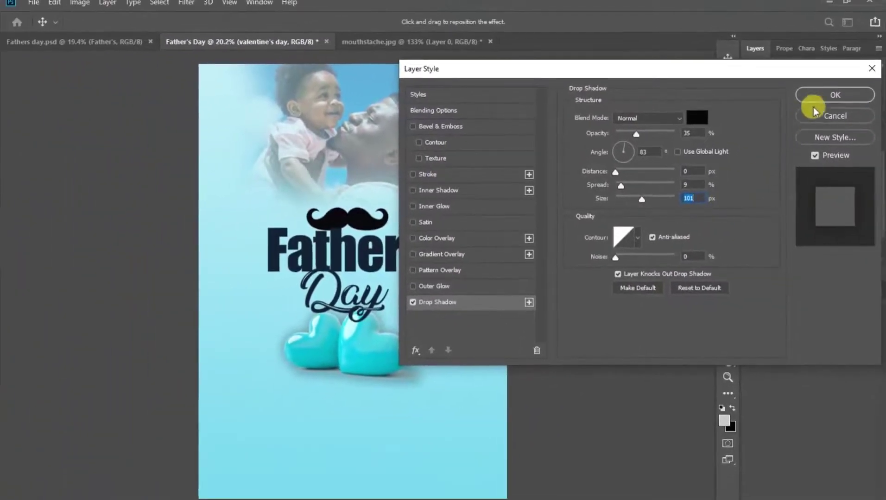
pyautogui.click(820, 95)
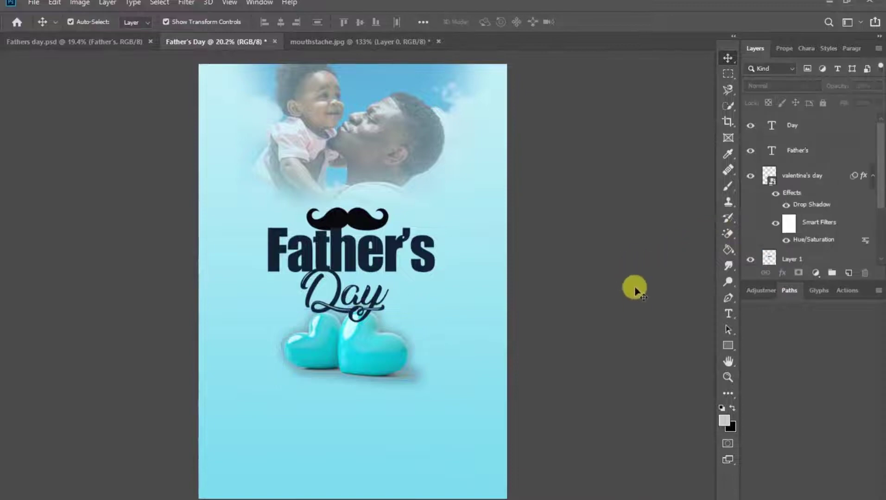
# Place heart9722 left of 'Day', shrunk and tilted.
pyautogui.hotkey('alt', 'Tab')
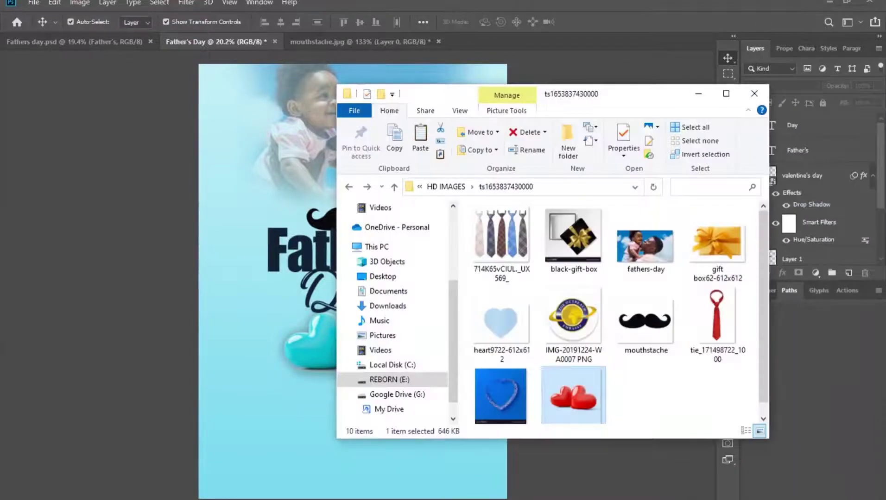
pyautogui.moveTo(506, 318); pyautogui.dragTo(245, 272)
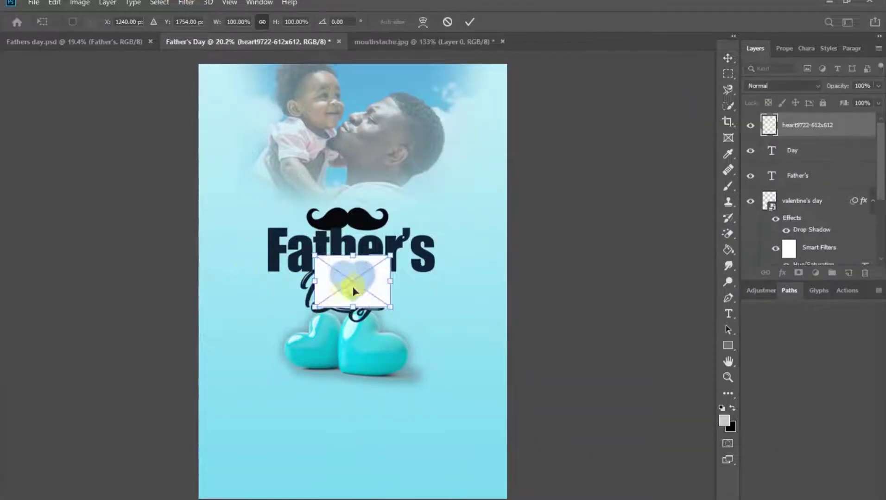
pyautogui.moveTo(344, 290); pyautogui.dragTo(243, 290)
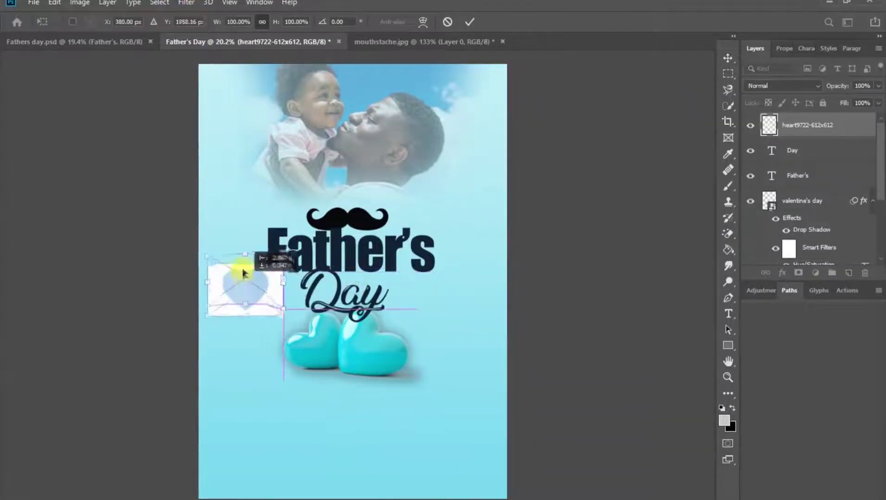
pyautogui.press('Return')
pyautogui.moveTo(203, 252); pyautogui.dragTo(248, 284)
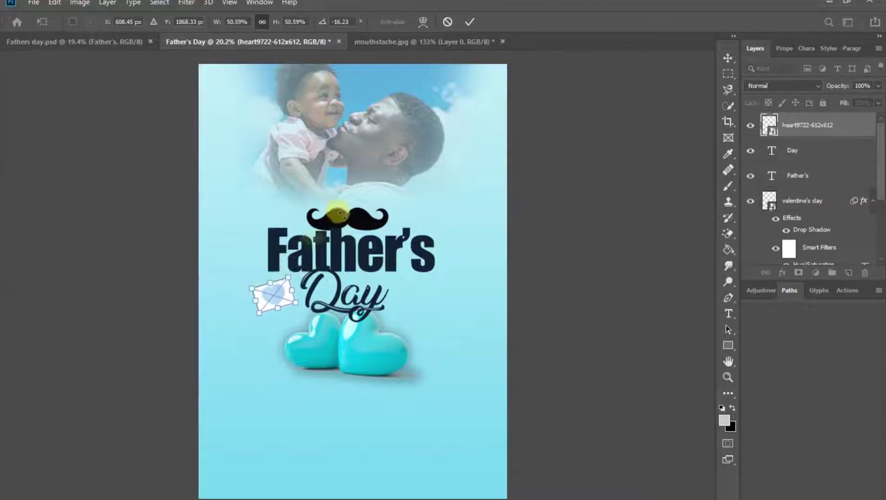
pyautogui.click(474, 22)
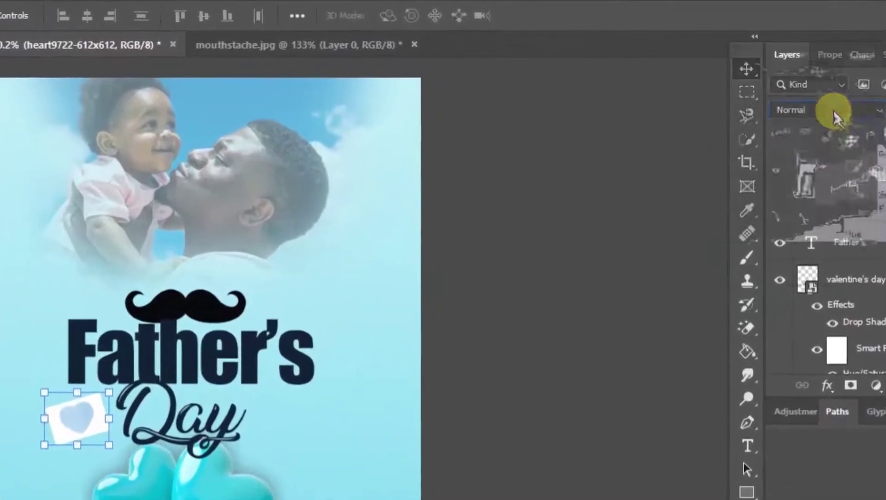
# Set the small heart's blend mode to Multiply and enlarge it slightly.
pyautogui.click(833, 112)
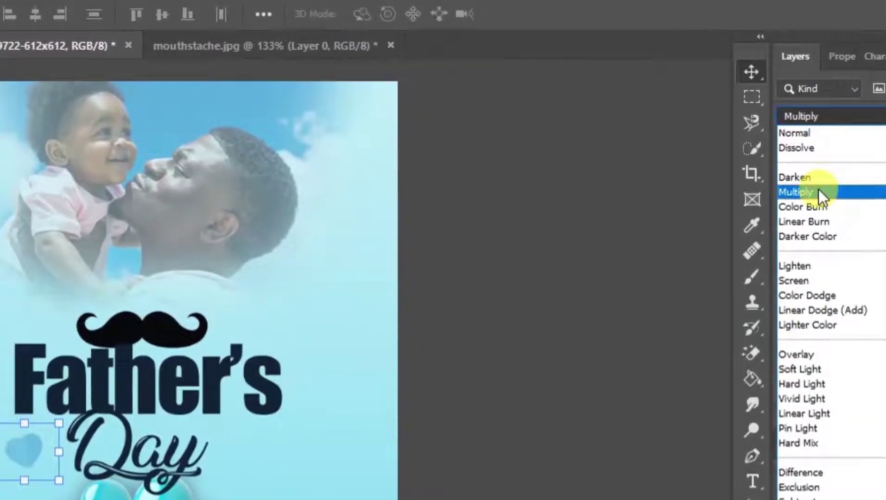
pyautogui.click(818, 191)
pyautogui.click(593, 359)
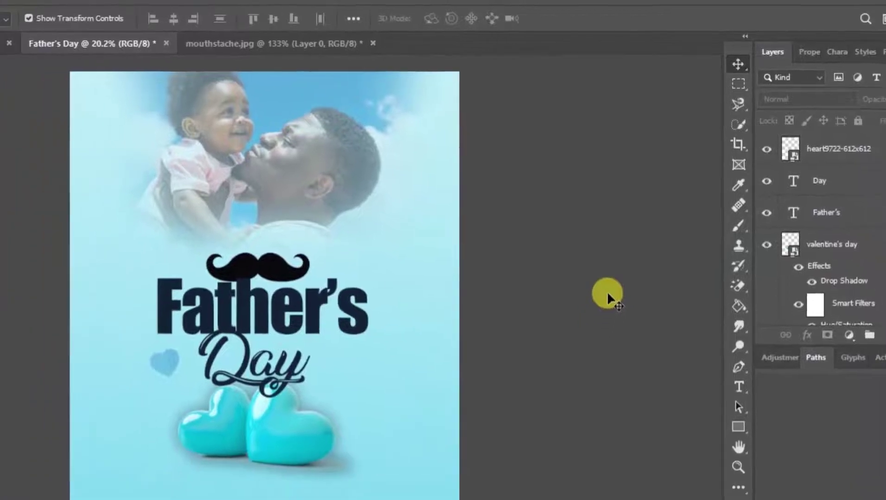
pyautogui.click(164, 362)
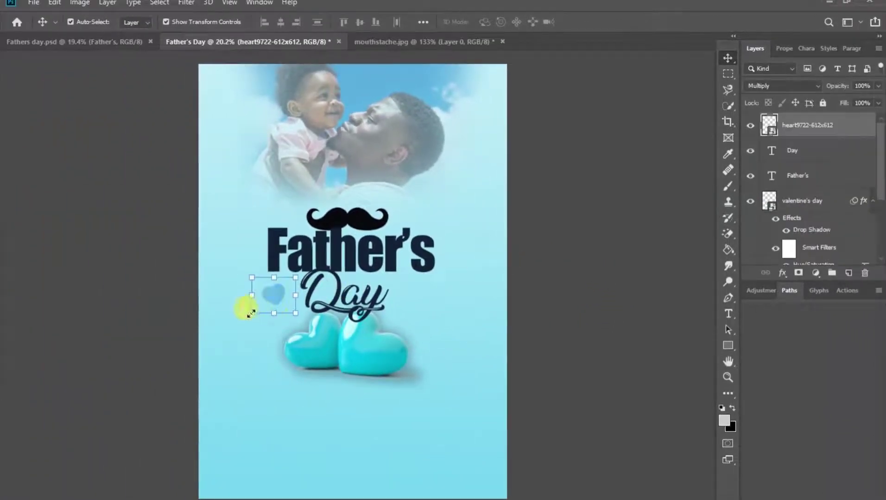
pyautogui.moveTo(126, 378); pyautogui.dragTo(133, 387)
pyautogui.moveTo(256, 312); pyautogui.dragTo(266, 298)
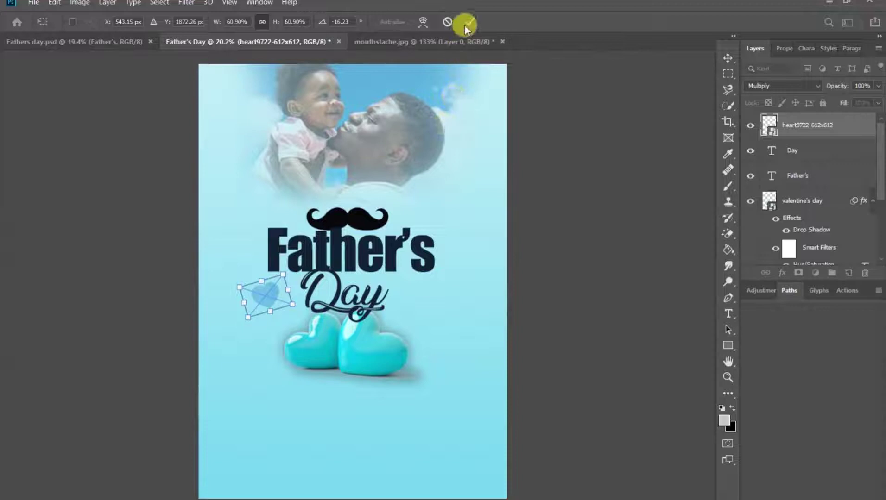
pyautogui.press('Return')
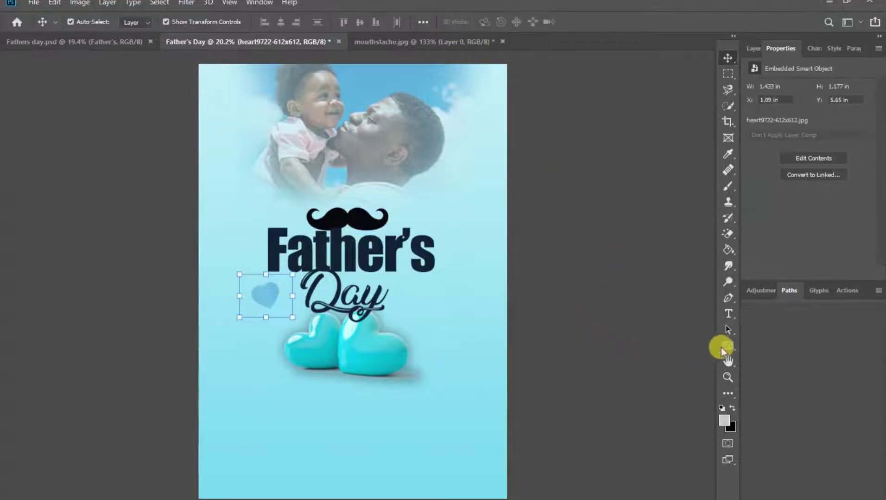
pyautogui.click(730, 345)
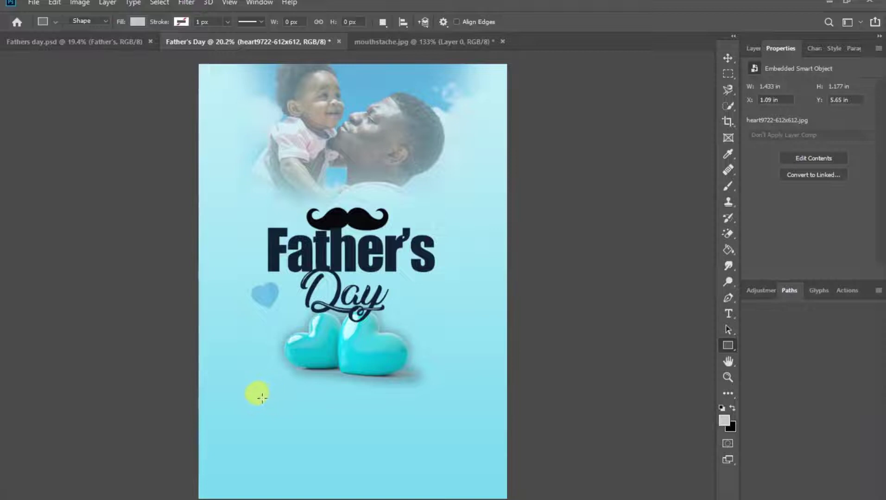
# Draw a thin bar below the hearts filled with the background's light blue 89e2ef.
pyautogui.moveTo(262, 398); pyautogui.dragTo(432, 410)
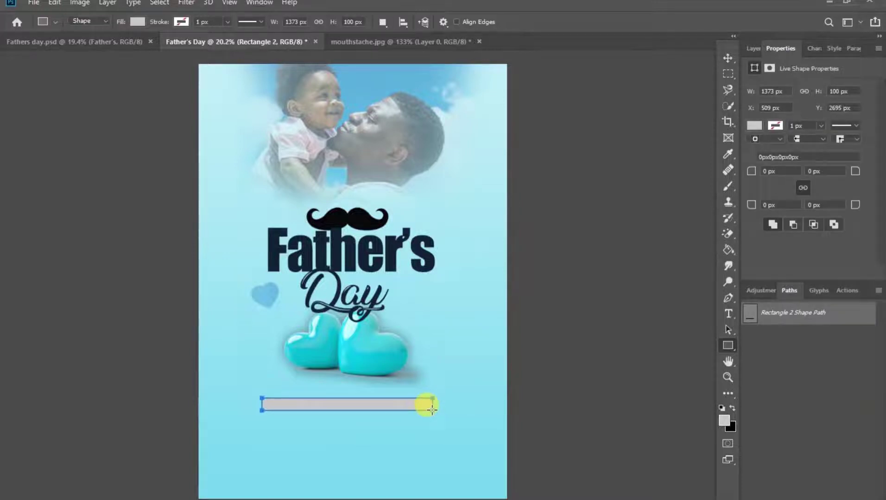
pyautogui.click(753, 126)
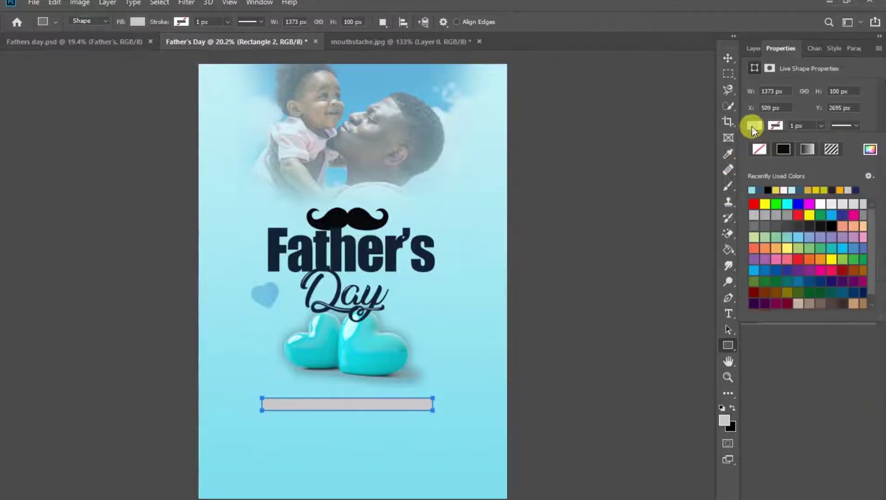
pyautogui.click(870, 149)
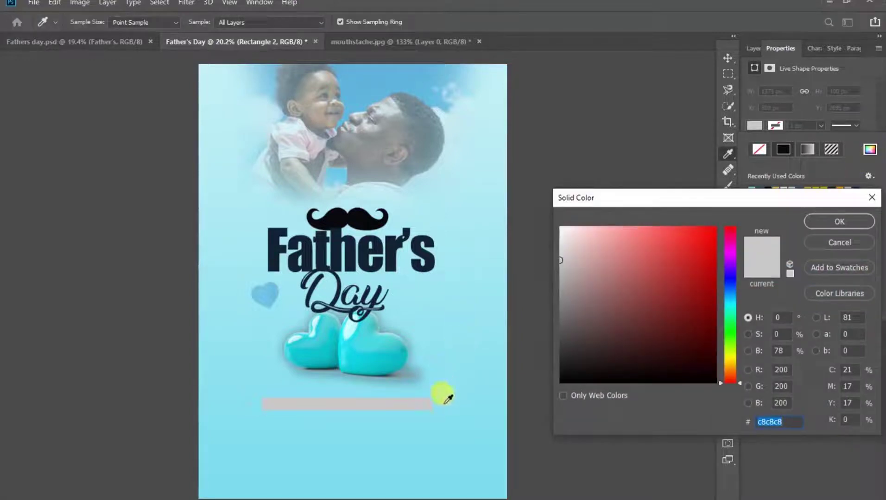
pyautogui.click(445, 402)
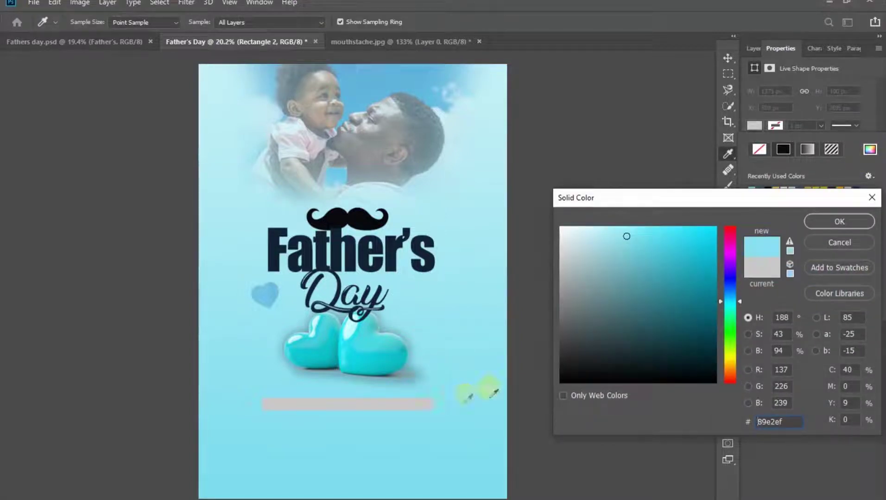
pyautogui.click(820, 220)
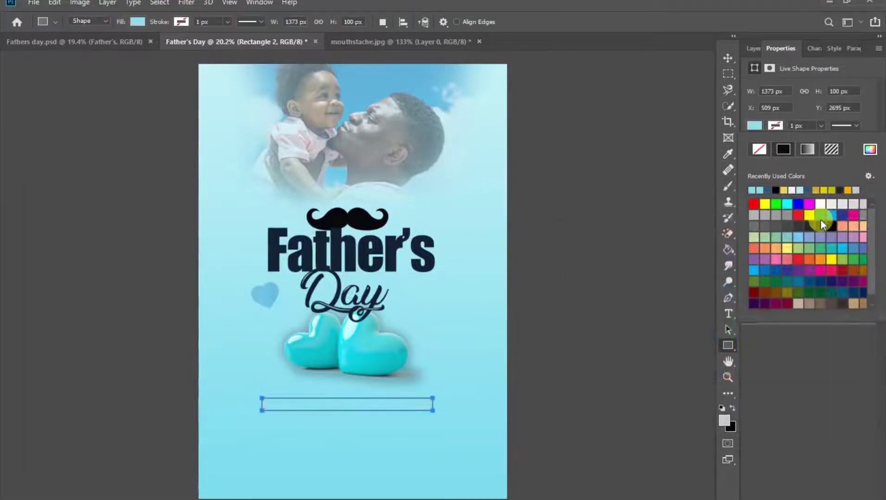
# Add a Drop Shadow to the bar pointing straight down at a 90° angle.
pyautogui.click(751, 48)
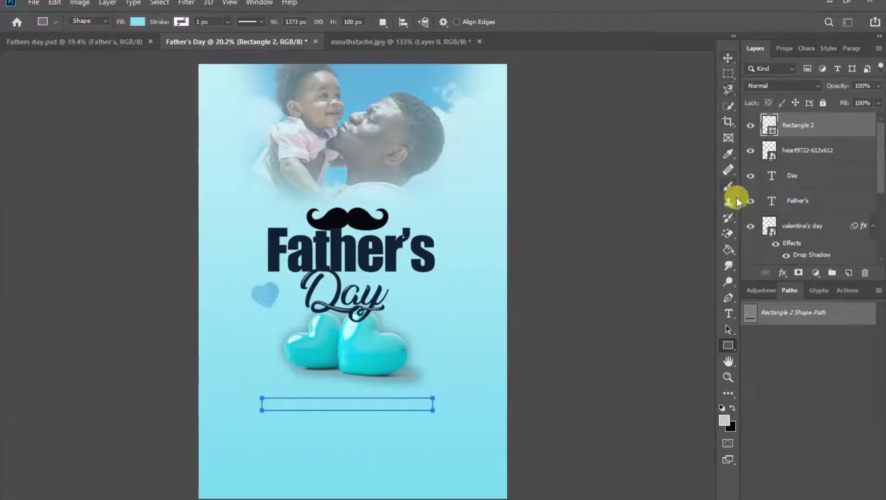
pyautogui.click(783, 274)
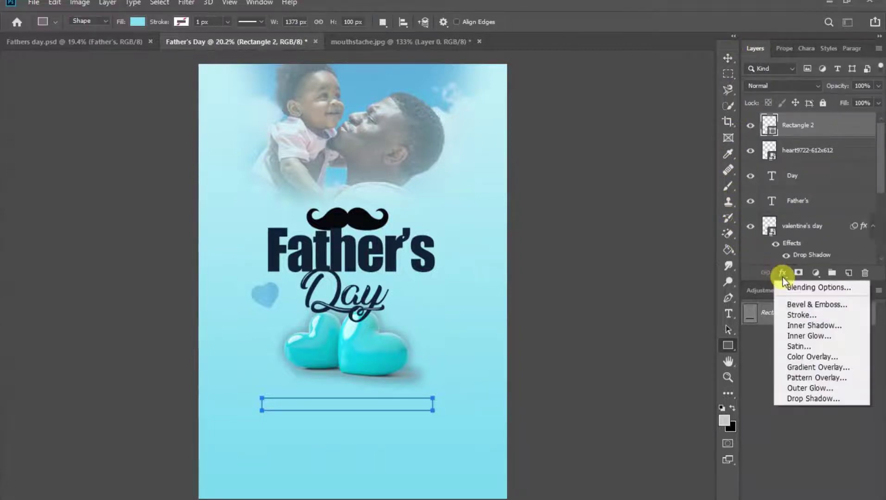
pyautogui.click(830, 401)
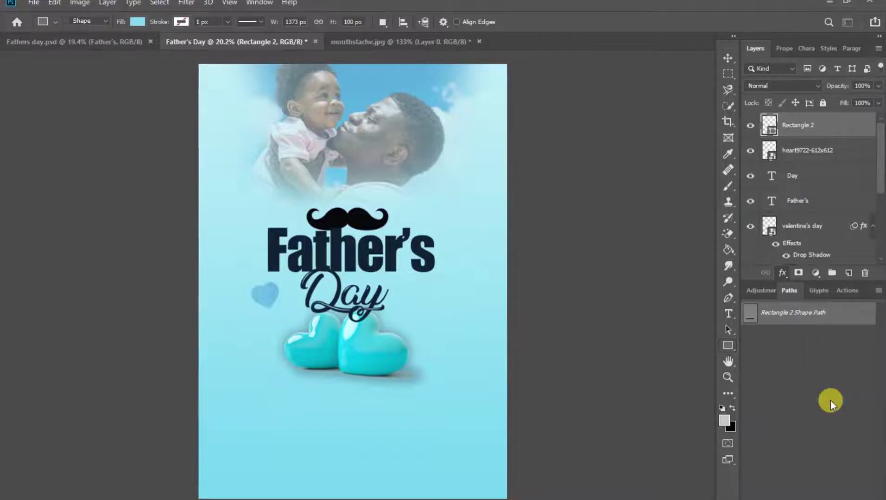
pyautogui.moveTo(642, 199); pyautogui.dragTo(633, 199)
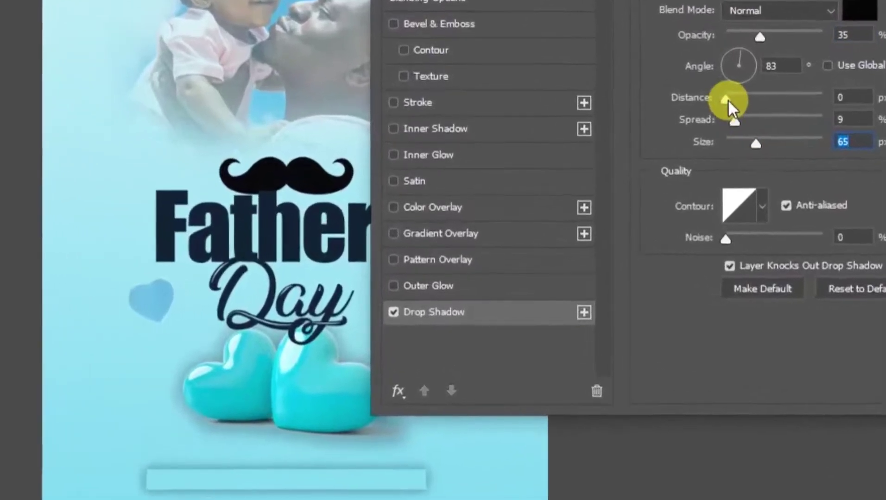
pyautogui.moveTo(702, 118); pyautogui.dragTo(746, 100)
pyautogui.click(712, 76)
pyautogui.click(753, 147)
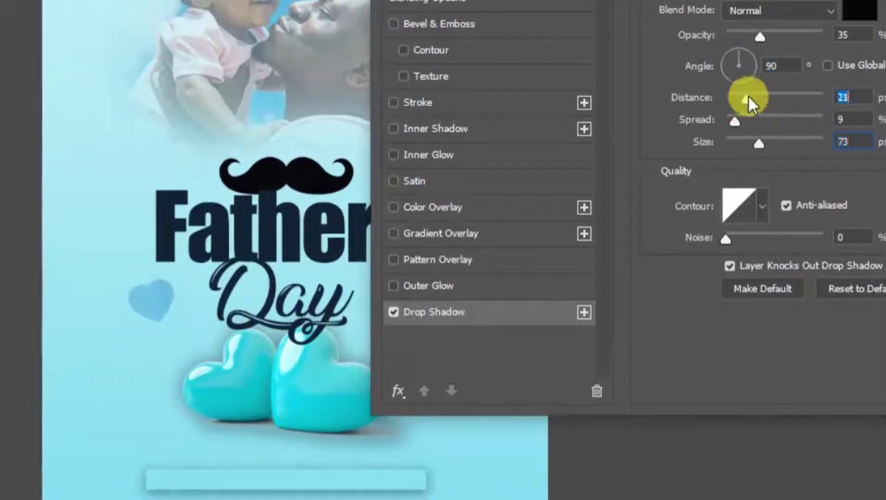
# Set the bar's shadow to 0 spread, 21% opacity and 13 px size.
pyautogui.moveTo(757, 144); pyautogui.dragTo(740, 145)
pyautogui.moveTo(735, 121); pyautogui.dragTo(714, 126)
pyautogui.moveTo(760, 36); pyautogui.dragTo(745, 38)
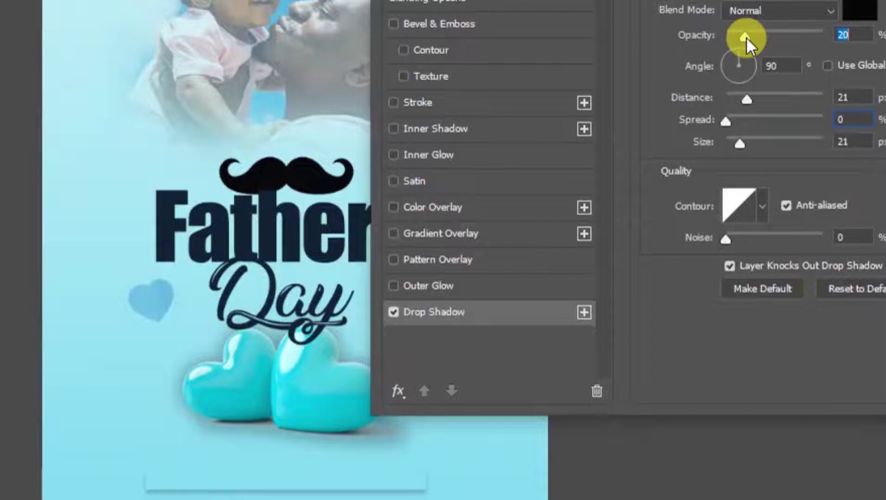
pyautogui.moveTo(739, 142); pyautogui.dragTo(738, 142)
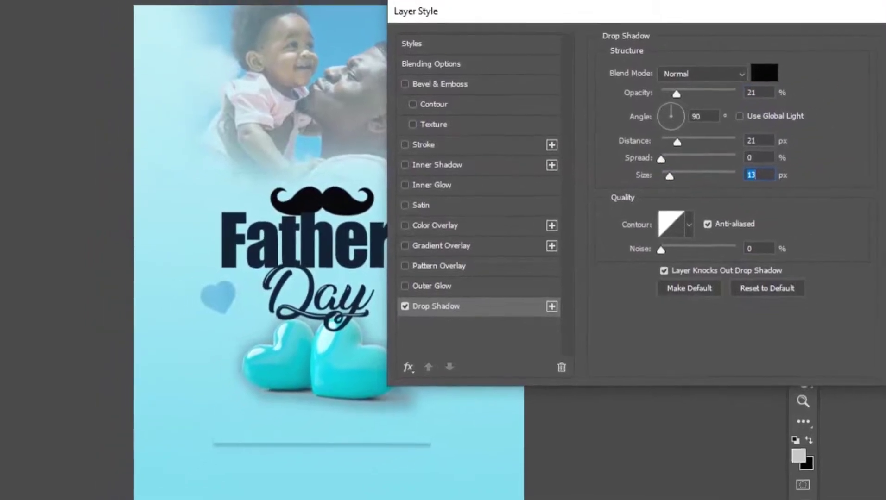
pyautogui.click(879, 55)
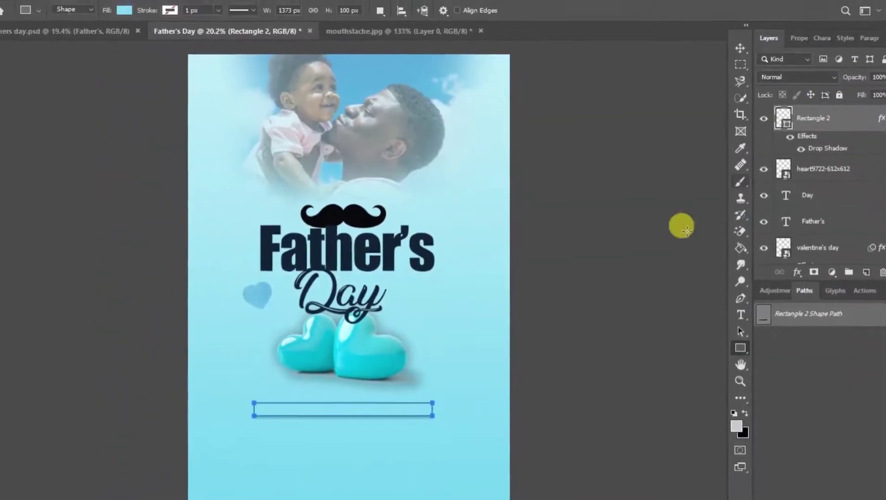
# Add a placeholder organization-name text line just above the light-blue bar.
pyautogui.click(727, 58)
pyautogui.click(632, 238)
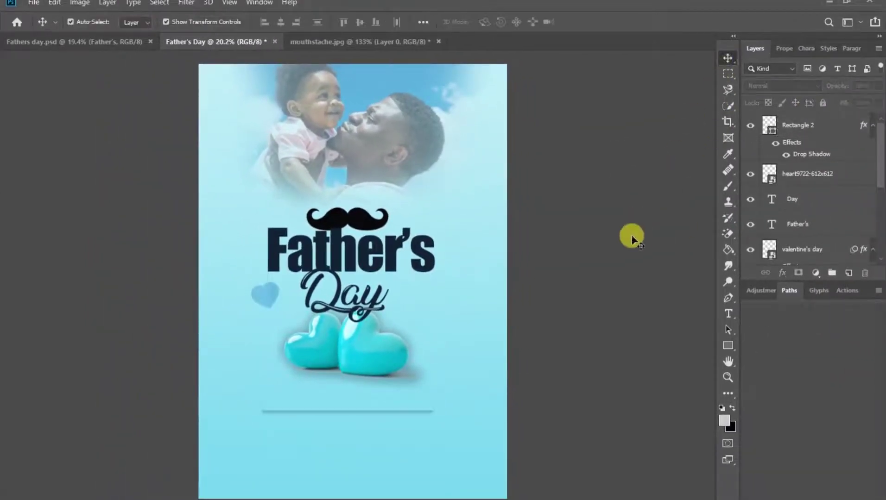
pyautogui.click(728, 314)
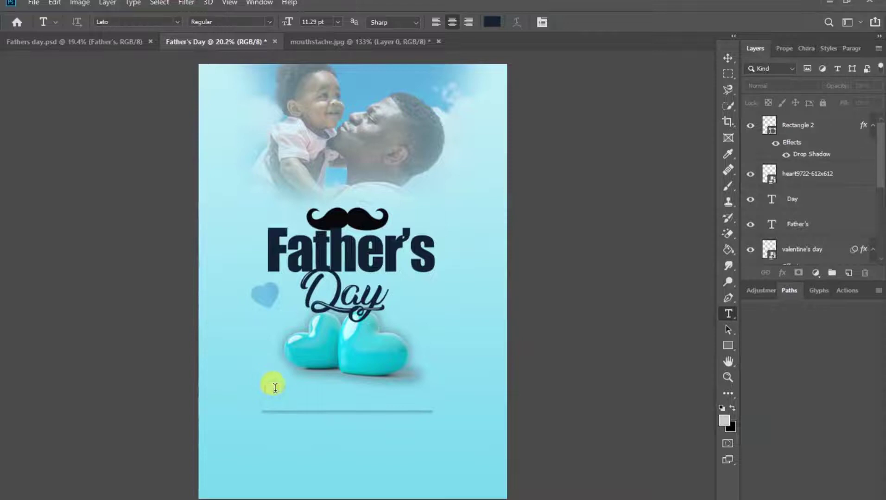
pyautogui.click(275, 389)
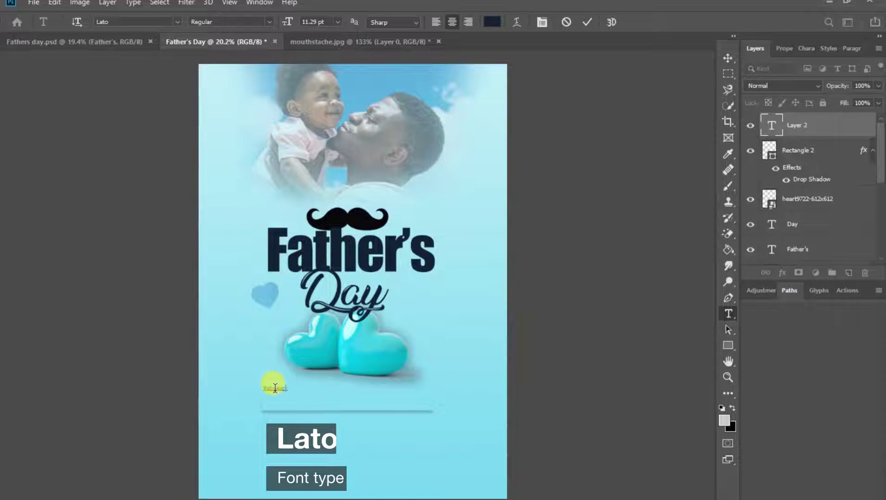
pyautogui.write('Put your inspiration')
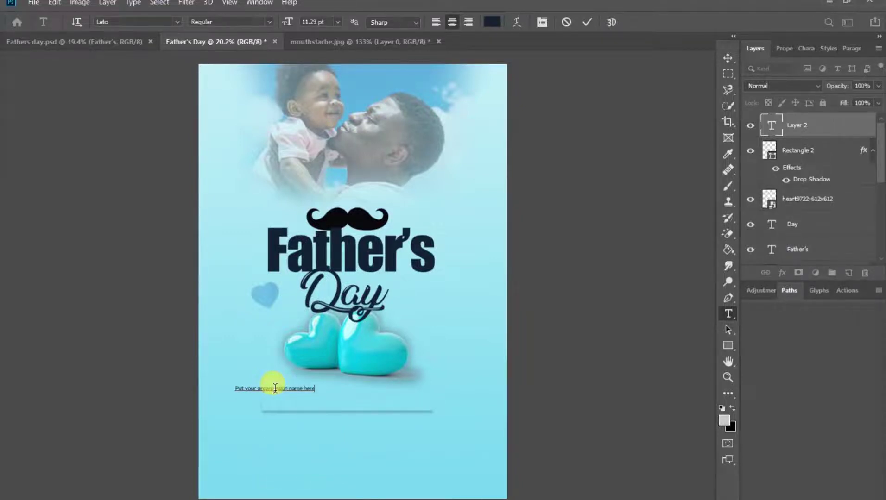
pyautogui.click(583, 24)
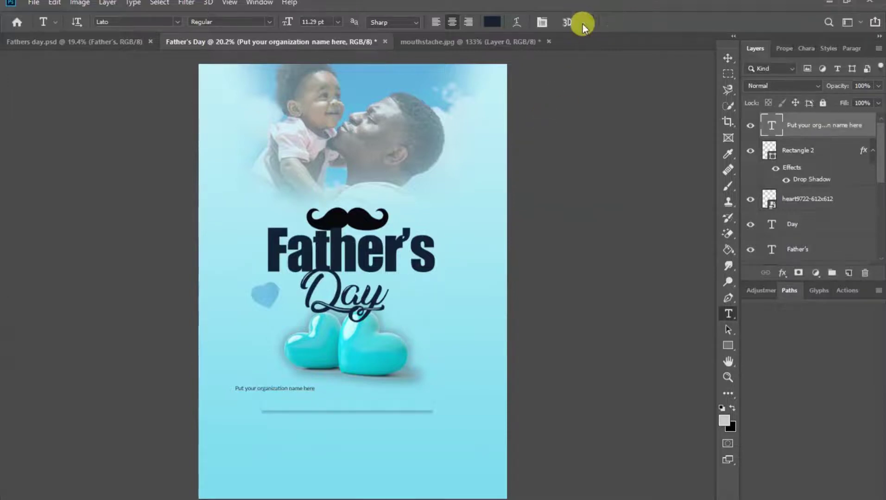
# Move the organization-name text onto the bar and widen it slightly.
pyautogui.click(728, 58)
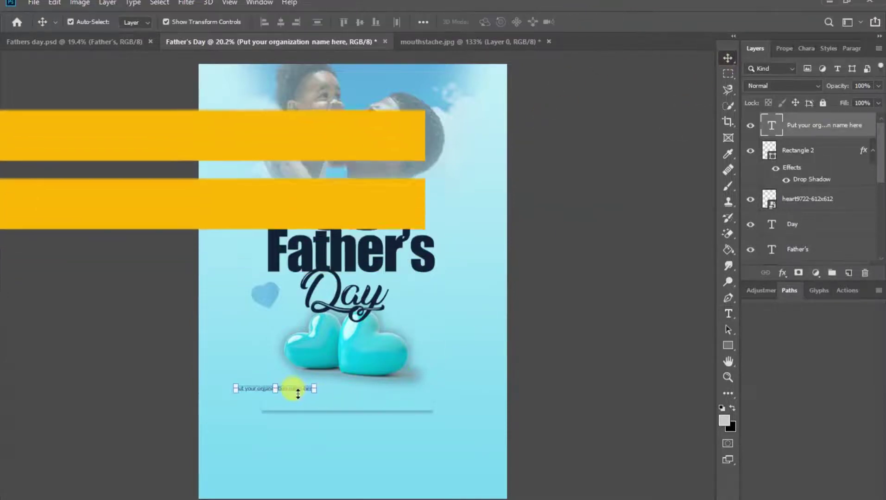
pyautogui.moveTo(294, 392); pyautogui.dragTo(329, 405)
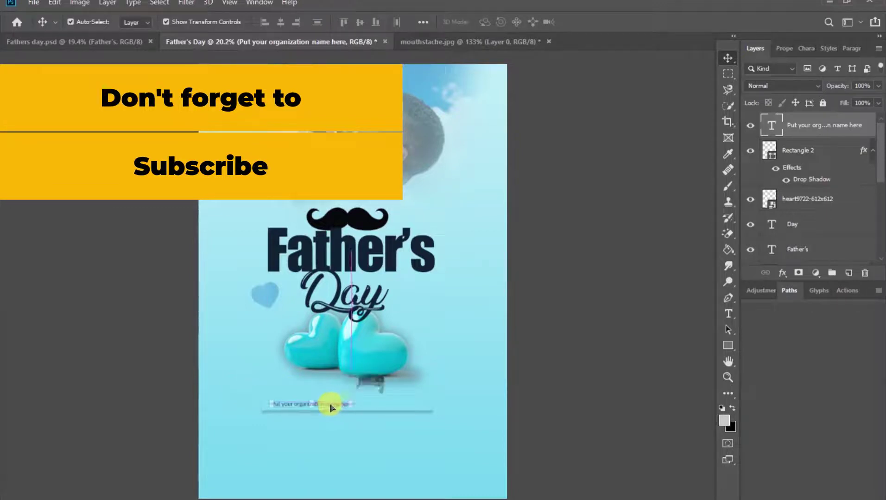
pyautogui.hotkey('ctrl', 't')
pyautogui.moveTo(388, 404); pyautogui.dragTo(428, 406)
pyautogui.click(590, 25)
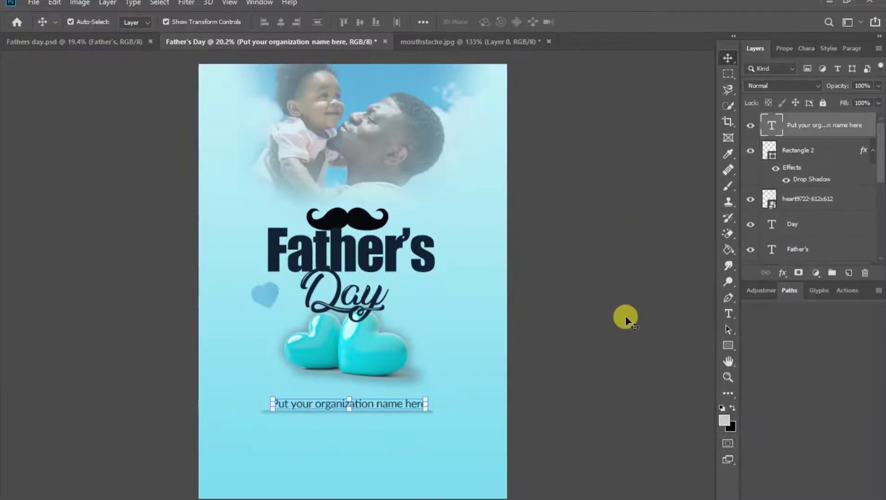
# Change the organization-name text's font style from Lato Regular to Lato Bold.
pyautogui.click(626, 319)
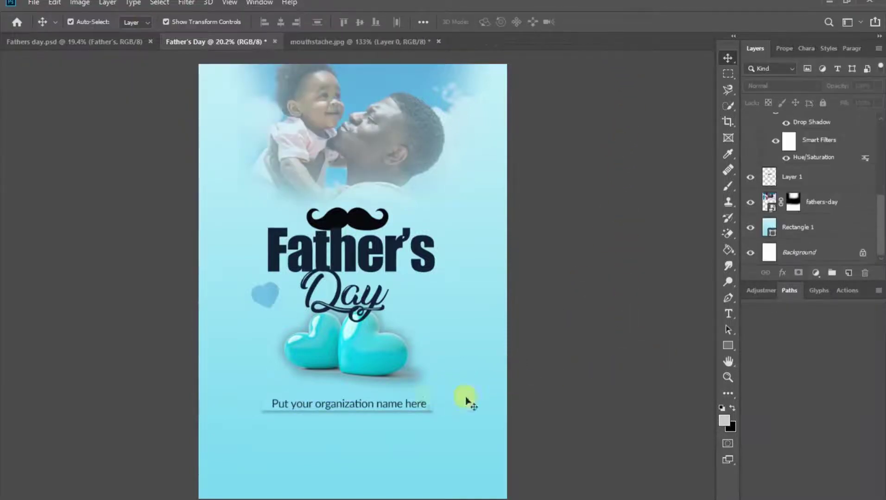
pyautogui.click(443, 407)
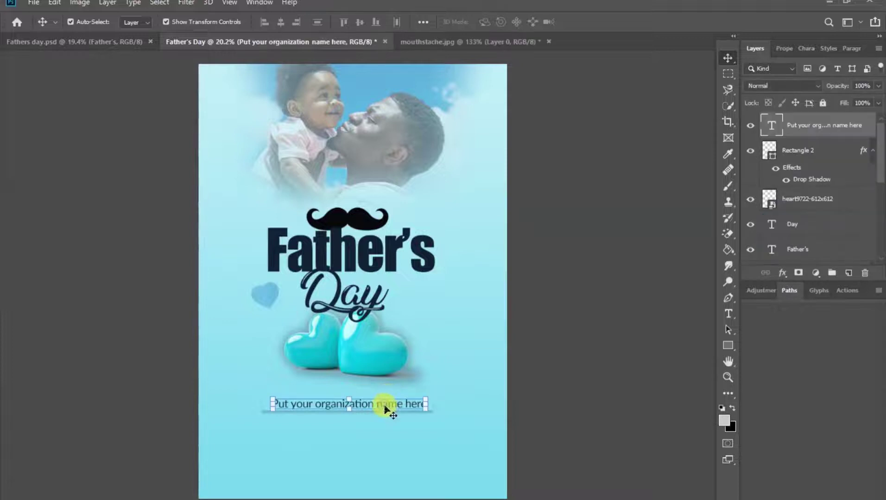
pyautogui.click(784, 47)
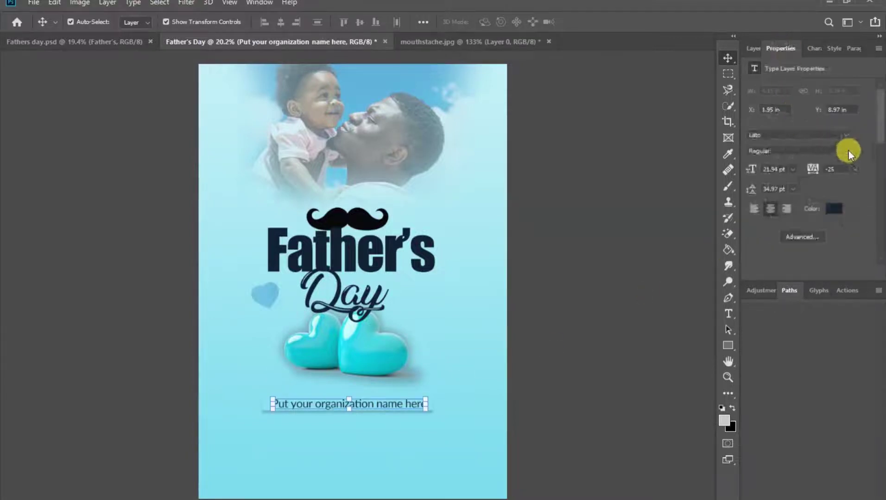
pyautogui.click(845, 150)
pyautogui.click(812, 280)
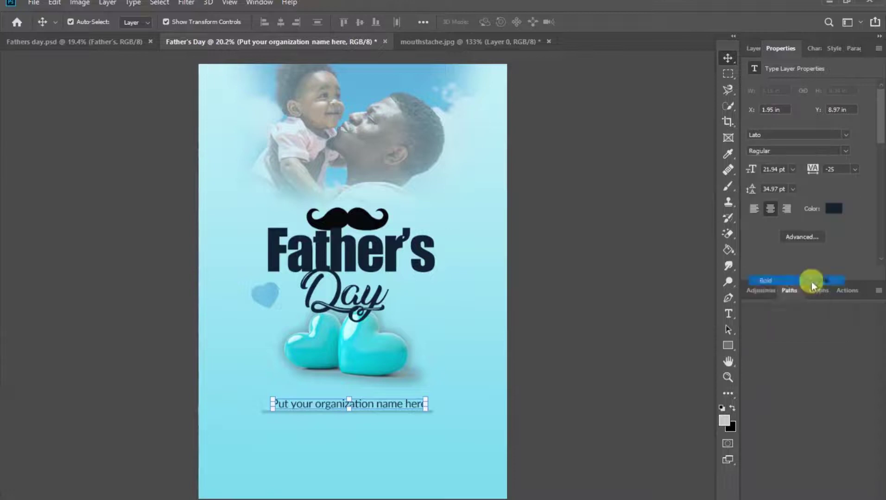
pyautogui.click(609, 397)
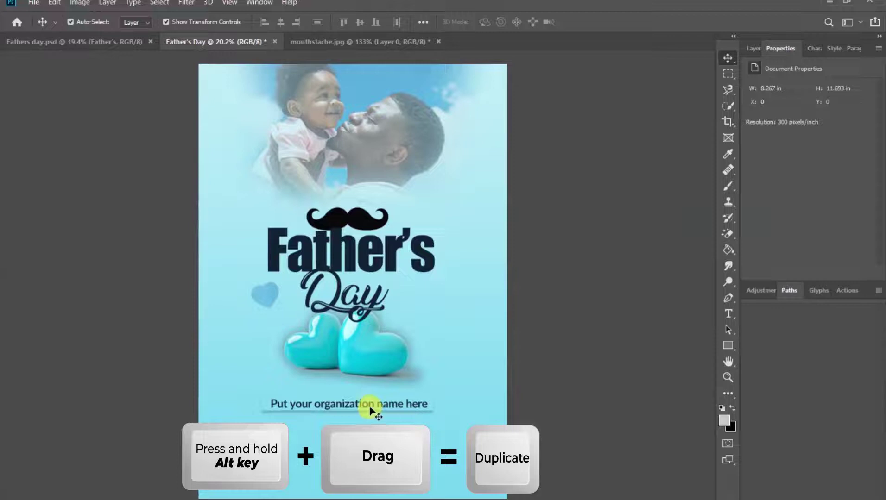
# Duplicate the organization-name text below and replace it with 'VENUE:' over 'Put your venue here'.
pyautogui.moveTo(366, 405); pyautogui.dragTo(369, 421)
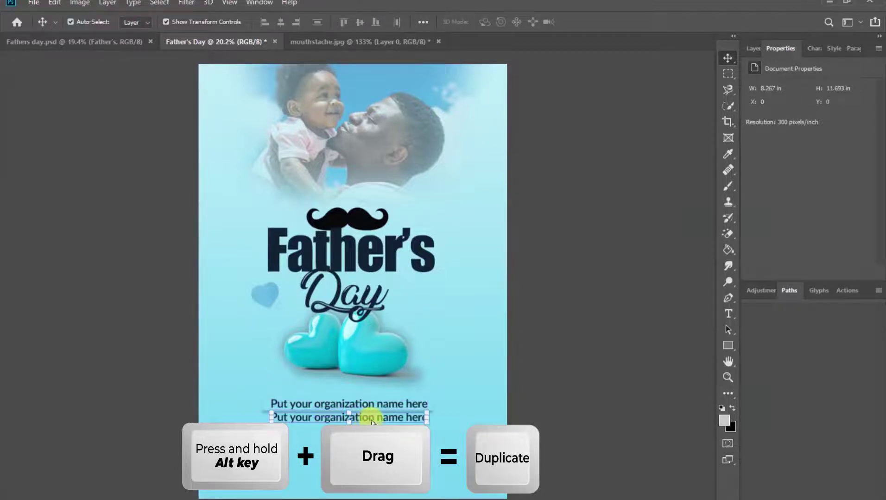
pyautogui.press('t')
pyautogui.doubleClick(372, 422)
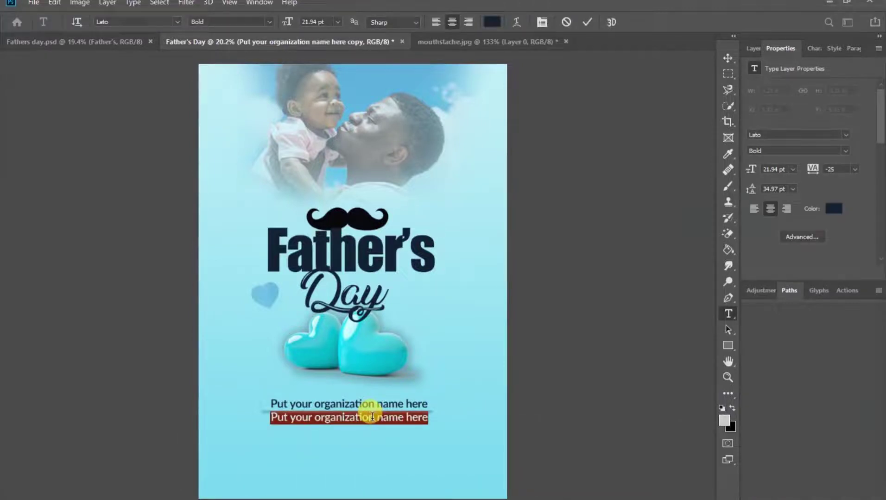
pyautogui.write('VENUE:')
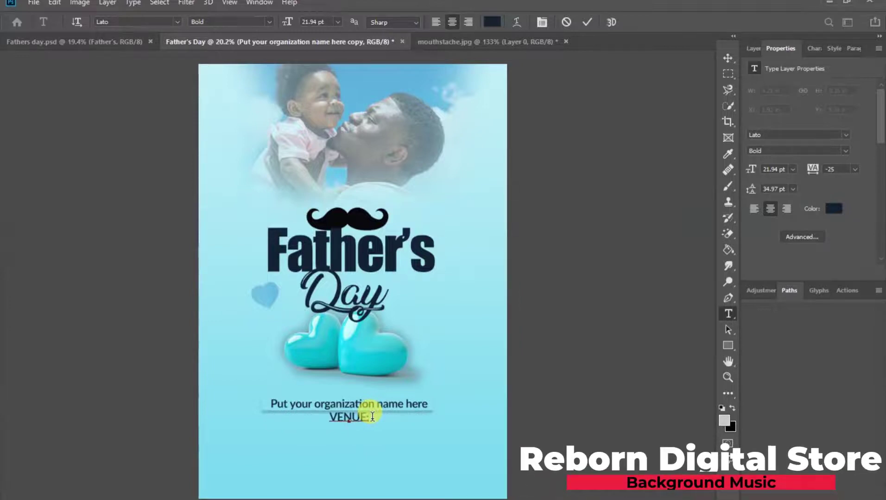
pyautogui.press('Return')
pyautogui.write('Put your v')
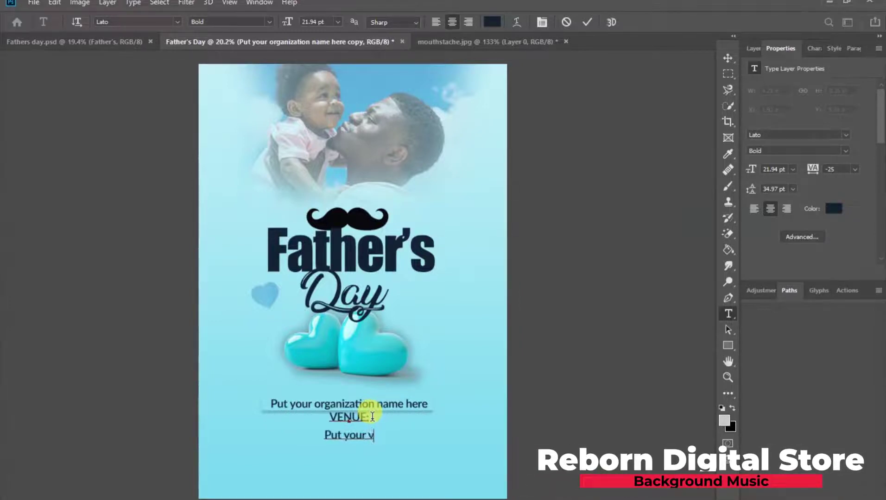
pyautogui.write('enue he')
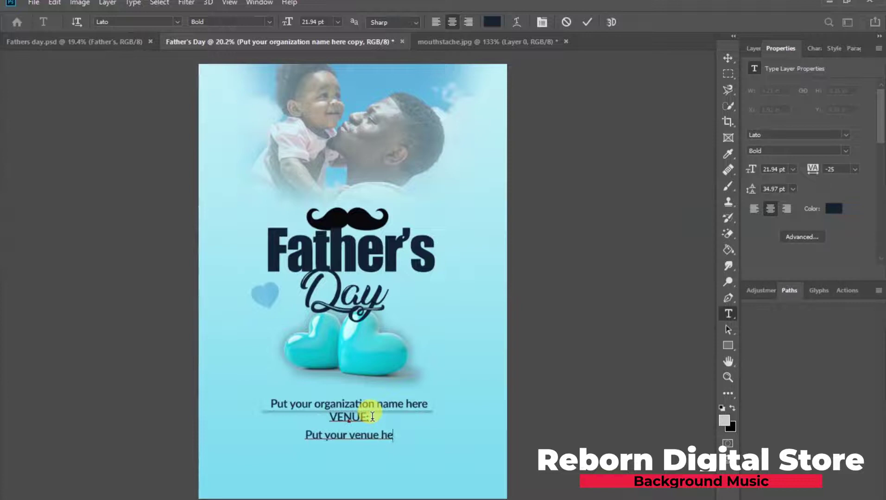
pyautogui.write('re')
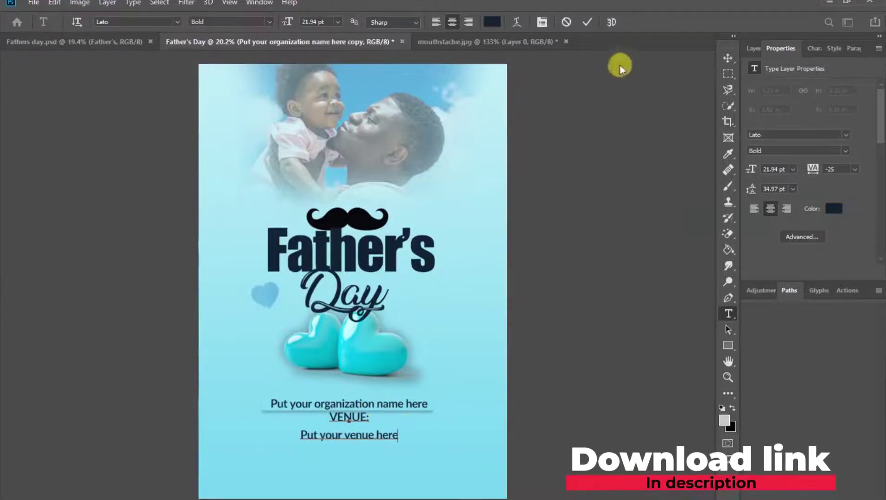
pyautogui.click(728, 58)
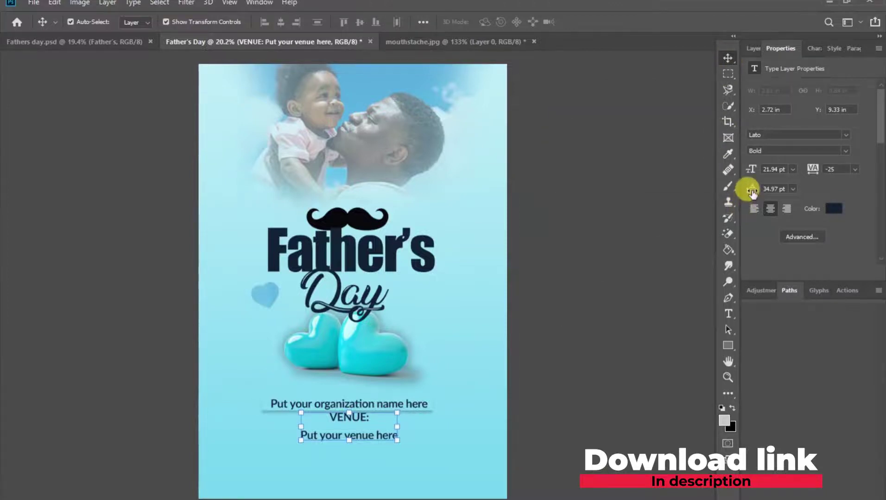
# Tighten the venue text's line spacing and set its size to 18 pt.
pyautogui.moveTo(742, 188); pyautogui.dragTo(745, 195)
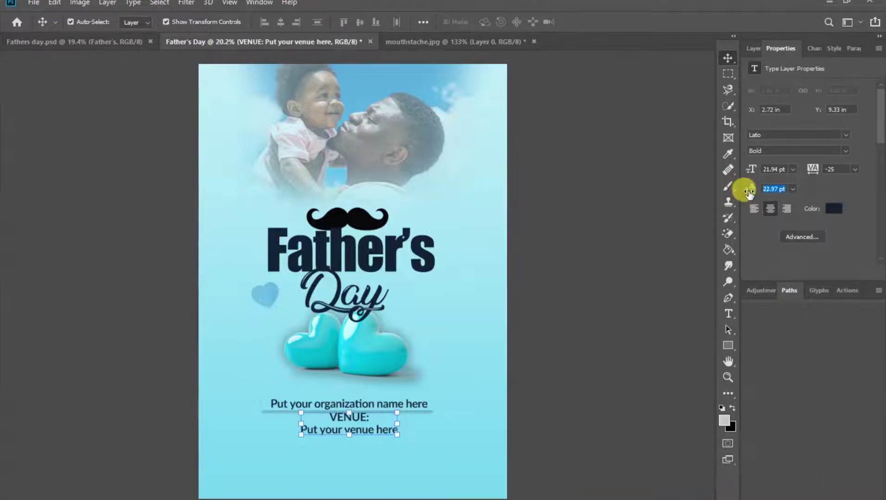
pyautogui.moveTo(751, 170); pyautogui.dragTo(793, 172)
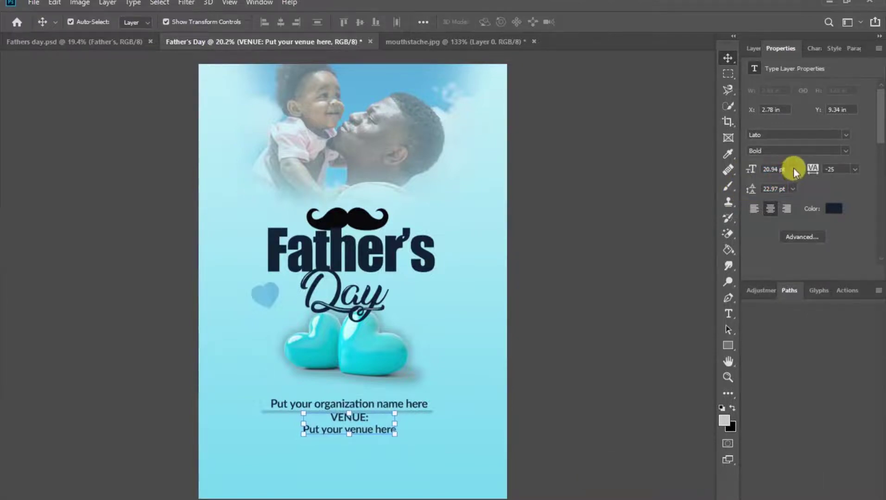
pyautogui.click(793, 170)
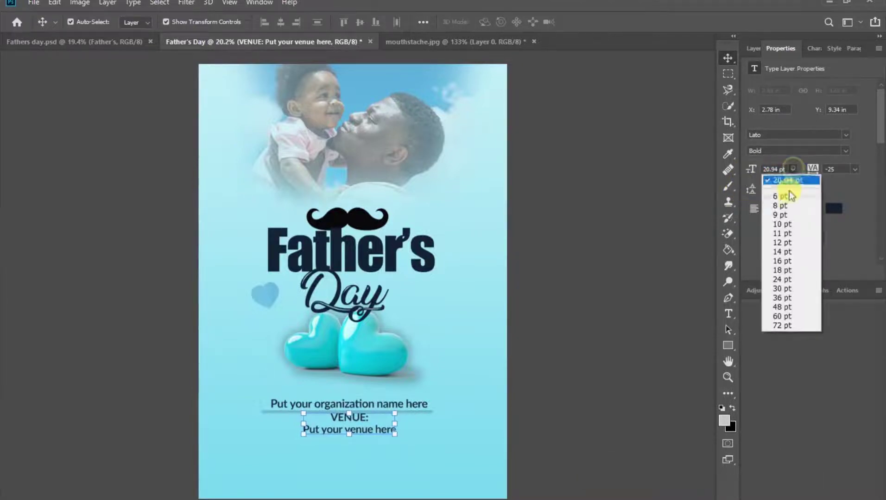
pyautogui.click(804, 270)
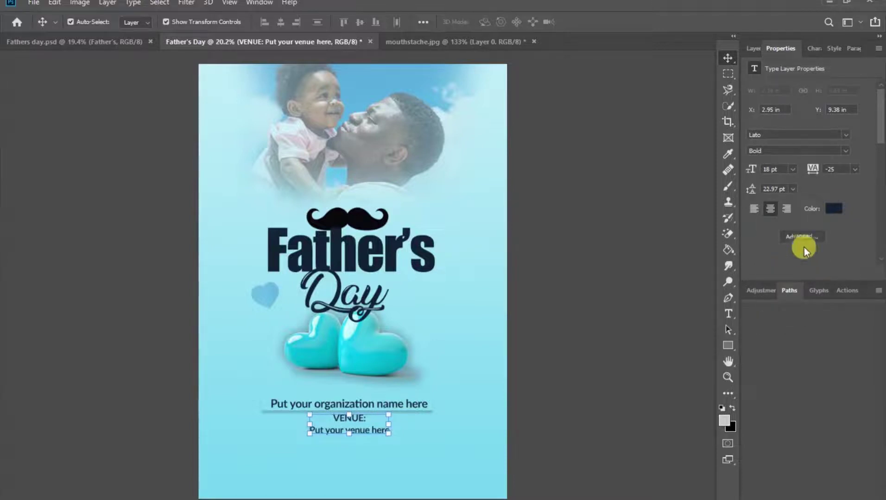
pyautogui.moveTo(742, 187); pyautogui.dragTo(736, 187)
# Nudge the venue text down-left under the organization name and set its weight to Regular.
pyautogui.click(356, 432)
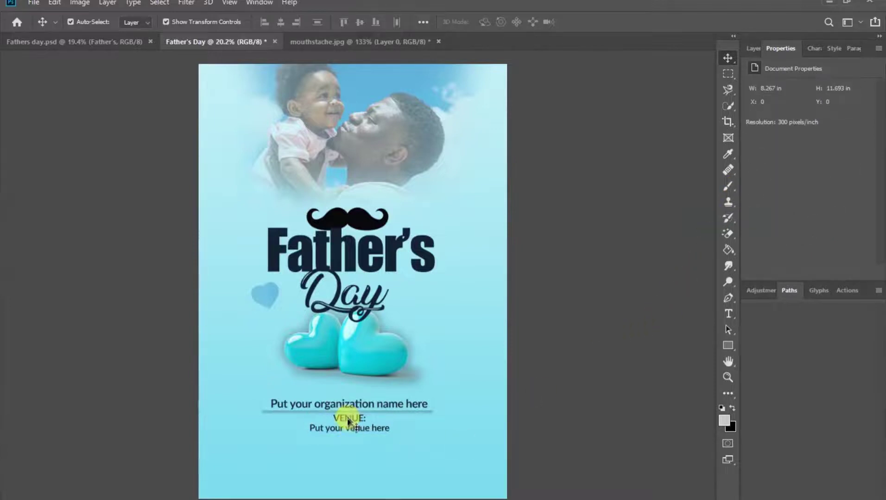
pyautogui.moveTo(349, 421); pyautogui.dragTo(346, 426)
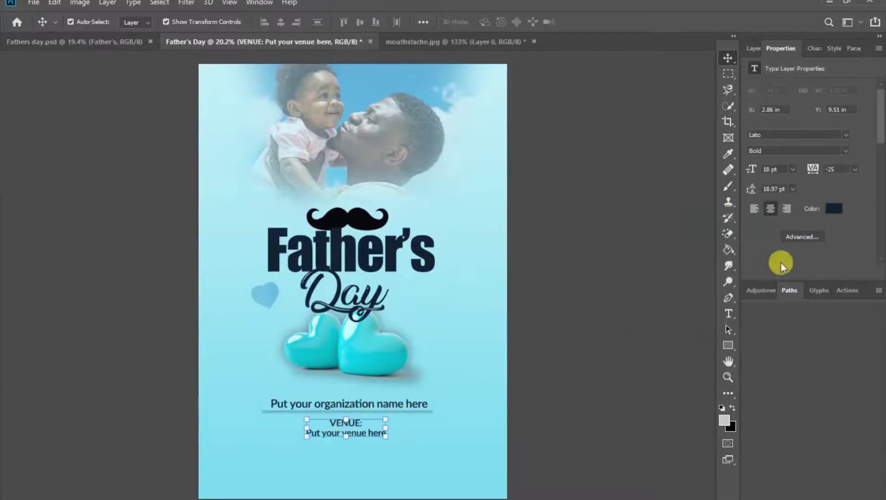
pyautogui.click(843, 150)
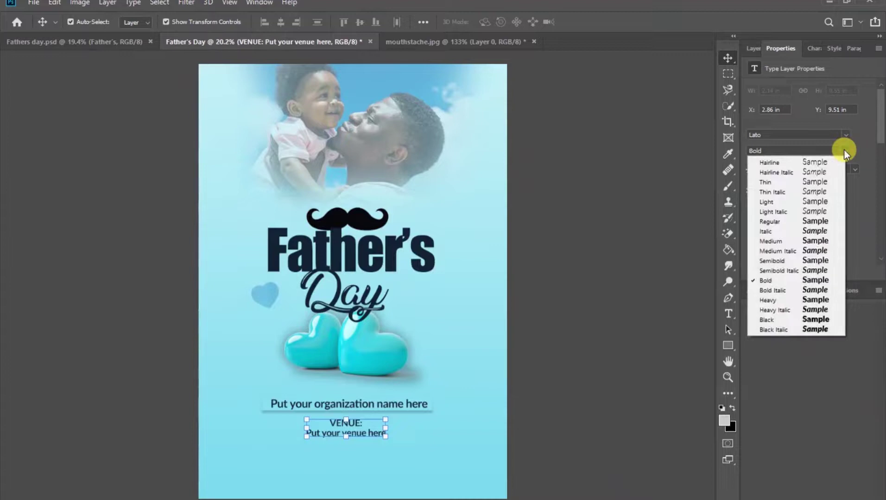
pyautogui.click(817, 221)
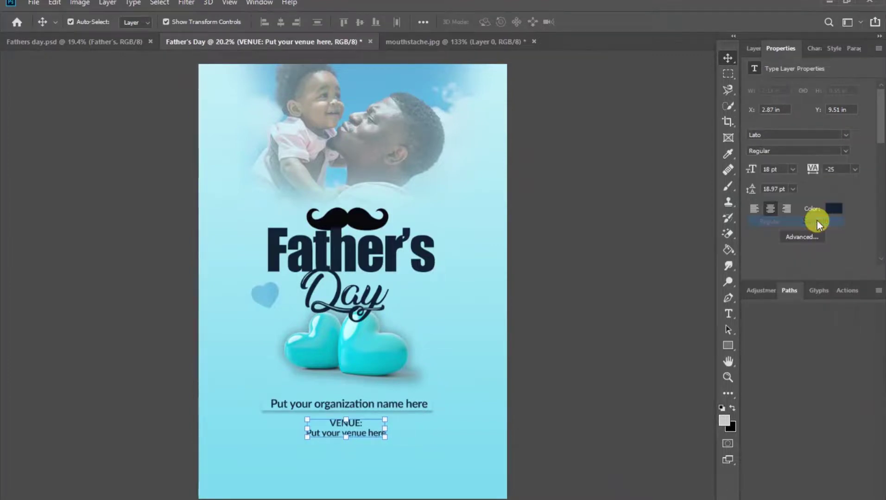
pyautogui.click(556, 397)
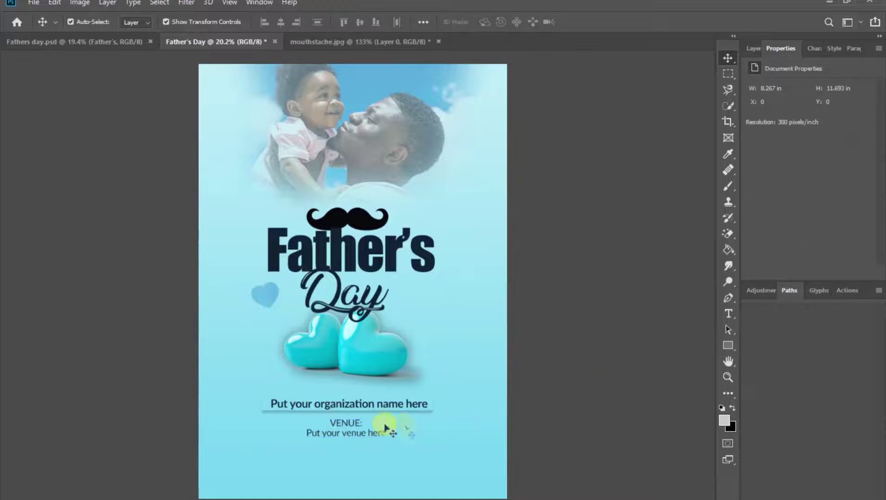
pyautogui.click(350, 425)
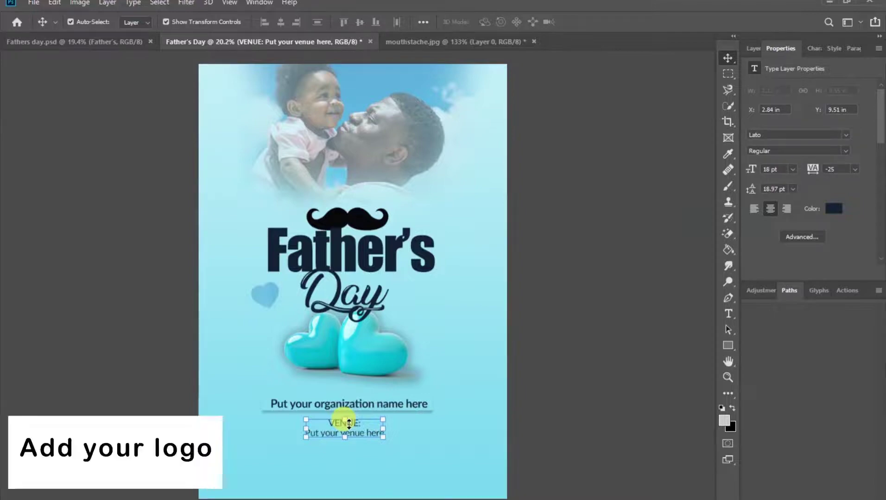
# Place the IMG-20191224-WA0007 PNG logo, scaled to 18.5%, just below the venue text.
pyautogui.hotkey('alt', 'Tab')
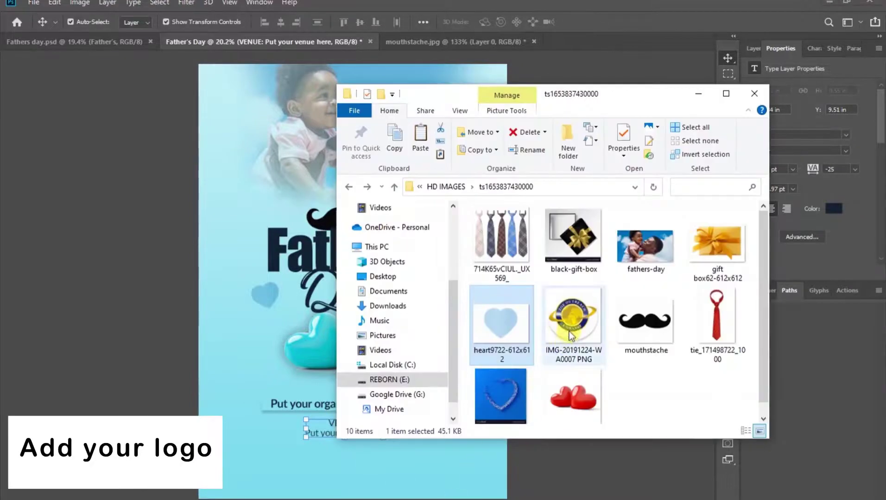
pyautogui.moveTo(571, 334); pyautogui.dragTo(323, 456)
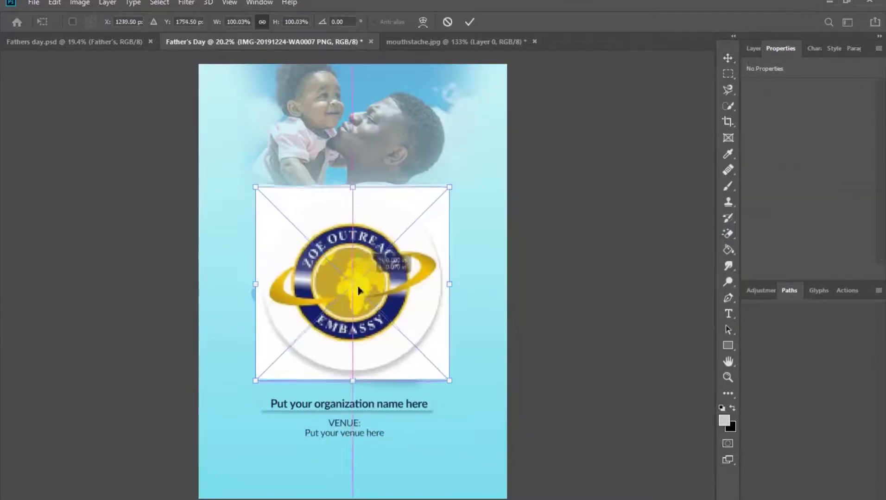
pyautogui.moveTo(359, 291); pyautogui.dragTo(356, 340)
pyautogui.moveTo(350, 273); pyautogui.dragTo(346, 449)
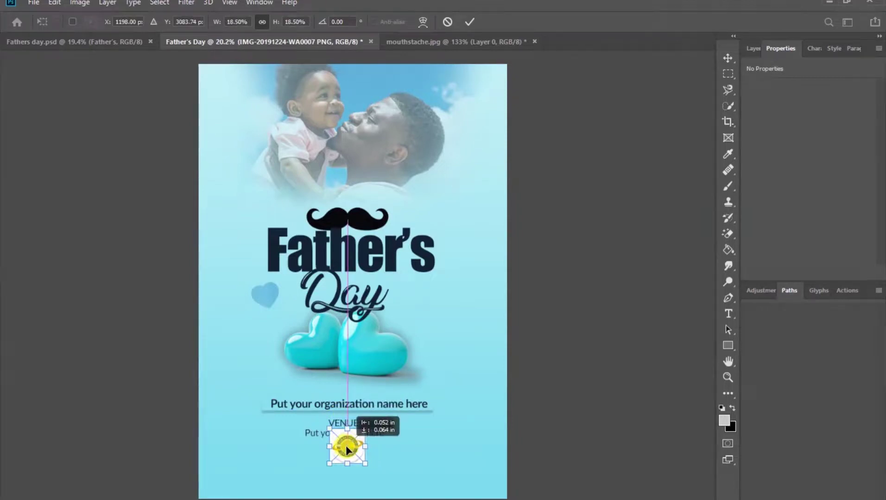
# Commit the placed logo and set its layer's blend mode to Multiply.
pyautogui.click(469, 22)
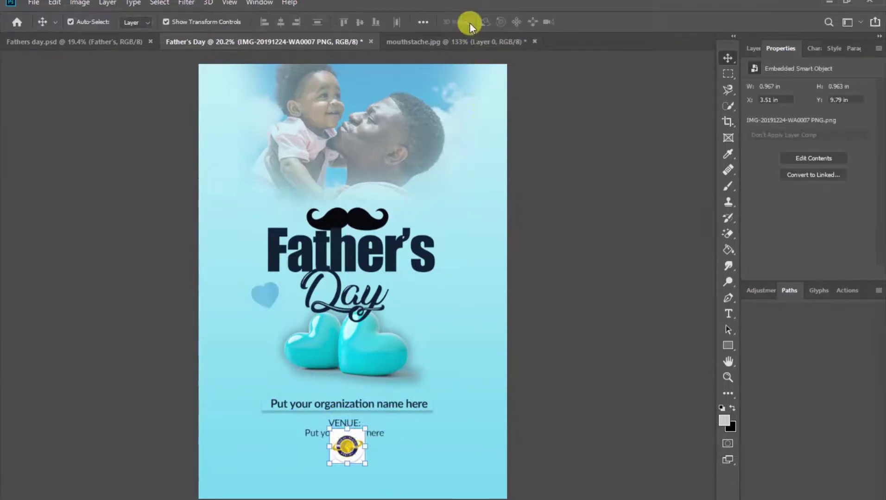
pyautogui.click(751, 50)
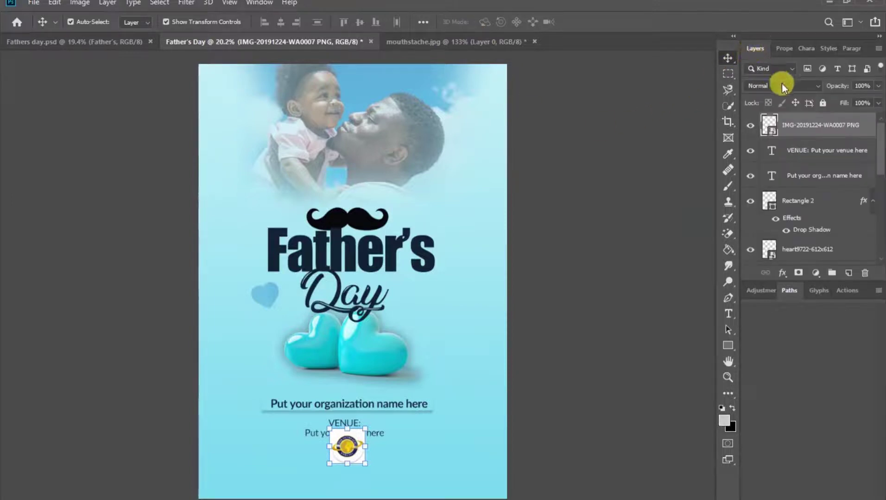
pyautogui.click(782, 84)
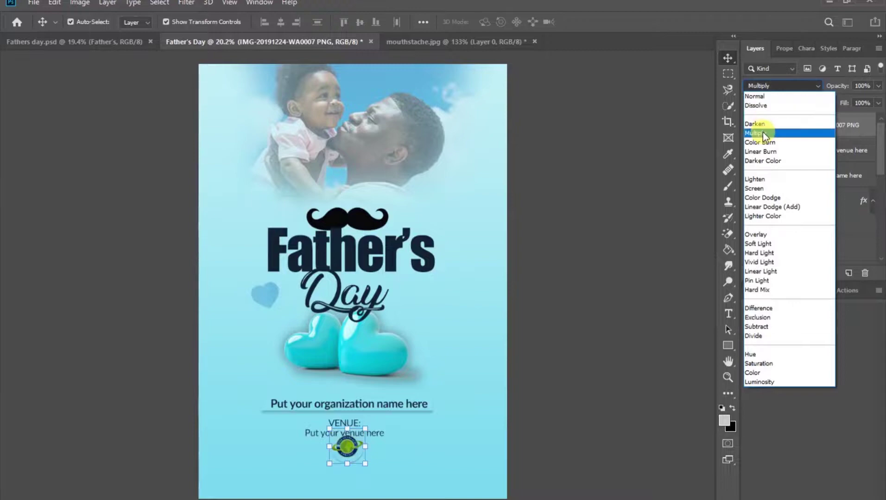
pyautogui.click(794, 133)
pyautogui.click(590, 319)
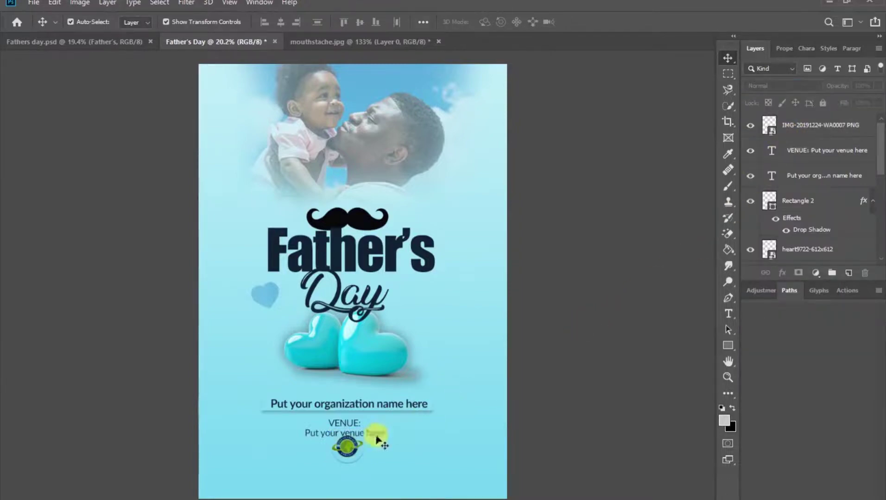
pyautogui.click(347, 452)
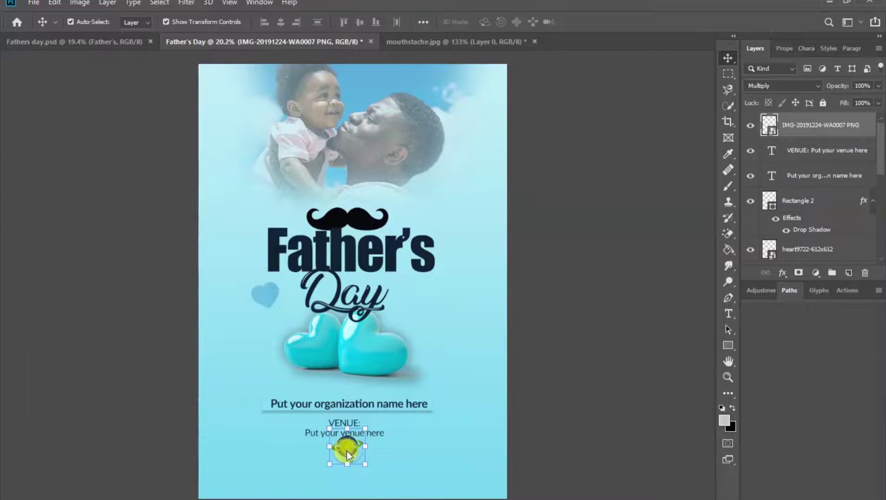
# Lower the logo slightly and enlarge it to 23.26% beneath the venue text.
pyautogui.moveTo(346, 452); pyautogui.dragTo(348, 455)
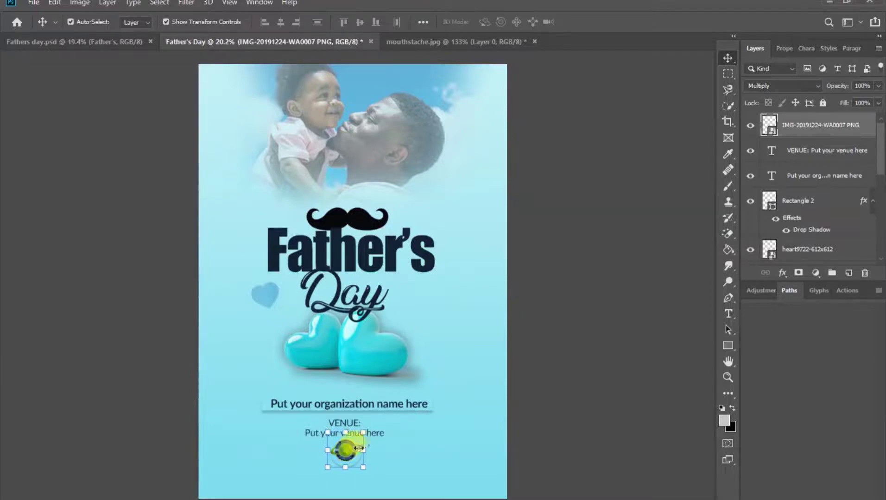
pyautogui.scroll(2, 352, 487)
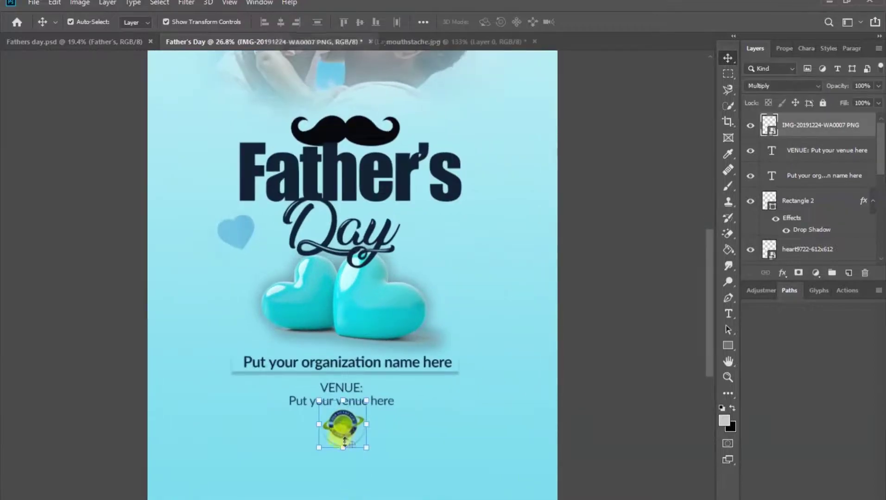
pyautogui.moveTo(343, 448); pyautogui.dragTo(345, 463)
pyautogui.click(468, 26)
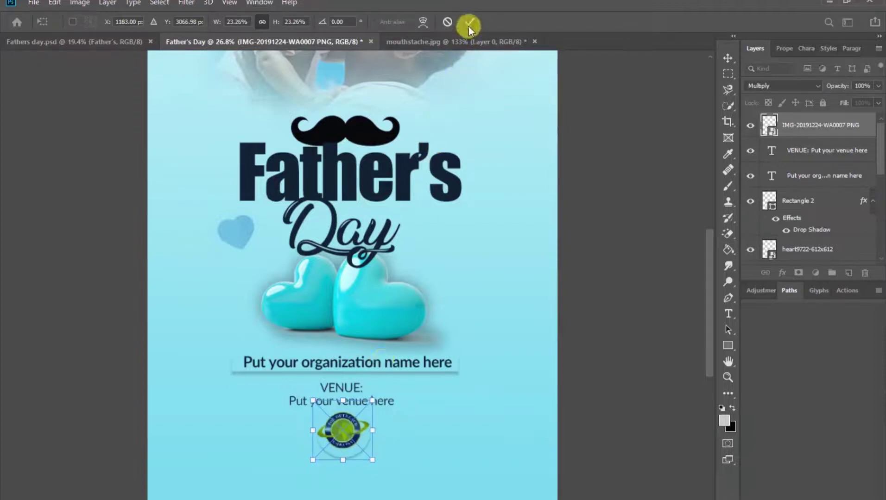
pyautogui.click(609, 247)
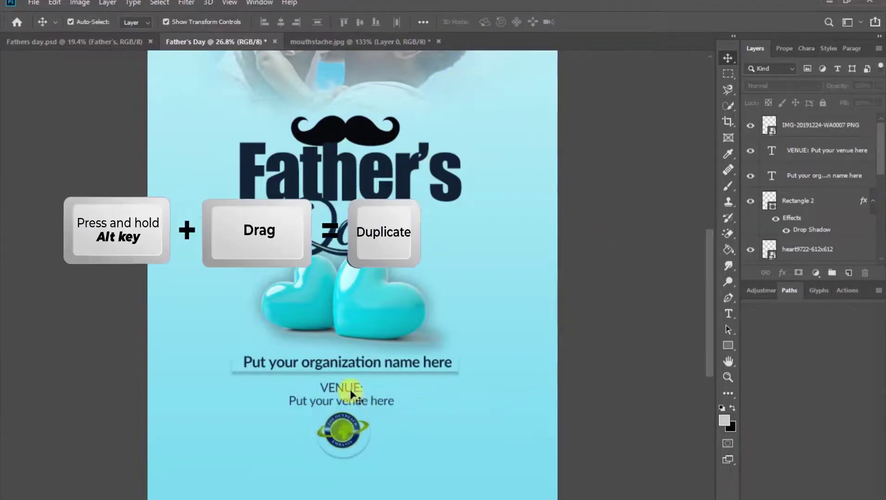
# Duplicate the venue text below the logo and retype it as 'For more info: Put your contacts here'.
pyautogui.moveTo(350, 394); pyautogui.dragTo(351, 477)
pyautogui.doubleClick(345, 473)
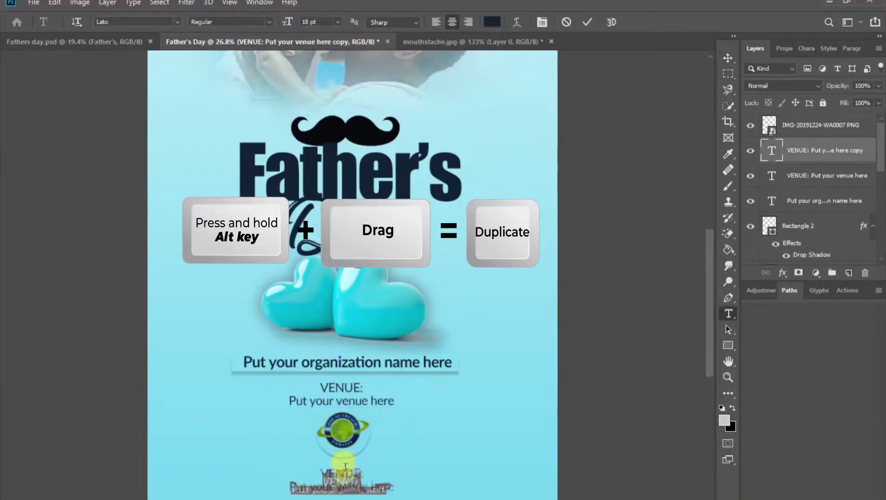
pyautogui.write('For more info:')
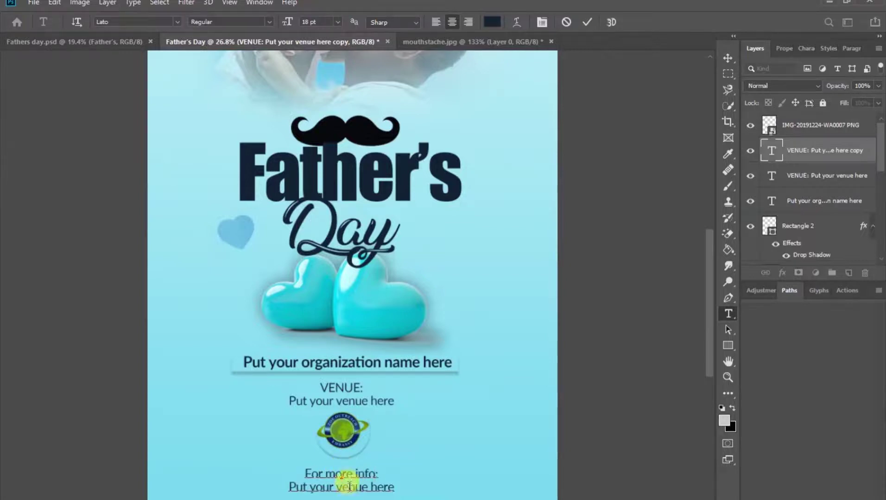
pyautogui.press('BackSpace')
pyautogui.press('BackSpace')
pyautogui.press('BackSpace')
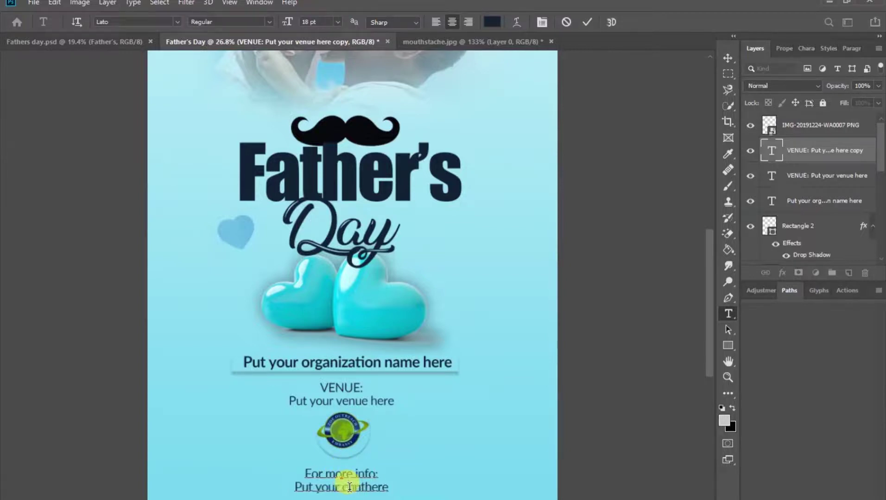
pyautogui.write('acts')
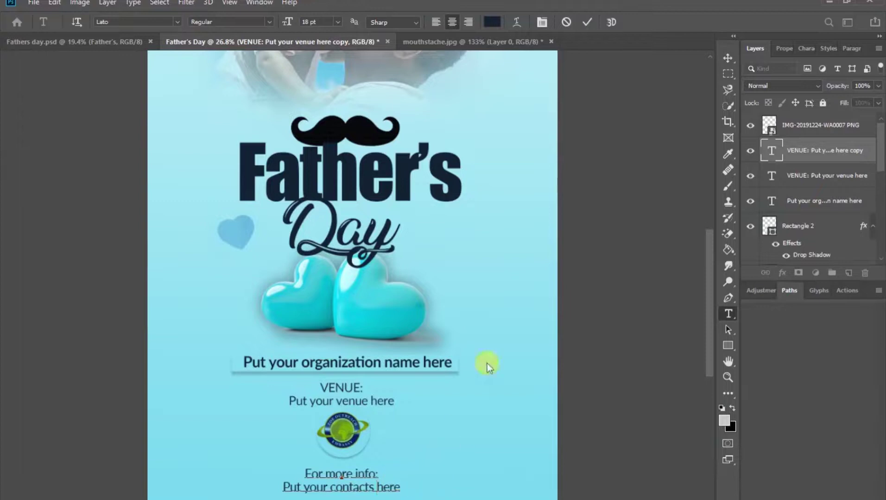
# Commit the contacts text and bring the 19th June and 8:00am text layers into the poster.
pyautogui.click(589, 22)
pyautogui.press('v')
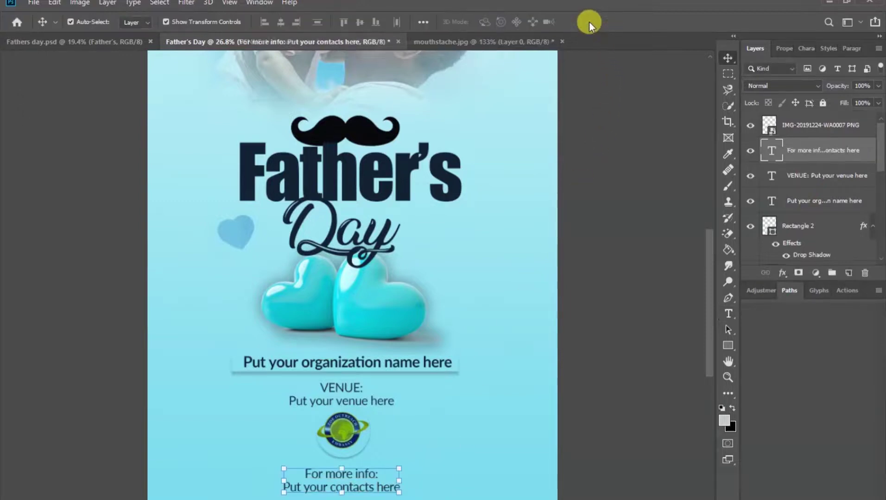
pyautogui.moveTo(607, 276); pyautogui.dragTo(276, 425)
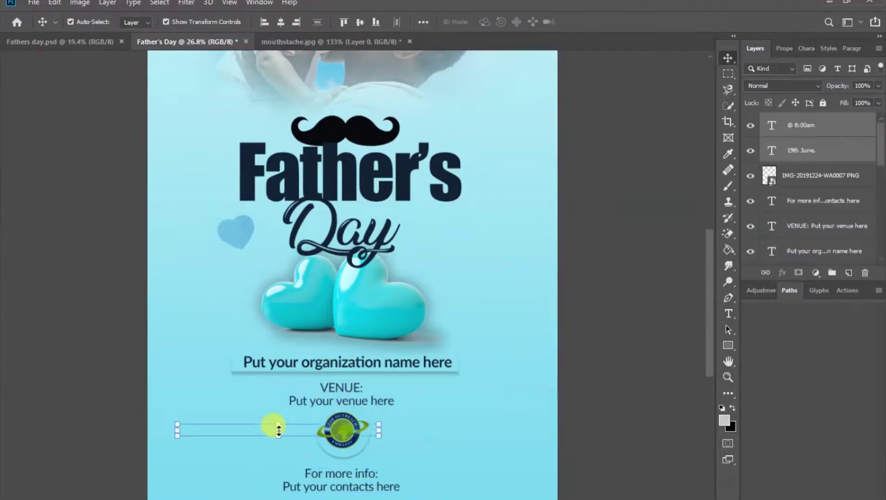
# Position '19th June,' to the left of the logo and '@ 8:00am' to its right.
pyautogui.moveTo(223, 429); pyautogui.dragTo(290, 438)
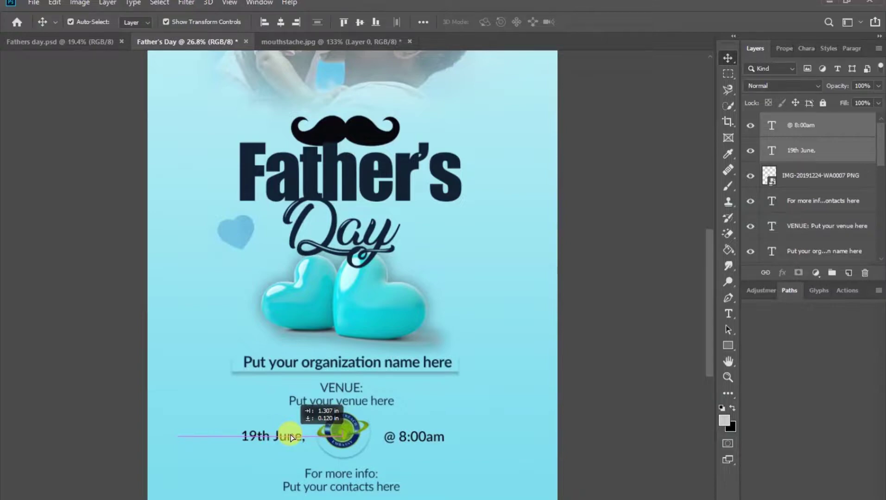
pyautogui.moveTo(291, 438); pyautogui.dragTo(290, 438)
pyautogui.click(599, 413)
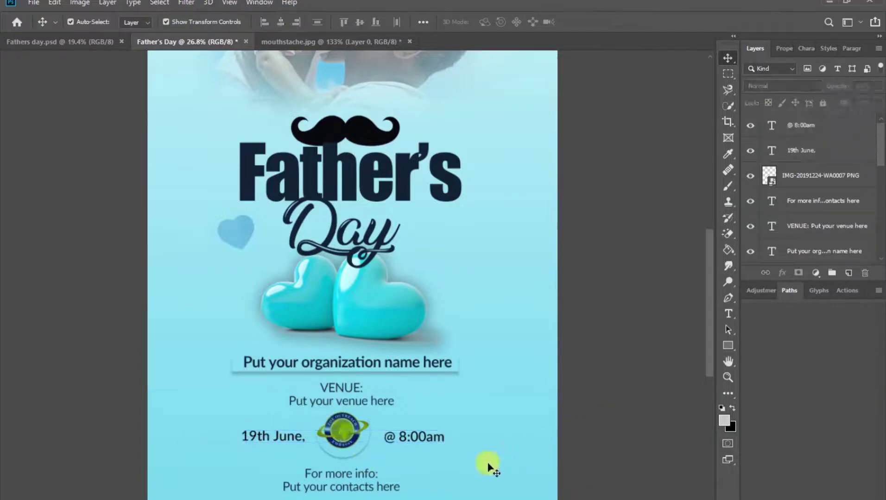
pyautogui.click(425, 438)
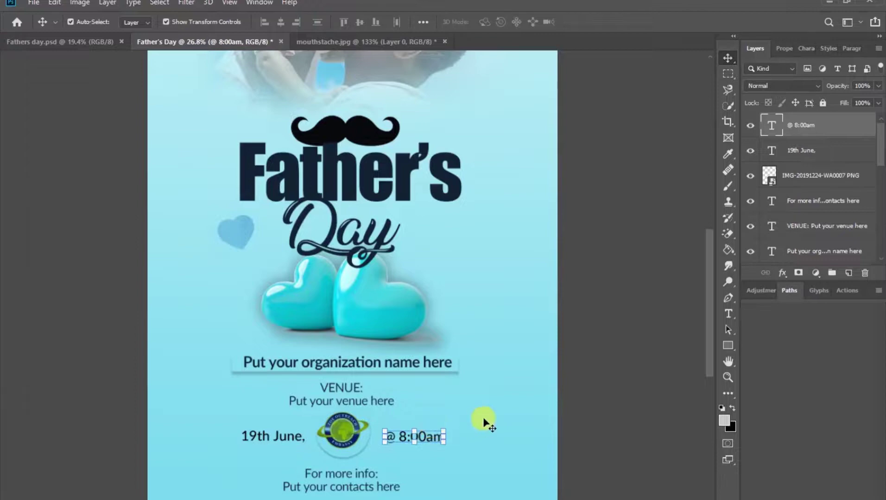
pyautogui.scroll(-3, 485, 419)
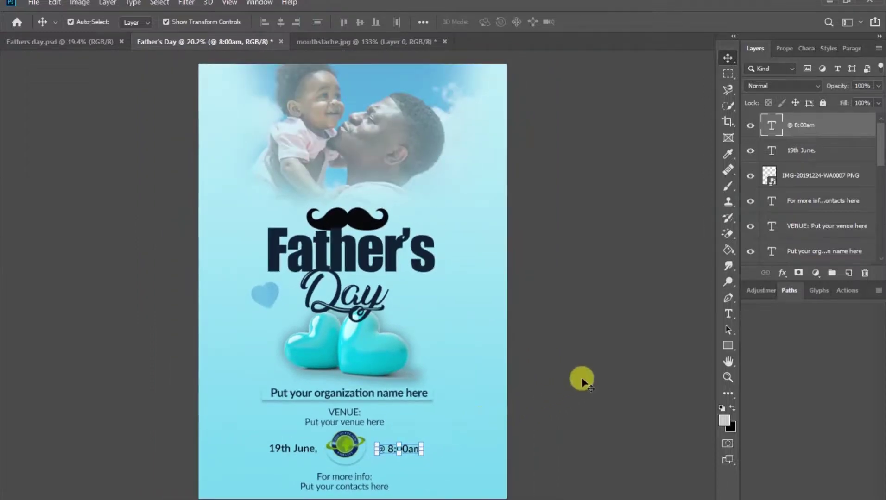
pyautogui.click(581, 379)
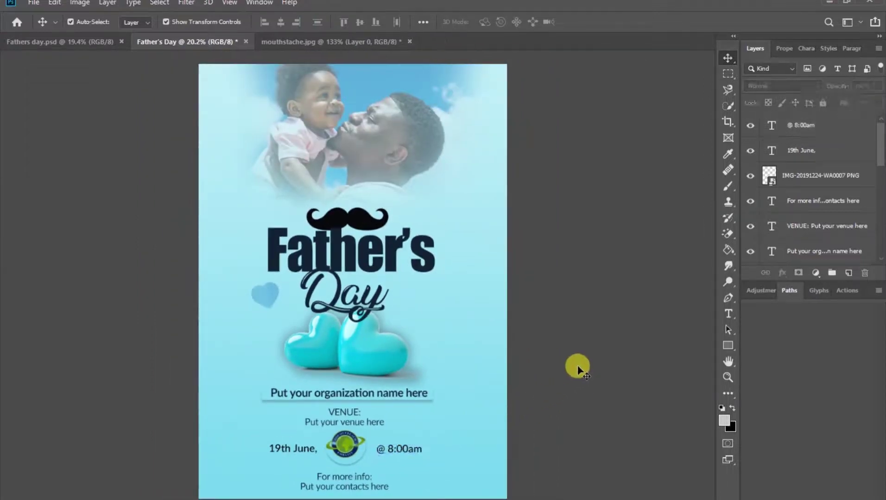
# Draw a rectangle covering almost the whole poster and remove its fill.
pyautogui.click(728, 346)
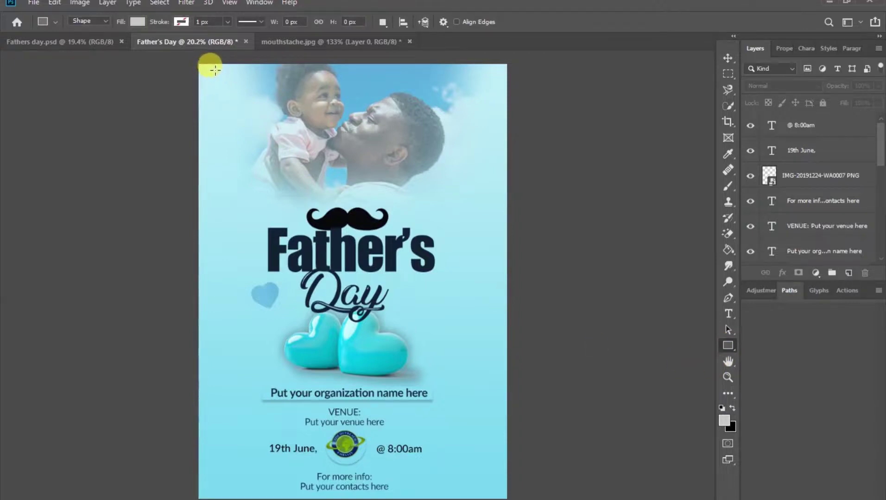
pyautogui.moveTo(215, 70); pyautogui.dragTo(488, 487)
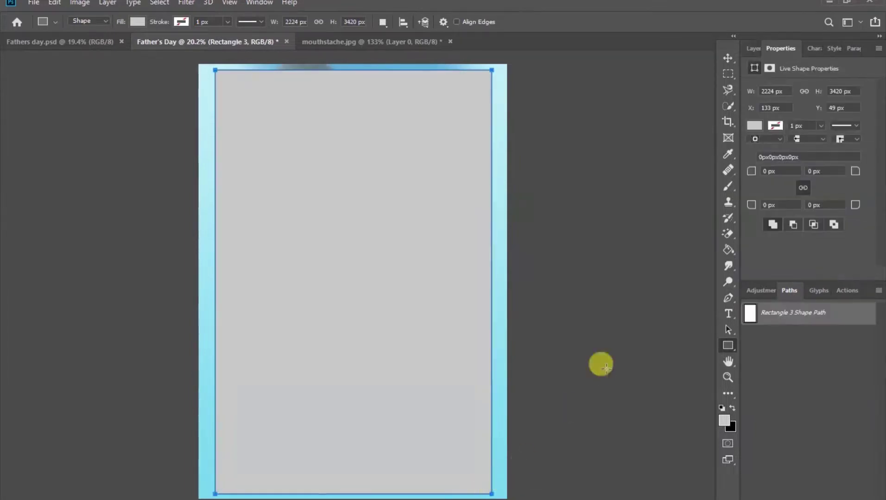
pyautogui.click(742, 131)
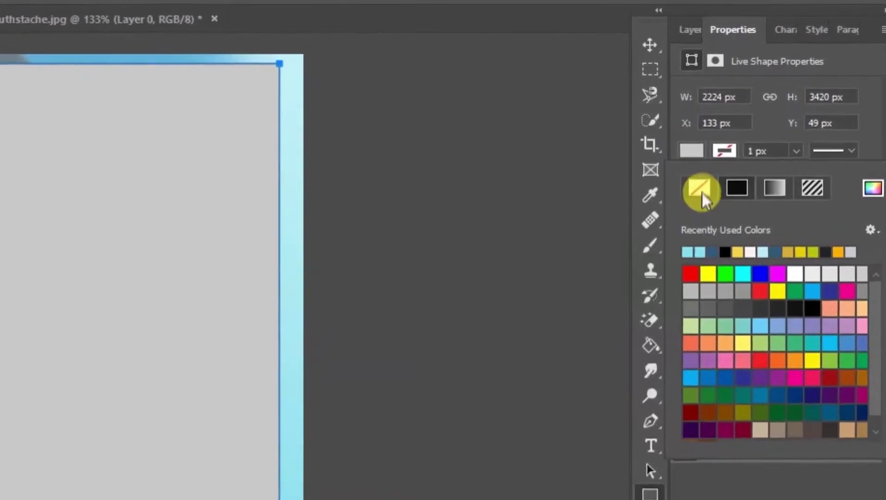
pyautogui.click(696, 190)
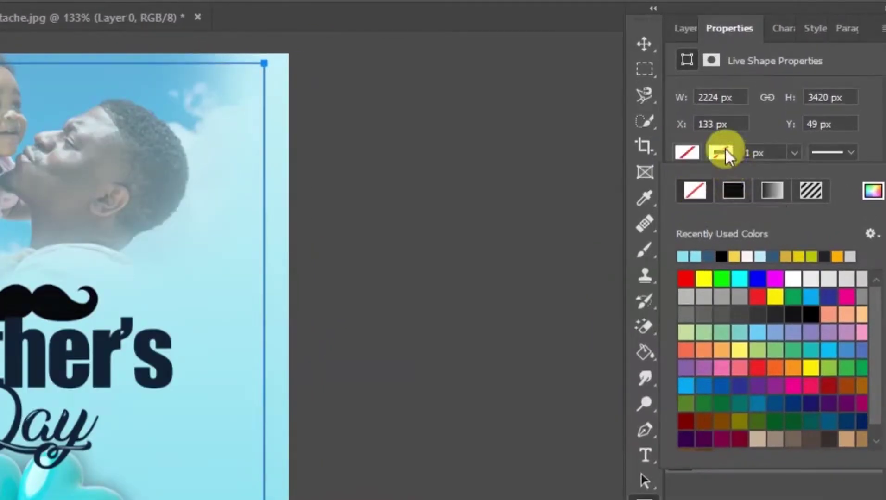
pyautogui.click(644, 44)
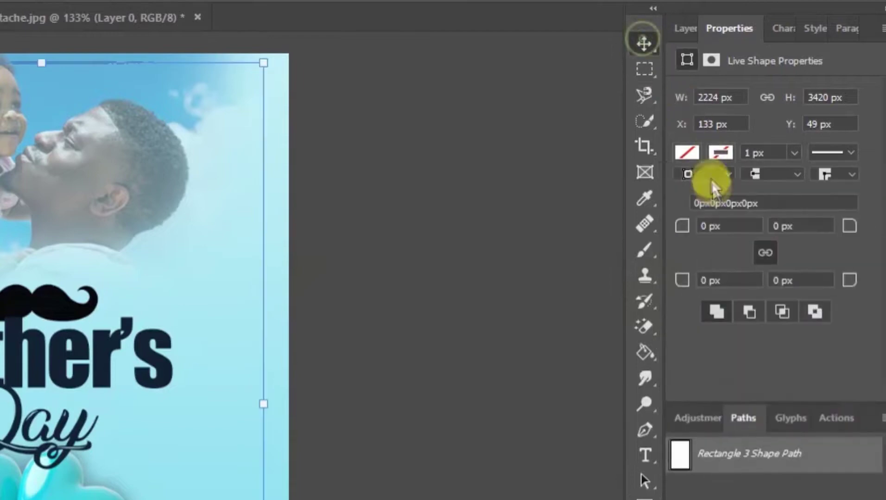
# Give the rectangle a solid stroke about 15.6 px thick.
pyautogui.click(719, 153)
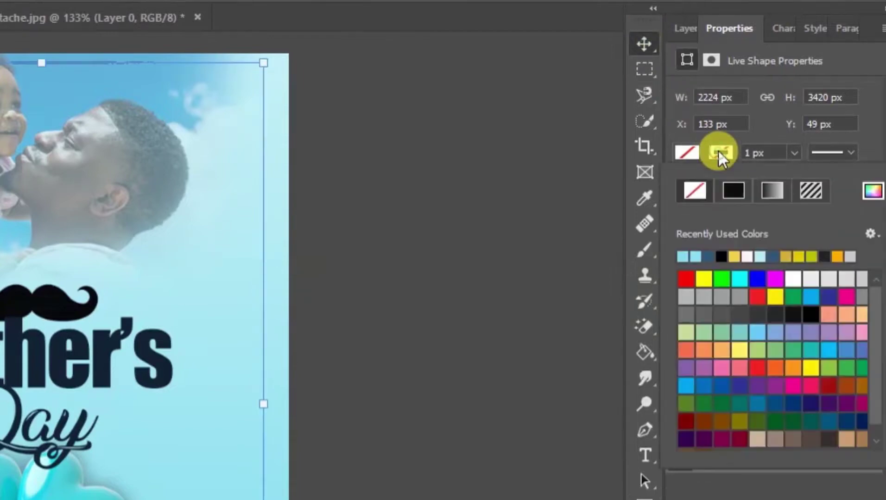
pyautogui.click(735, 195)
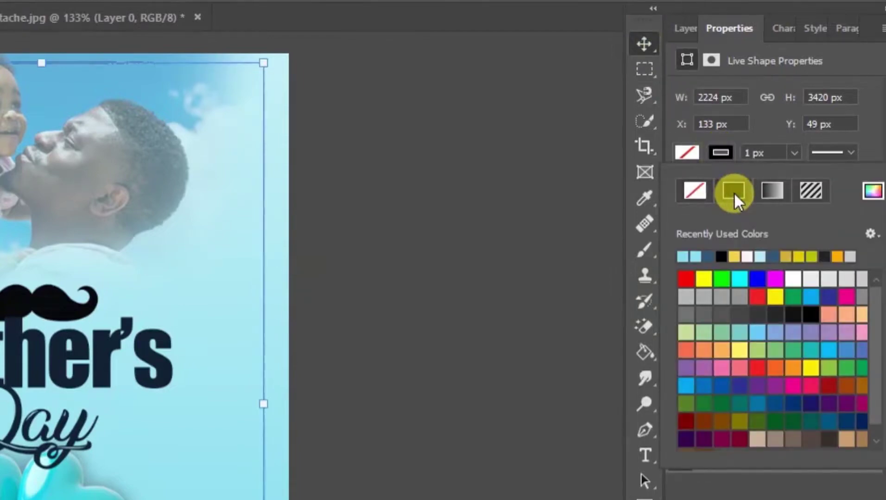
pyautogui.click(793, 153)
pyautogui.moveTo(793, 175); pyautogui.dragTo(801, 170)
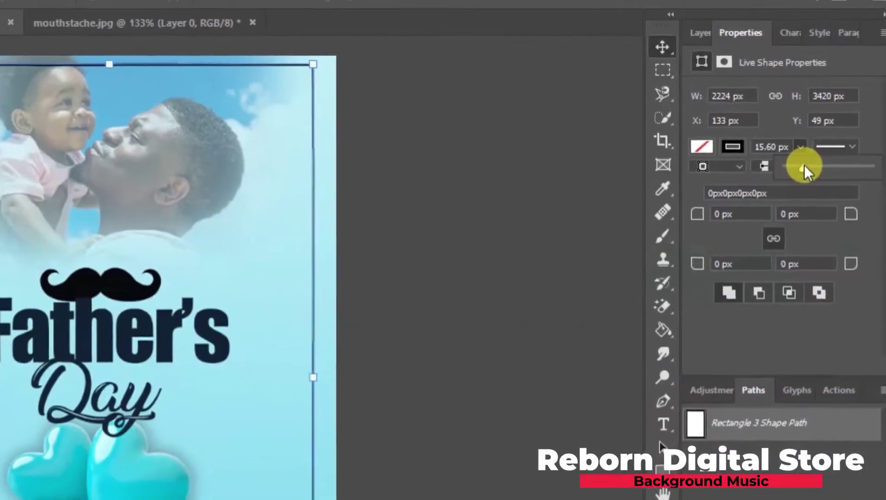
pyautogui.click(581, 163)
pyautogui.click(574, 163)
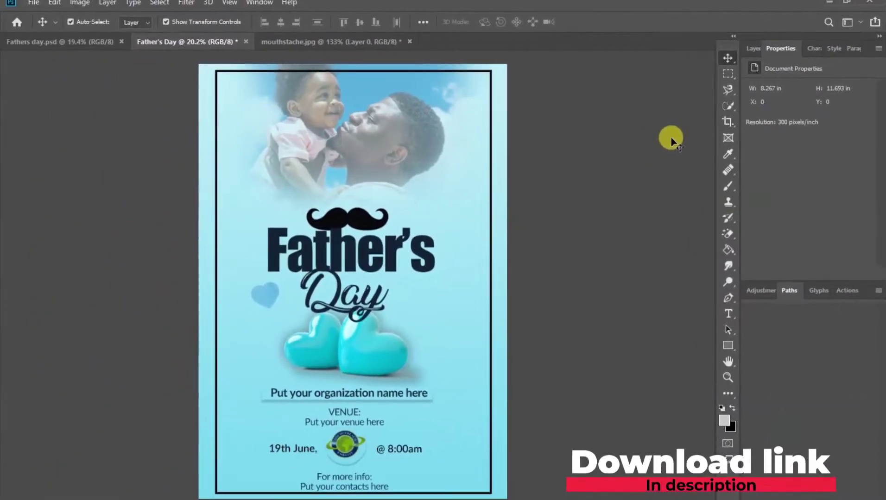
# Change the border's stroke colour to dark grey #302e2e.
pyautogui.click(491, 107)
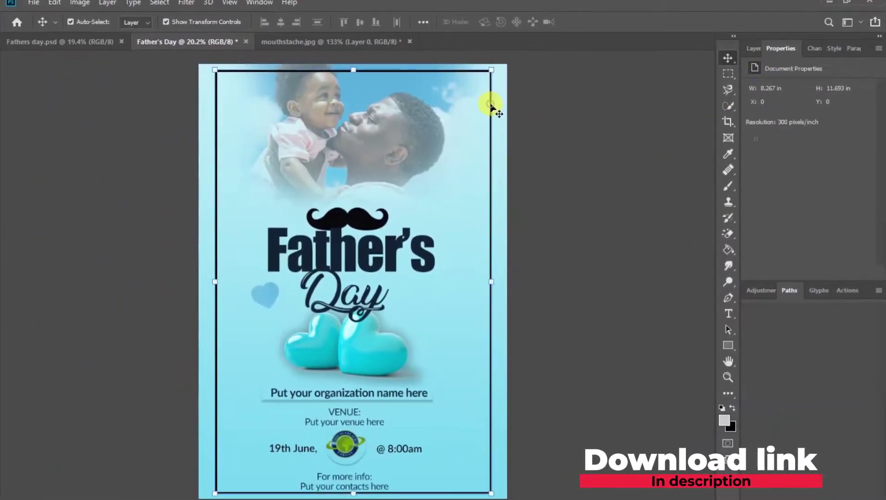
pyautogui.click(774, 126)
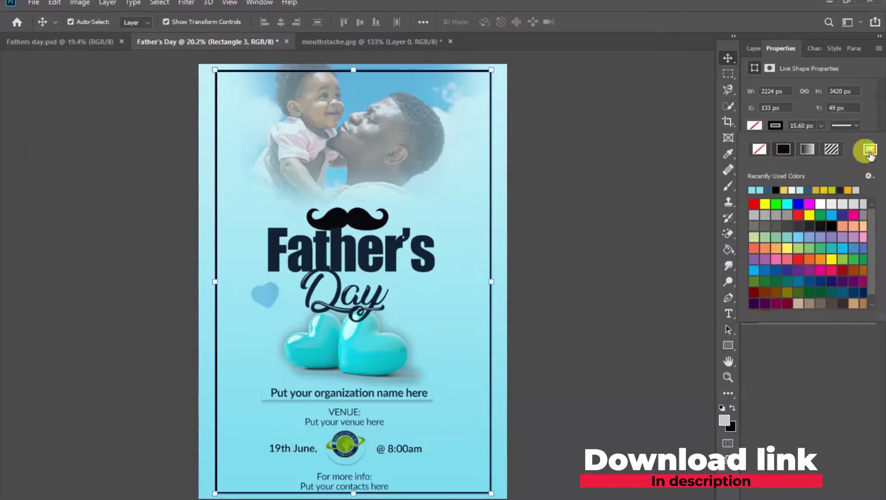
pyautogui.click(870, 150)
pyautogui.click(566, 363)
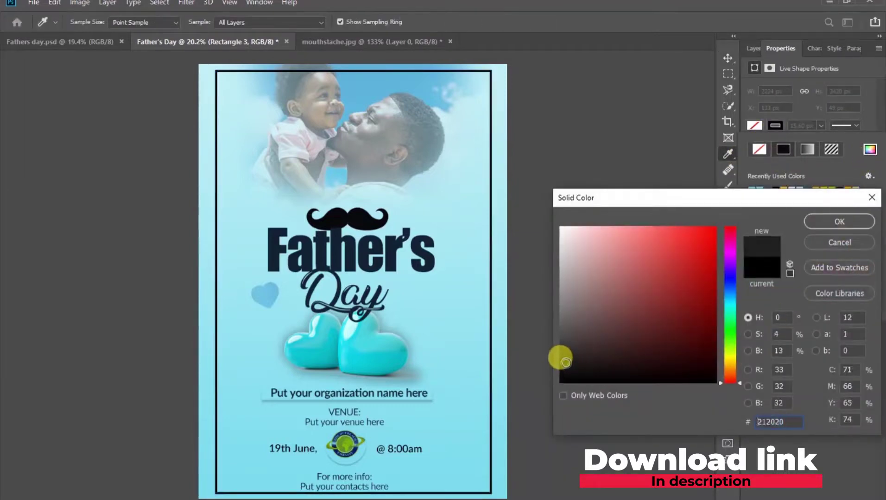
pyautogui.moveTo(566, 358); pyautogui.dragTo(566, 353)
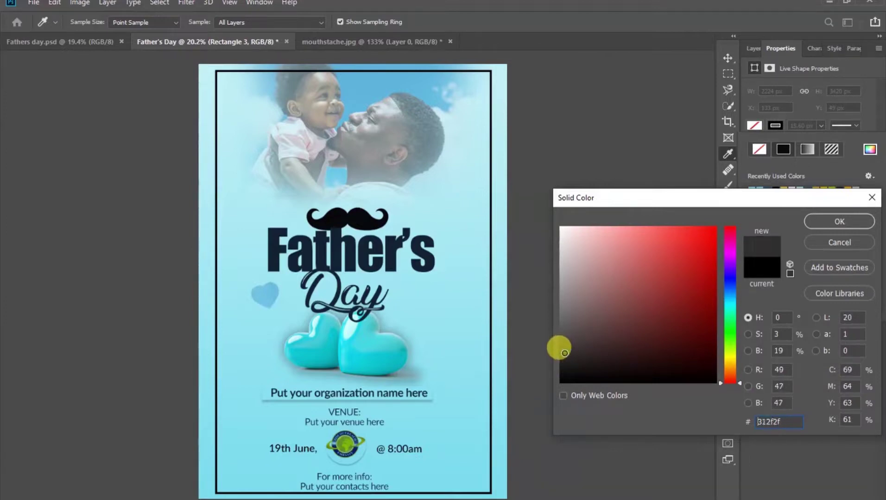
pyautogui.click(838, 221)
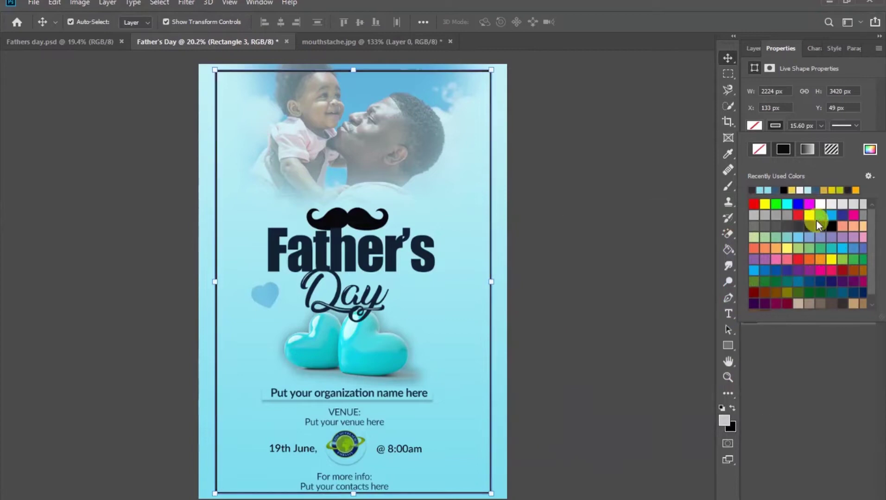
pyautogui.click(690, 130)
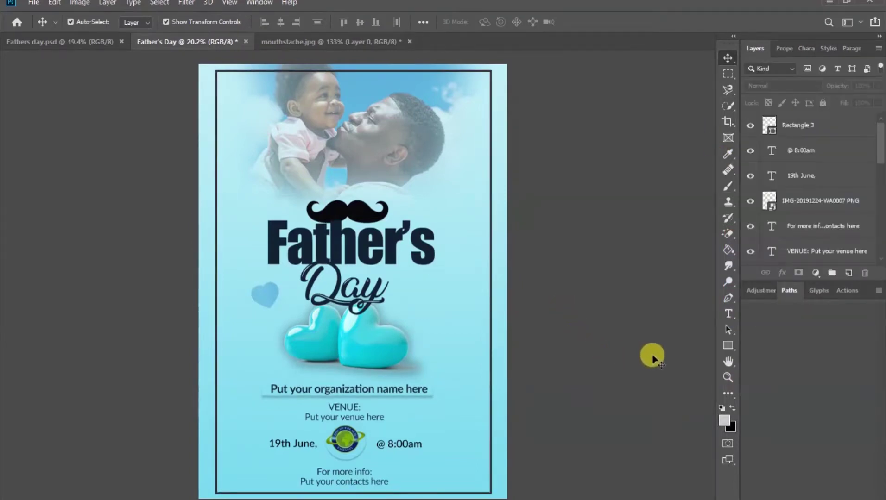
# Add a Curves 1 adjustment layer with its RGB point at input 147, output 107.
pyautogui.click(817, 274)
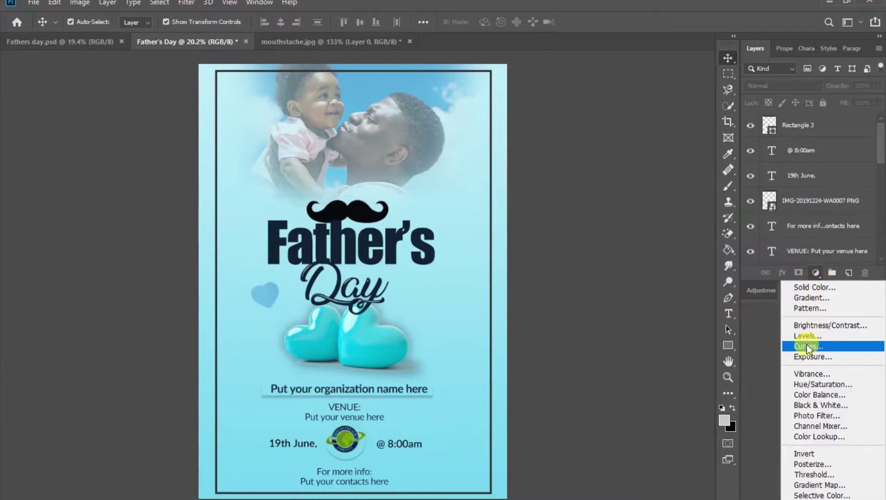
pyautogui.click(840, 346)
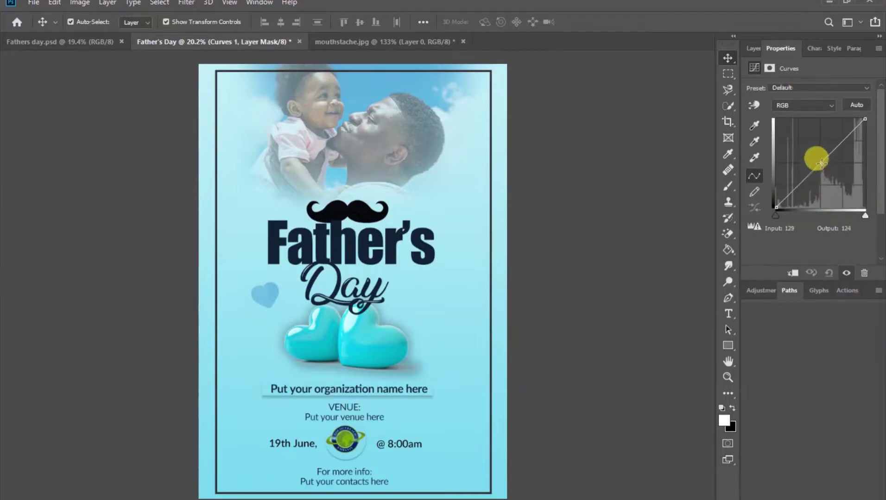
pyautogui.moveTo(817, 160); pyautogui.dragTo(827, 172)
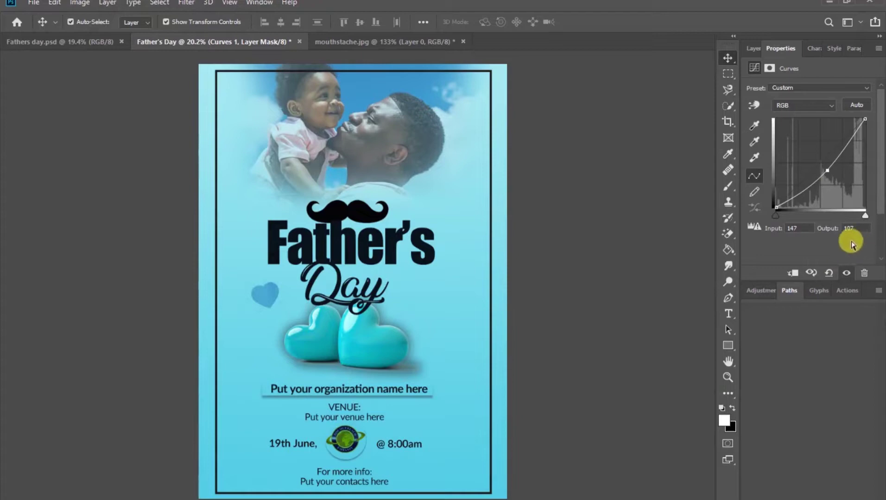
pyautogui.click(753, 49)
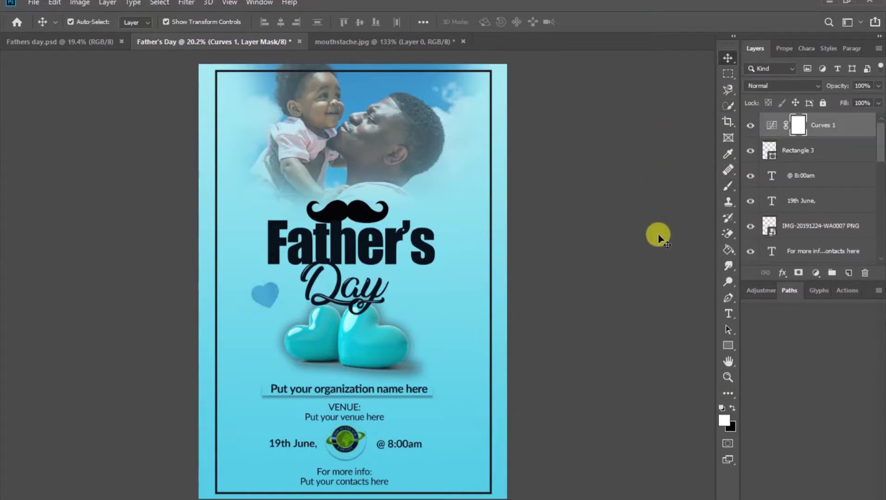
pyautogui.click(585, 376)
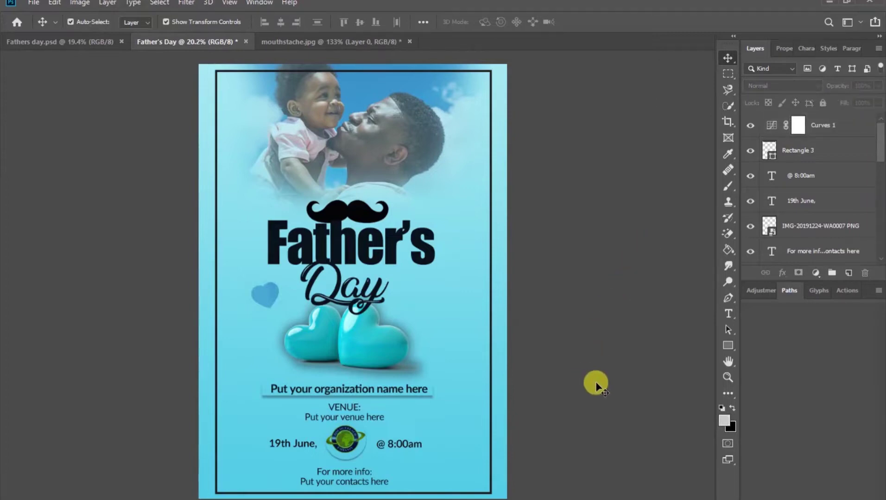
# Save the poster as a JPEG with Quality 10 (Maximum).
pyautogui.click(33, 3)
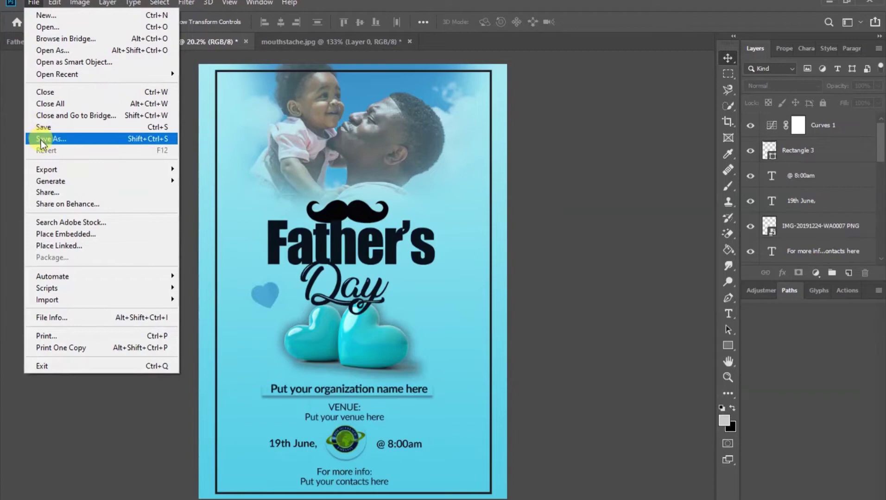
pyautogui.click(103, 139)
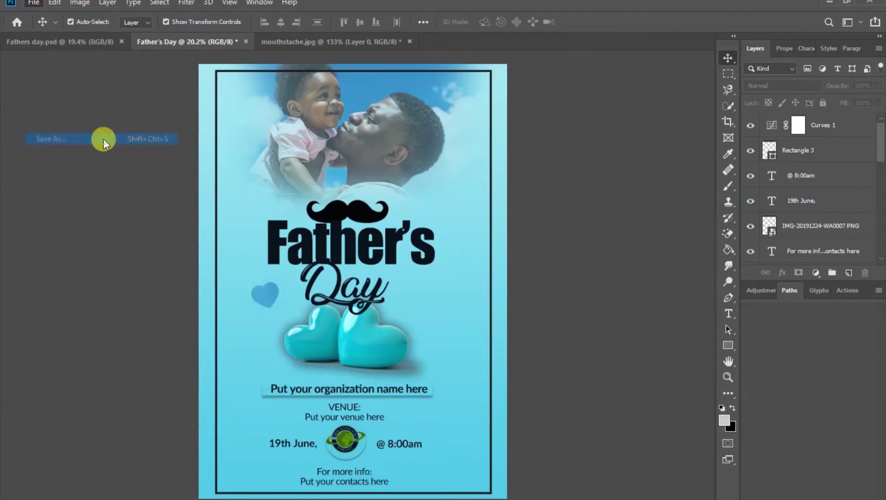
pyautogui.click(533, 388)
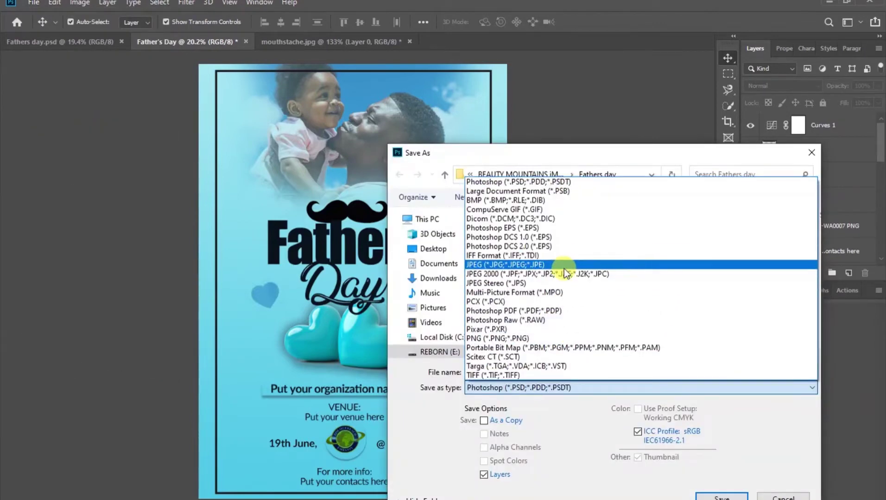
pyautogui.press('Escape')
pyautogui.press('Escape')
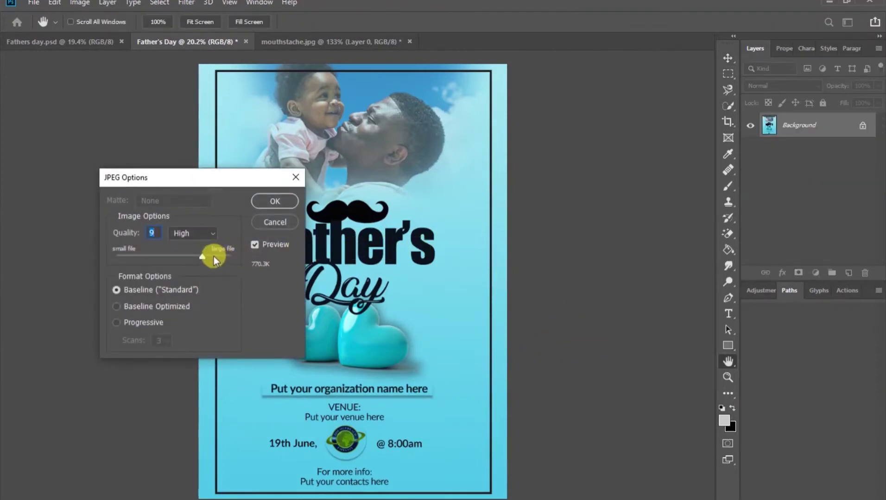
pyautogui.click(211, 256)
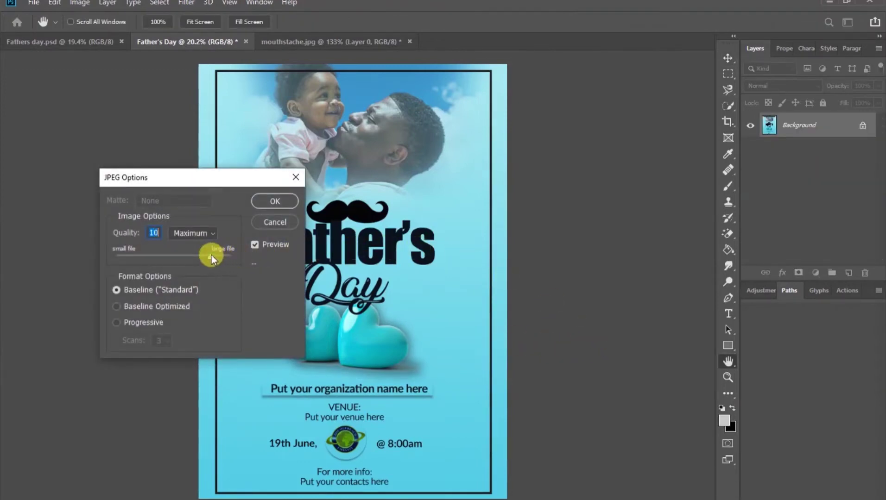
pyautogui.click(276, 201)
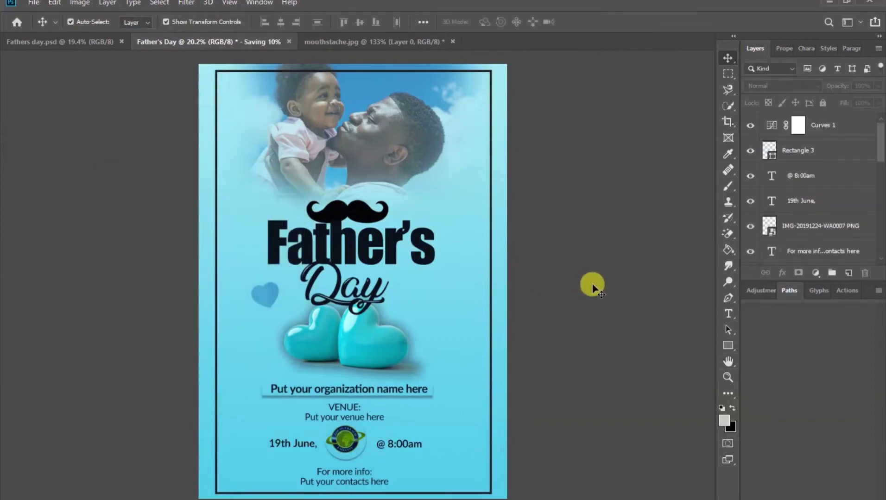